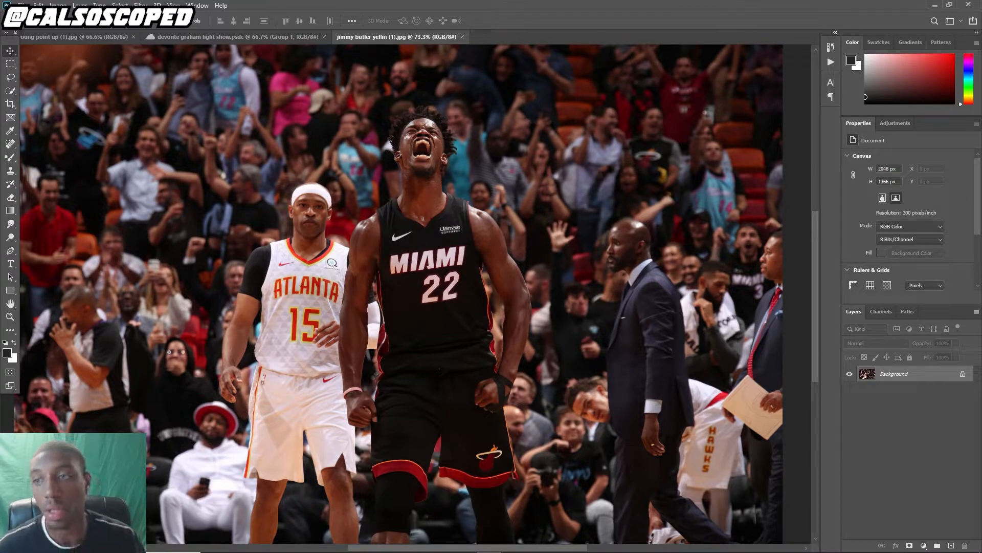
Try to start a pen path along the player's shoulder with the Pen tool
key(p)
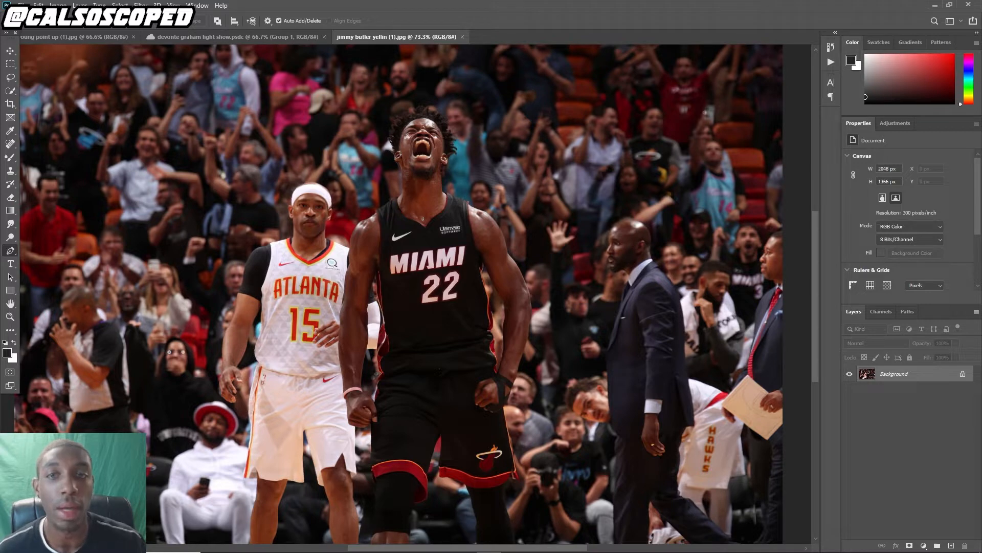
scroll(415, 178, up, 5)
scroll(391, 210, up, 3)
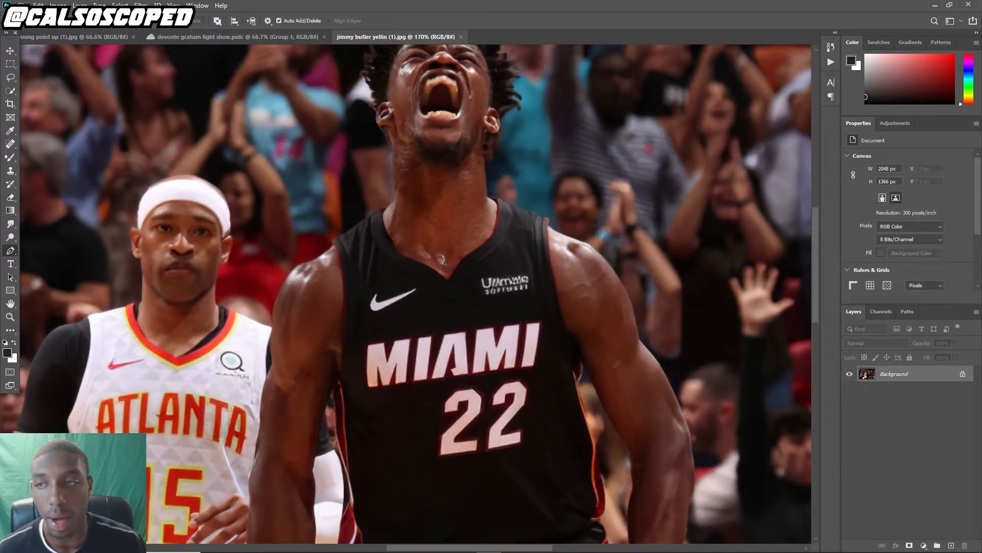
key(w)
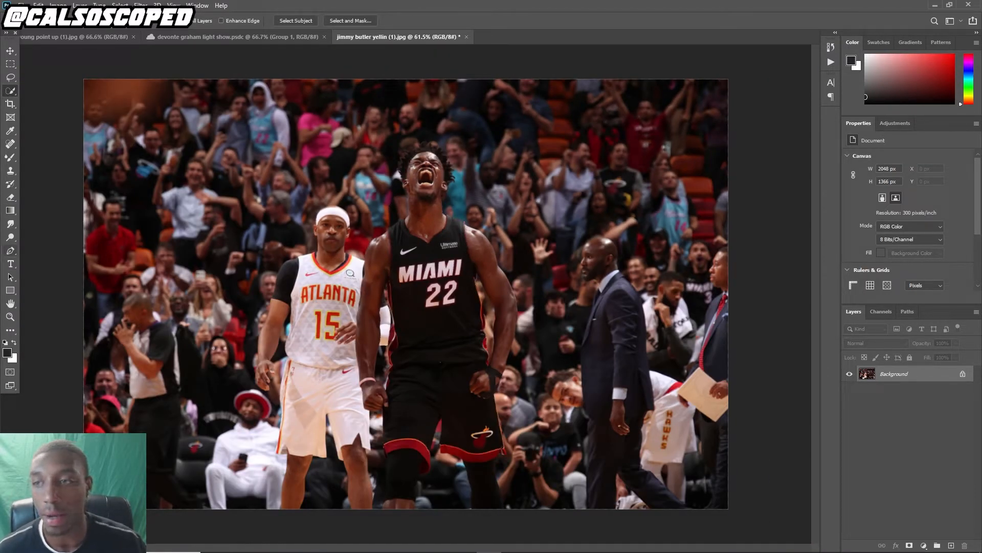
click(10, 250)
scroll(405, 202, up, 5)
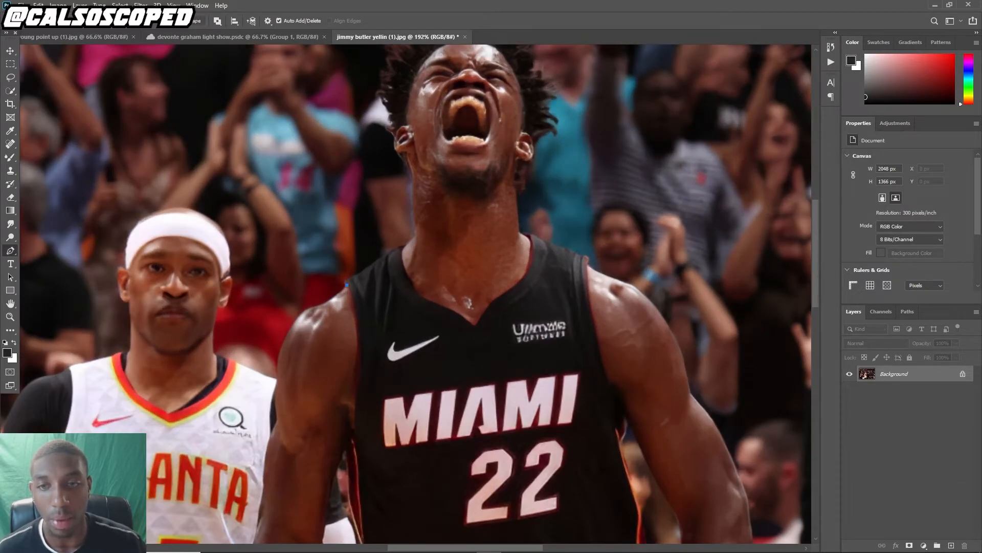
click(348, 284)
drag(351, 276, 377, 226)
key(ctrl+z)
click(354, 283)
key(ctrl+z)
key(ctrl+z)
key(ctrl+z)
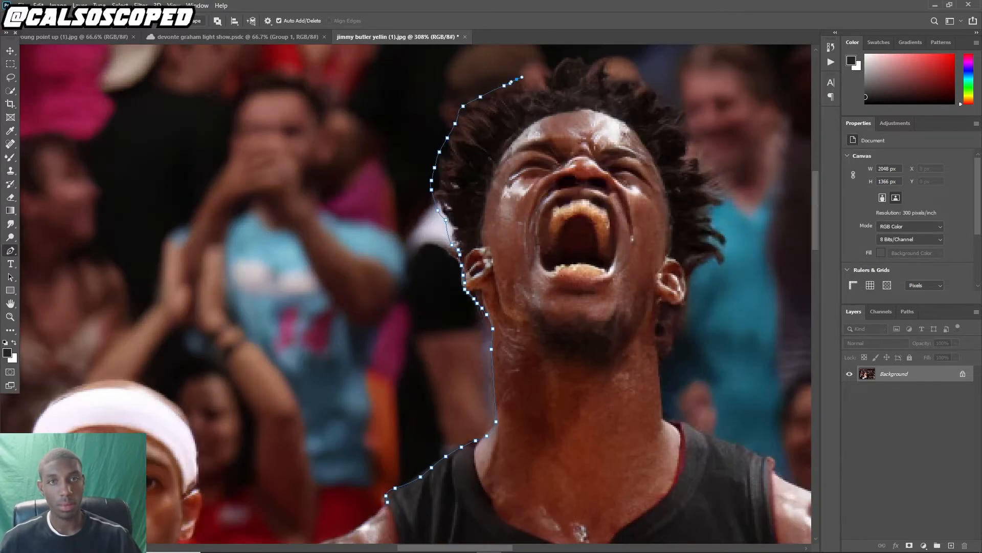
Trace a pen path around the player's head, right arm and right side down to his shorts
click(721, 164)
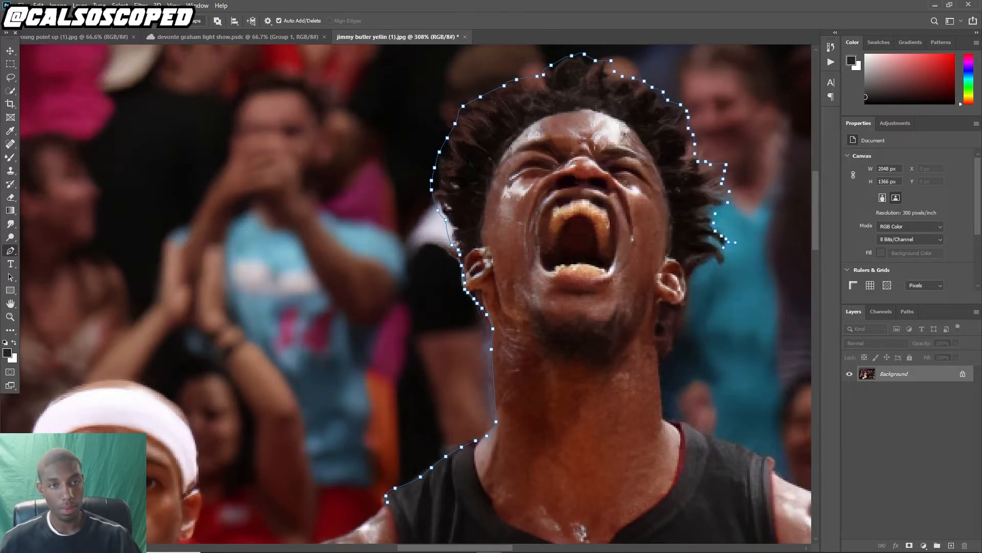
click(666, 417)
click(500, 410)
scroll(592, 460, down, 3)
click(735, 373)
scroll(735, 373, up, 4)
click(665, 239)
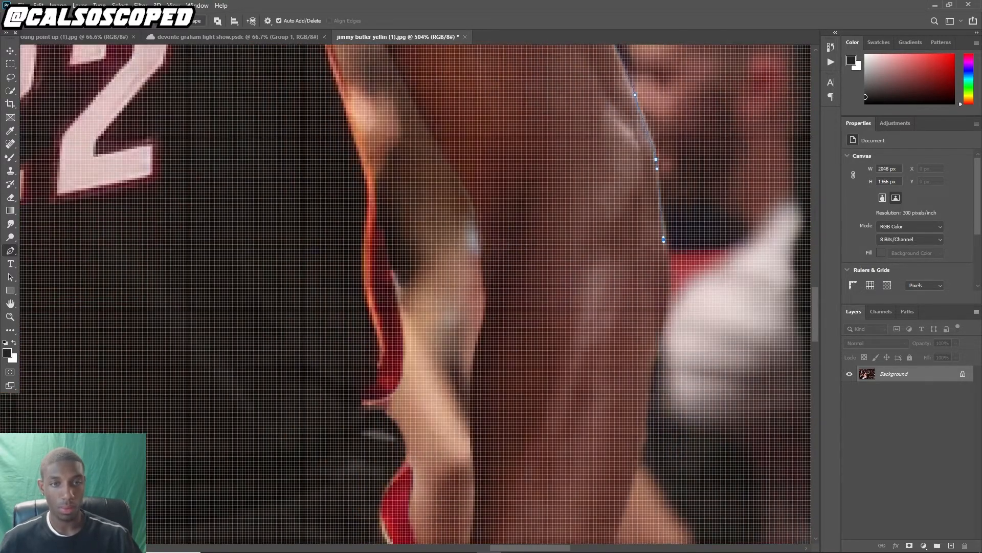
click(556, 386)
drag(534, 439, 531, 449)
scroll(530, 449, down, 3)
click(514, 516)
scroll(513, 516, down, 5)
click(560, 486)
scroll(560, 485, down, 5)
click(550, 375)
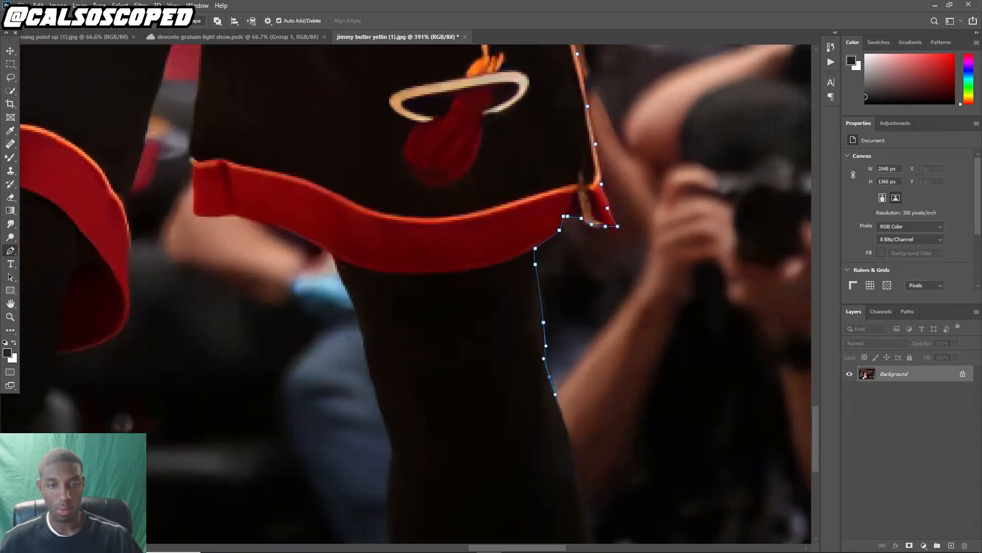
Continue the path around both legs and up the left side, then close it and load it as a selection
scroll(550, 375, down, 3)
click(336, 111)
scroll(336, 111, down, 3)
click(247, 241)
click(252, 81)
click(136, 404)
drag(136, 404, 548, 305)
click(443, 294)
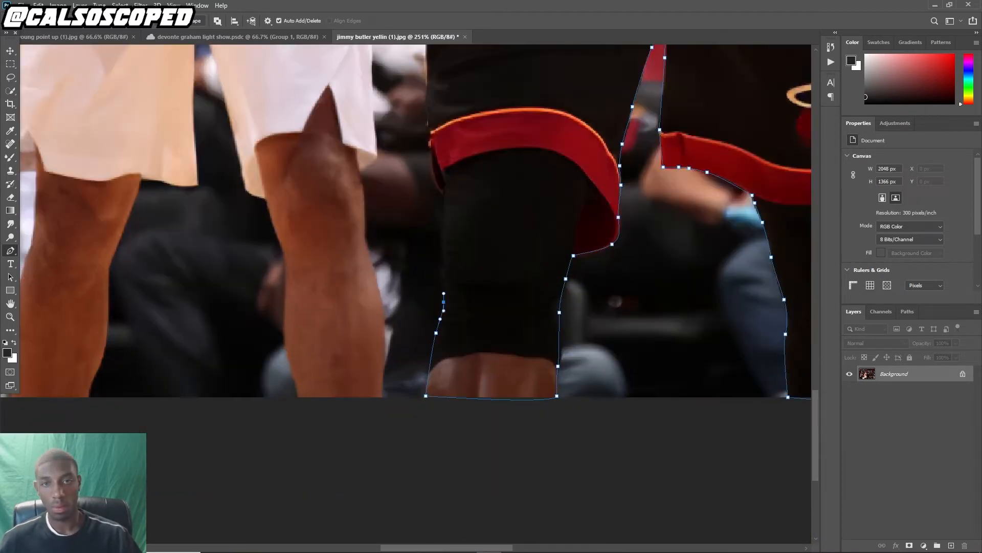
scroll(429, 59, up, 3)
click(420, 370)
click(385, 387)
click(310, 367)
click(281, 225)
scroll(270, 95, down, 4)
key(ctrl+Return)
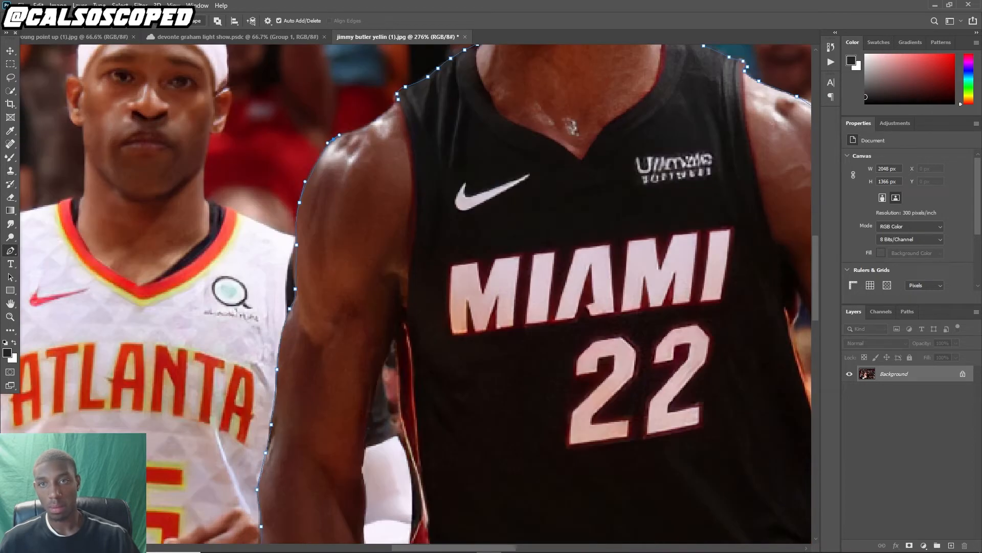
Trace a path in the gap between the player's left arm and torso and subtract it from the selection
scroll(409, 327, up, 4)
click(419, 347)
click(393, 300)
scroll(393, 300, down, 4)
scroll(395, 351, up, 3)
click(423, 98)
right_click(429, 205)
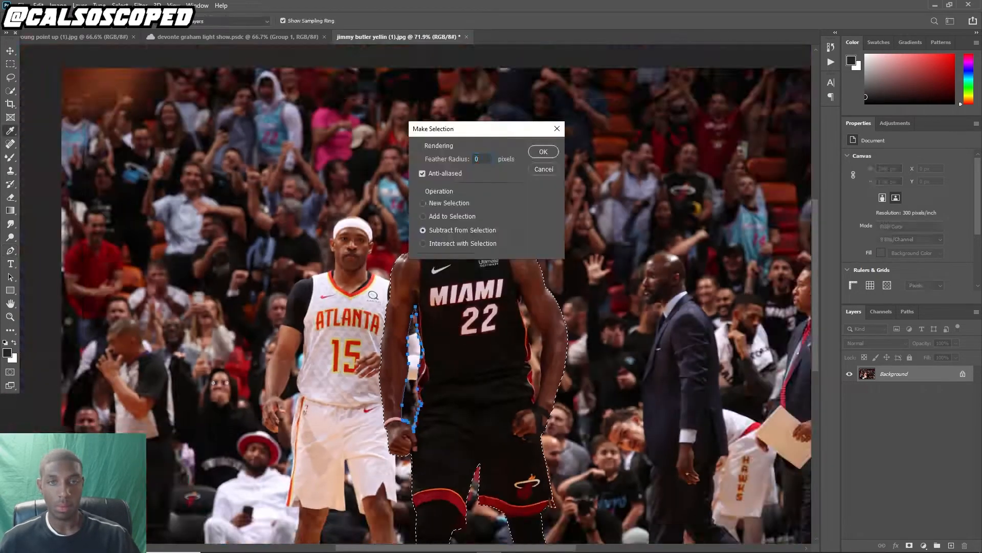
click(544, 152)
Trace a path in the gap between the player's right arm and torso and subtract it from the selection
scroll(513, 410, up, 5)
click(512, 409)
drag(498, 136, 489, 114)
click(468, 86)
click(513, 410)
scroll(504, 377, down, 4)
right_click(504, 377)
click(423, 228)
click(544, 152)
Inspect the selection edges around the player's head, torso and legs at different zoom levels
scroll(504, 376, down, 3)
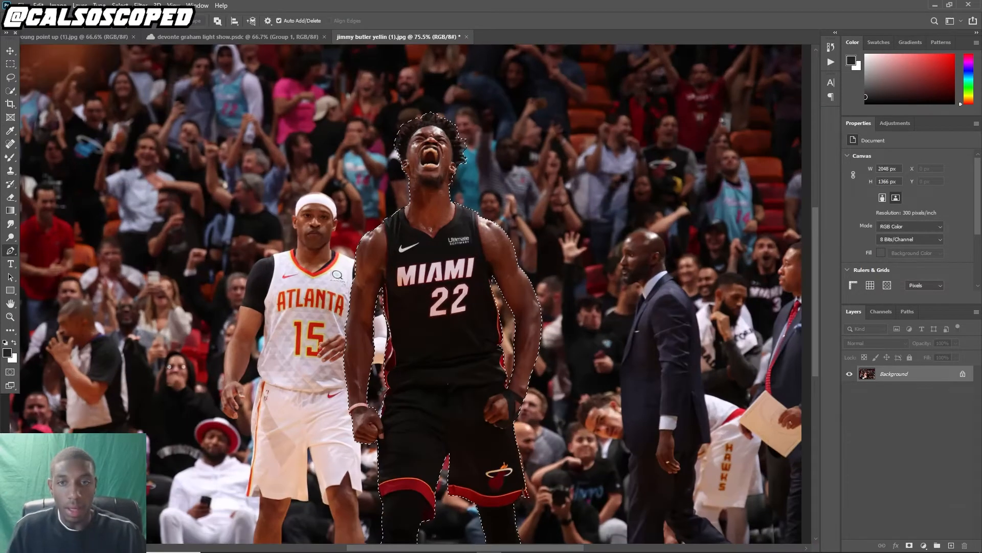
scroll(504, 377, up, 1)
scroll(408, 232, up, 1)
scroll(408, 233, up, 3)
scroll(408, 233, up, 3)
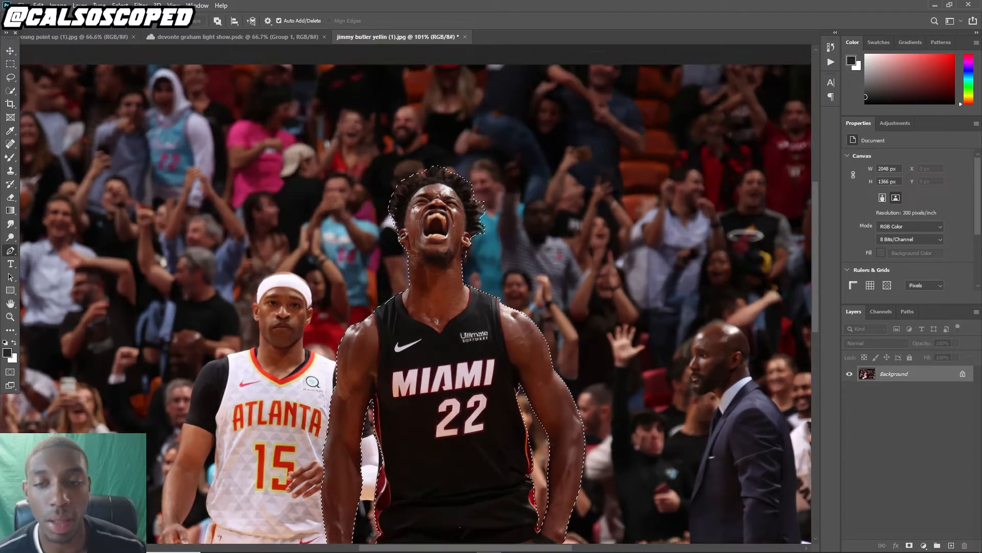
scroll(408, 233, down, 6)
scroll(415, 296, down, 4)
scroll(414, 296, down, 2)
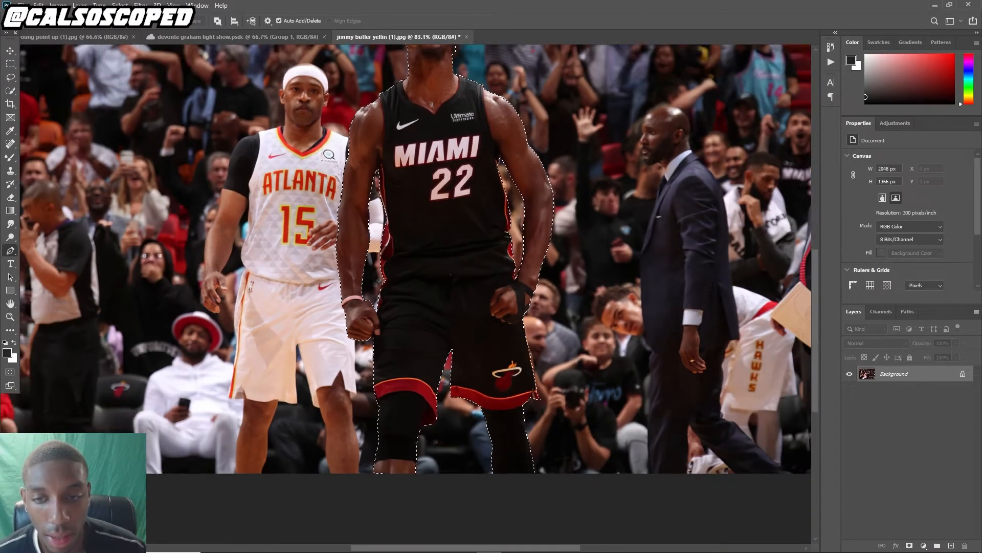
scroll(415, 296, up, 5)
scroll(396, 226, up, 3)
scroll(397, 225, up, 2)
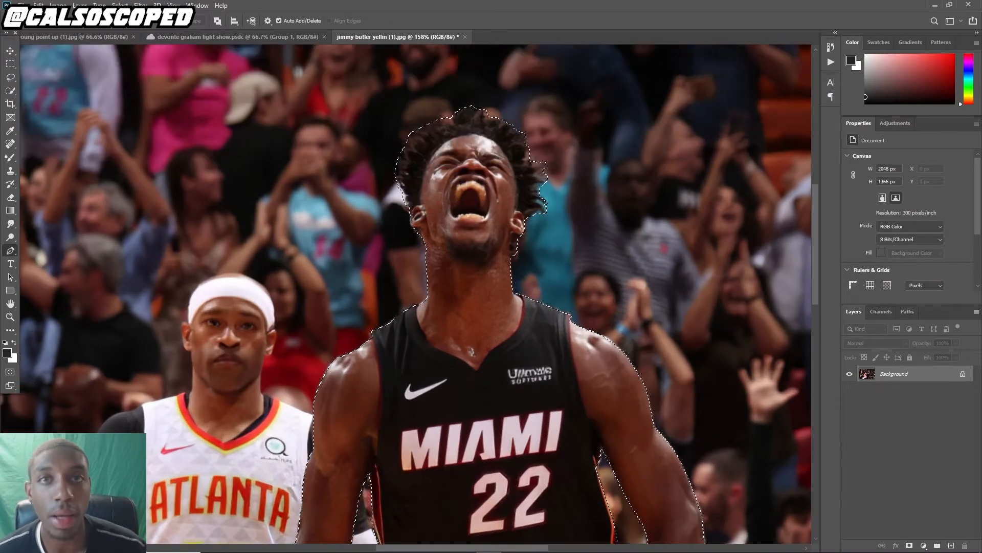
scroll(409, 225, up, 1)
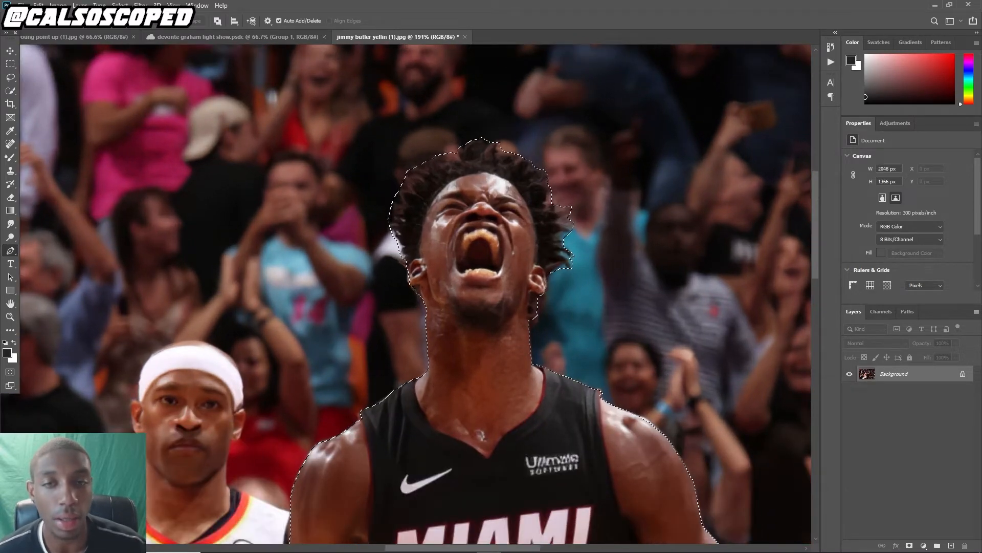
scroll(388, 138, up, 2)
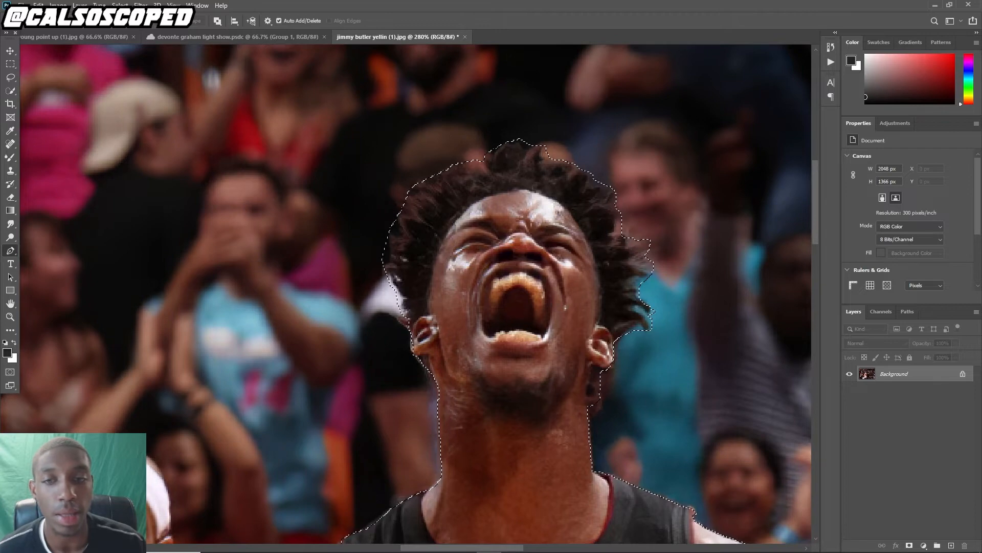
scroll(512, 154, down, 3)
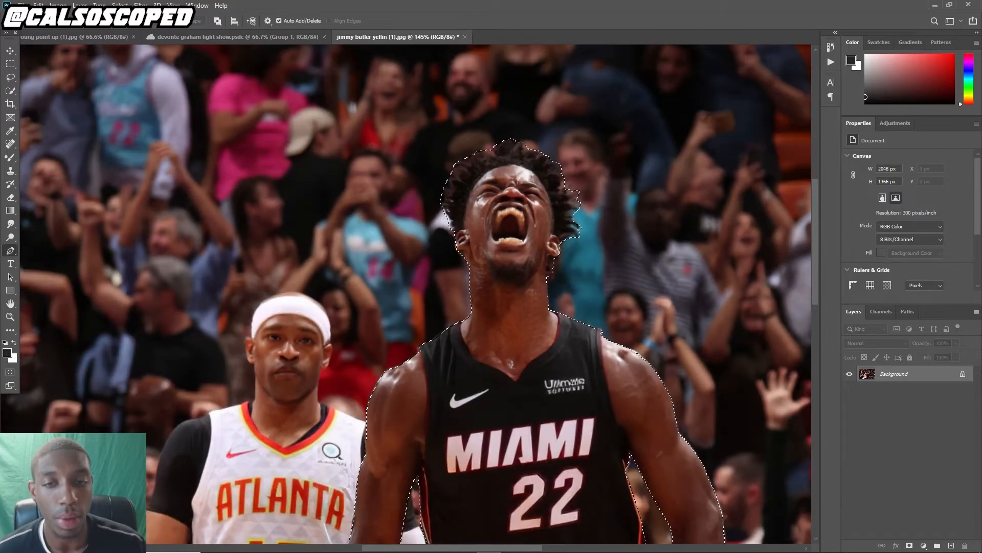
scroll(461, 255, down, 1)
scroll(463, 205, down, 1)
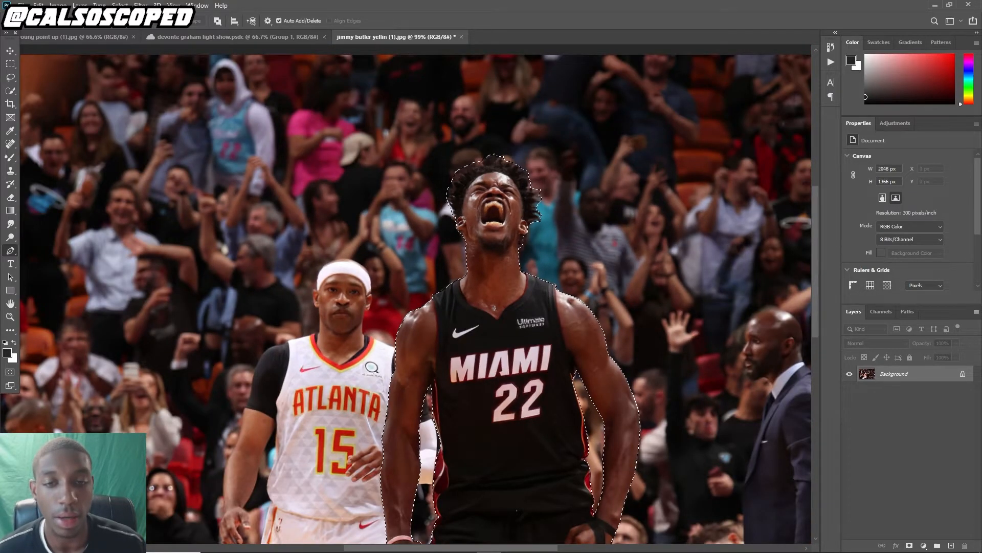
scroll(461, 435, up, 4)
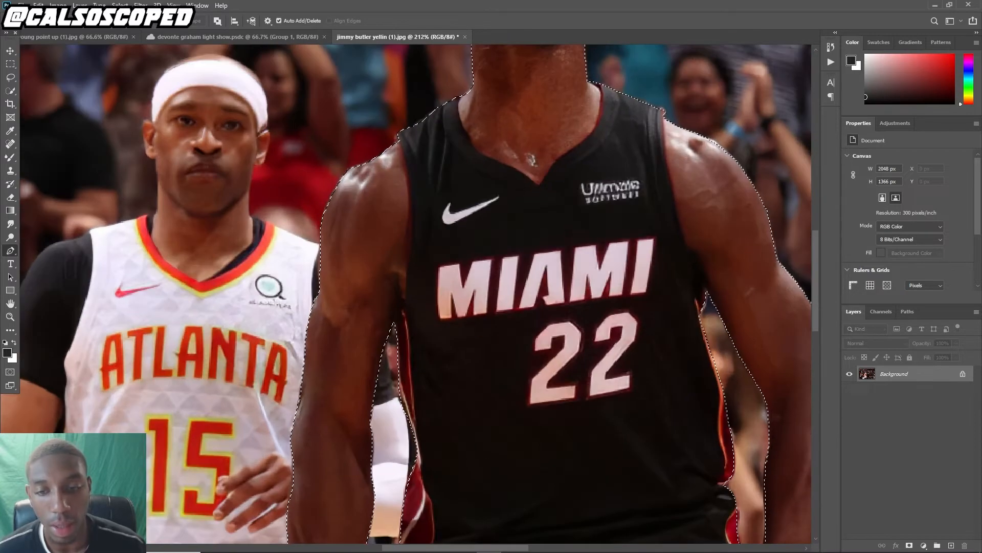
scroll(414, 294, down, 2)
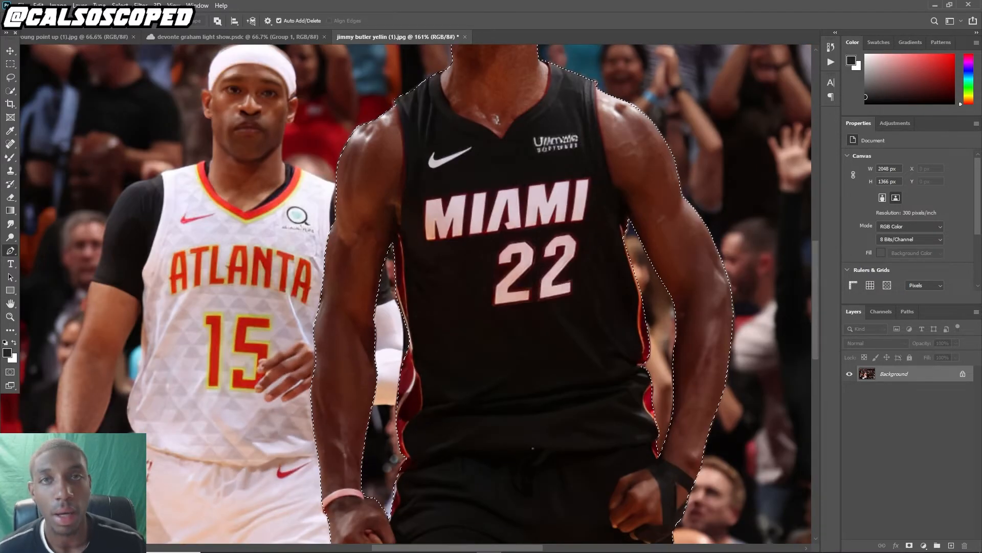
scroll(486, 331, up, 4)
Try to subtract a path drawn on the jersey below the number from the selection
drag(447, 288, 456, 281)
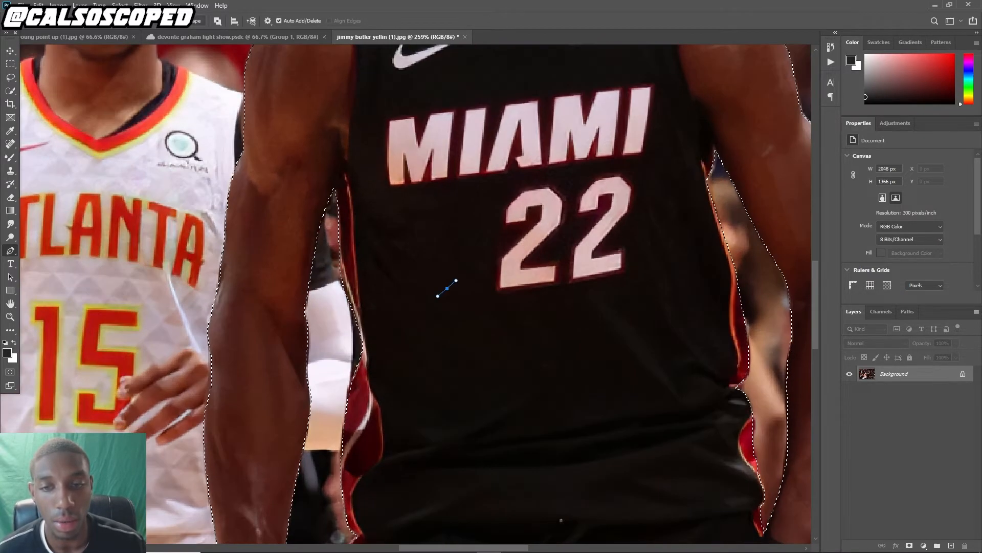
drag(518, 366, 535, 352)
drag(561, 304, 462, 270)
drag(456, 279, 440, 293)
click(447, 288)
right_click(456, 279)
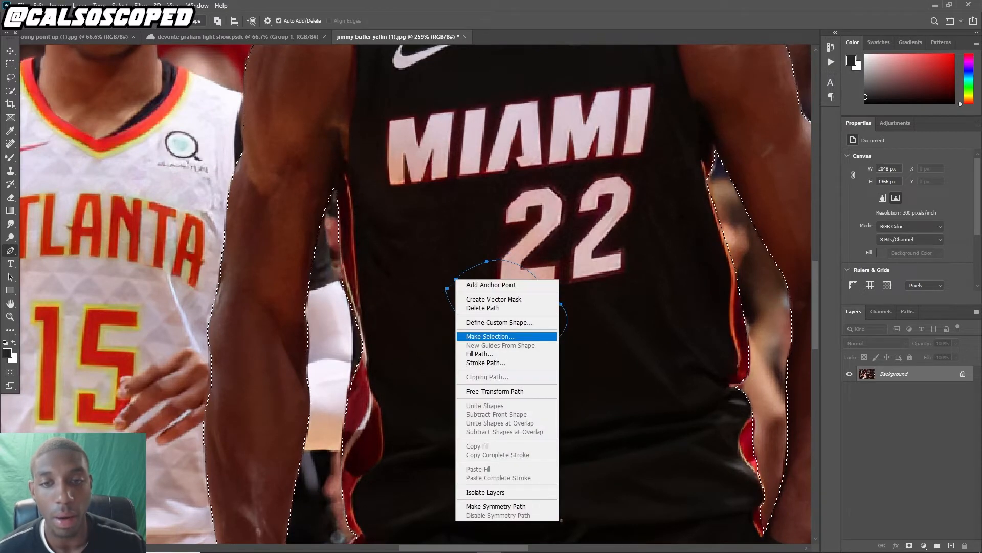
click(490, 337)
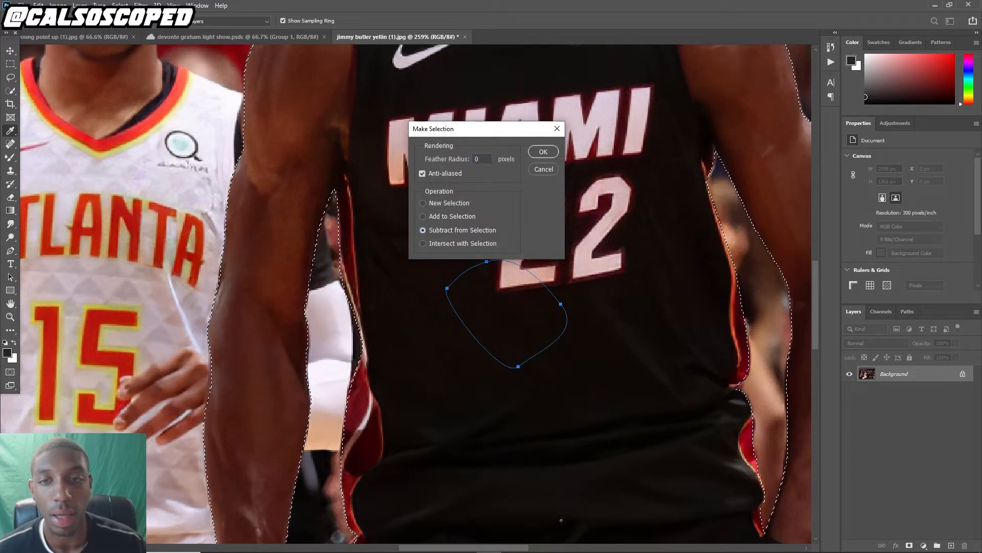
key(Return)
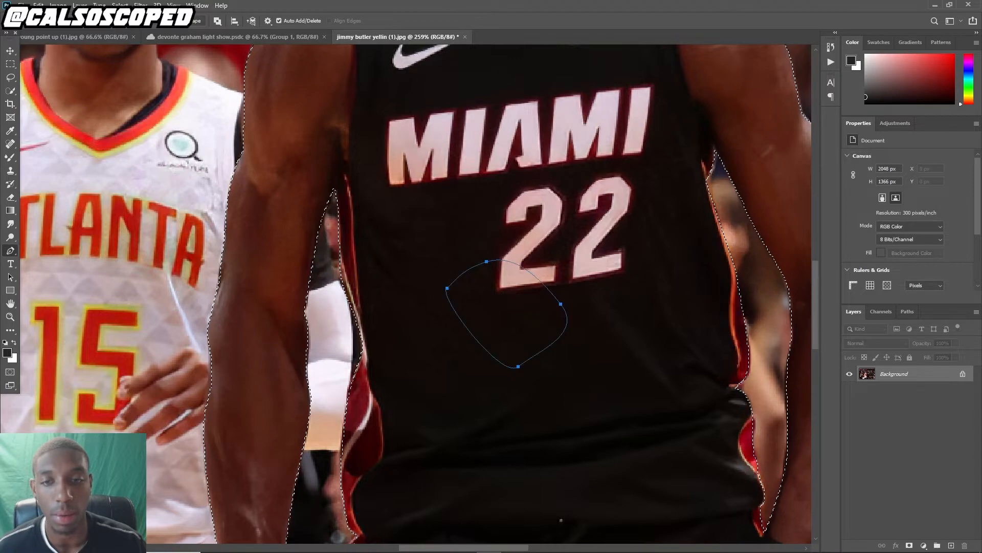
key(ctrl+z)
key(ctrl+z)
key(ctrl+z)
key(ctrl+z)
key(ctrl+z)
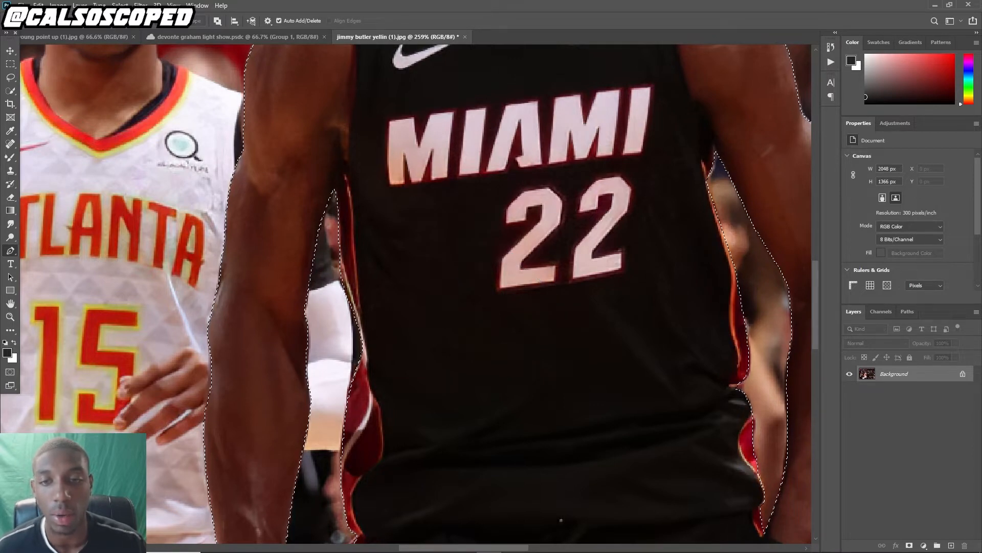
Add a layer mask from the selection to cut the player out of the background
key(l)
scroll(338, 384, up, 2)
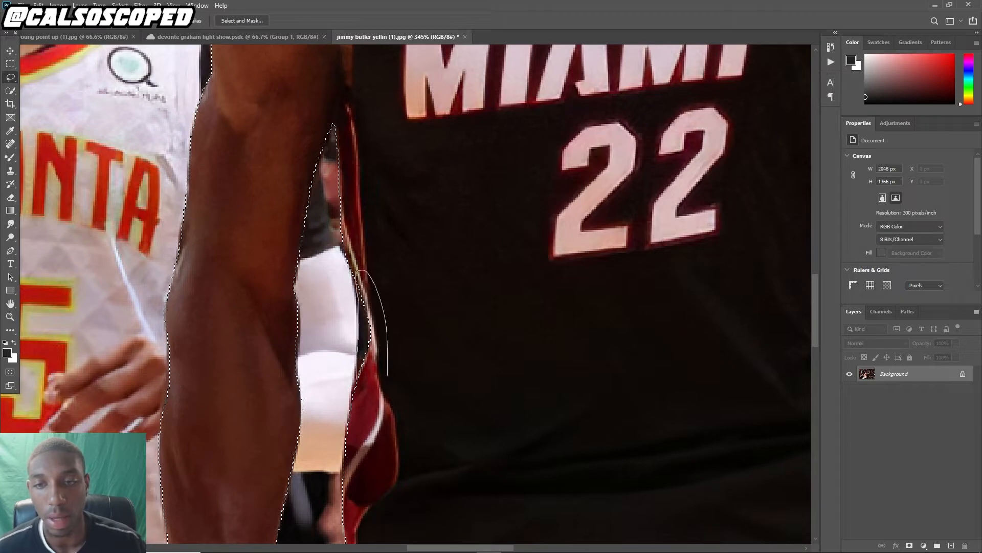
scroll(405, 374, down, 8)
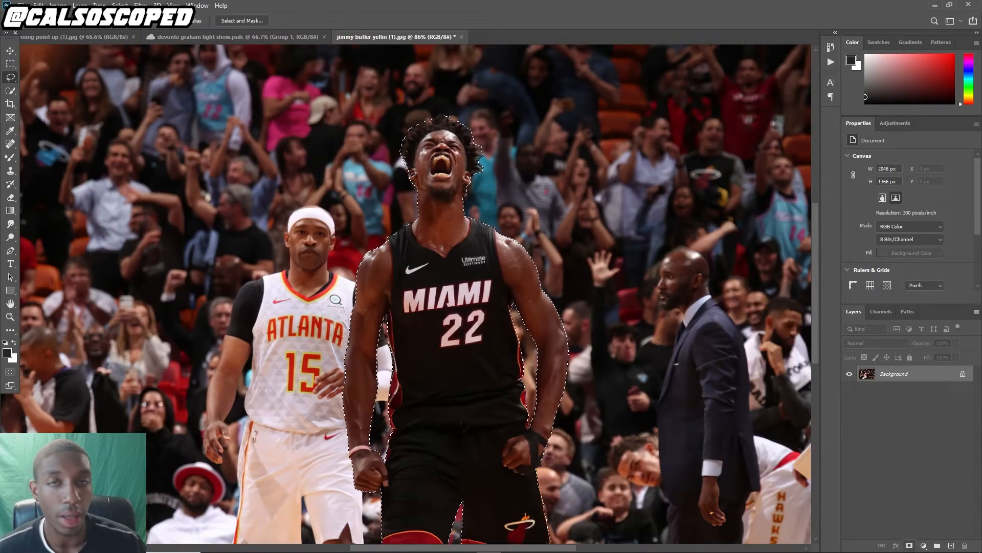
click(910, 546)
scroll(406, 295, down, 3)
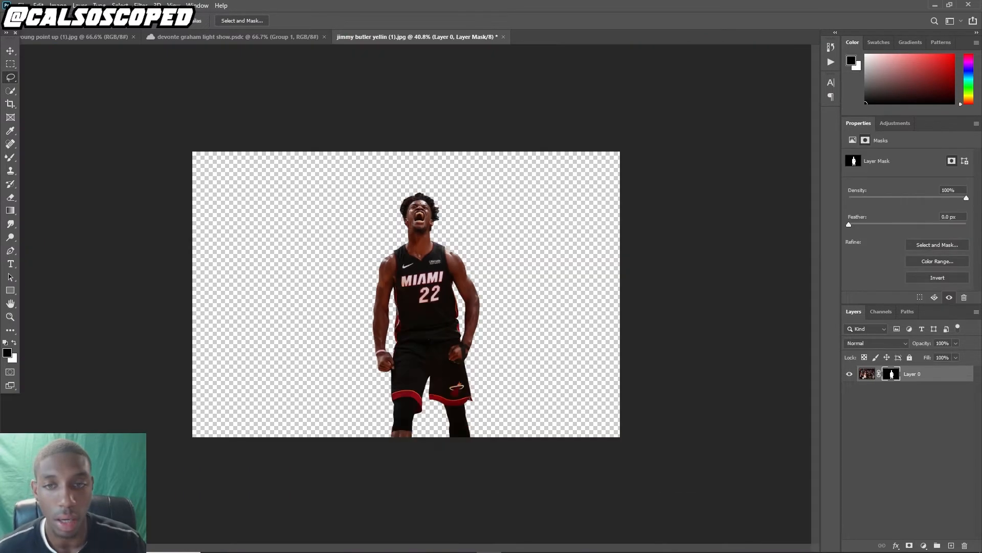
scroll(418, 204, up, 8)
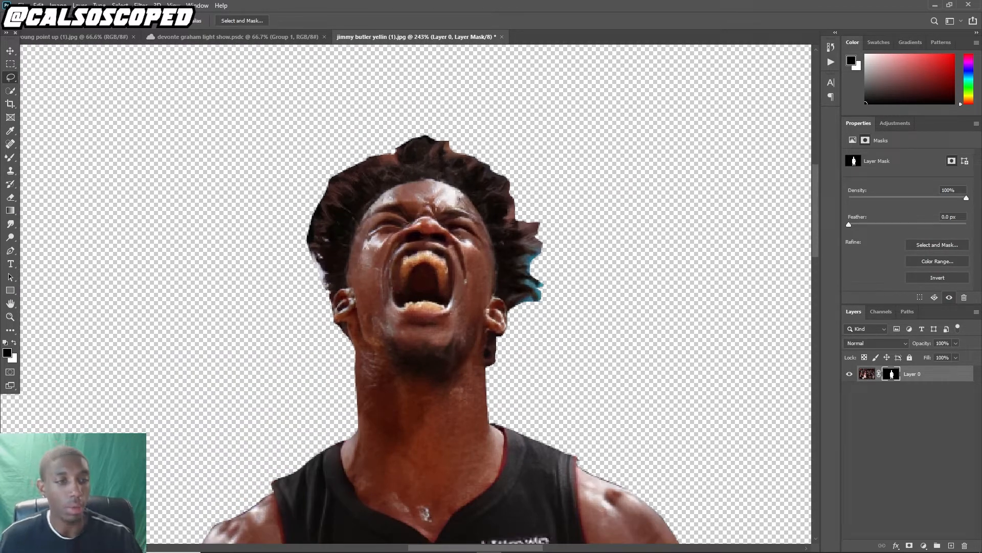
right_click(891, 374)
click(899, 447)
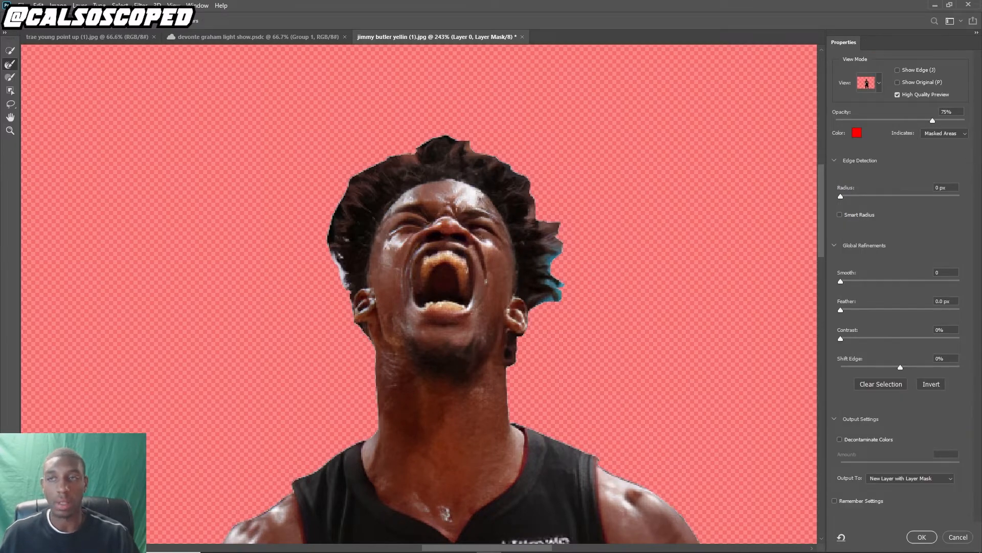
click(959, 537)
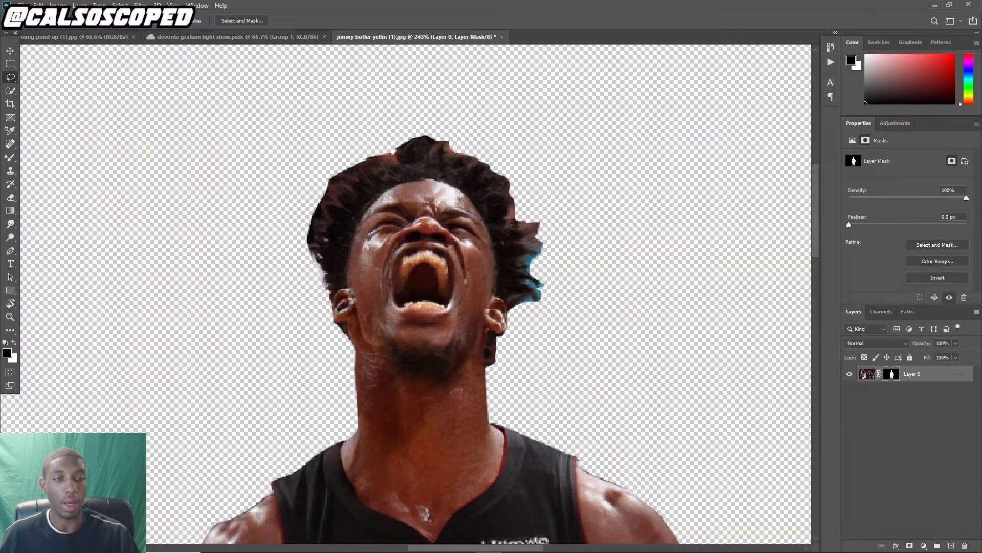
Open Select and Mask on the layer mask and brush the Refine Edge tool along the player's hair outline
right_click(891, 374)
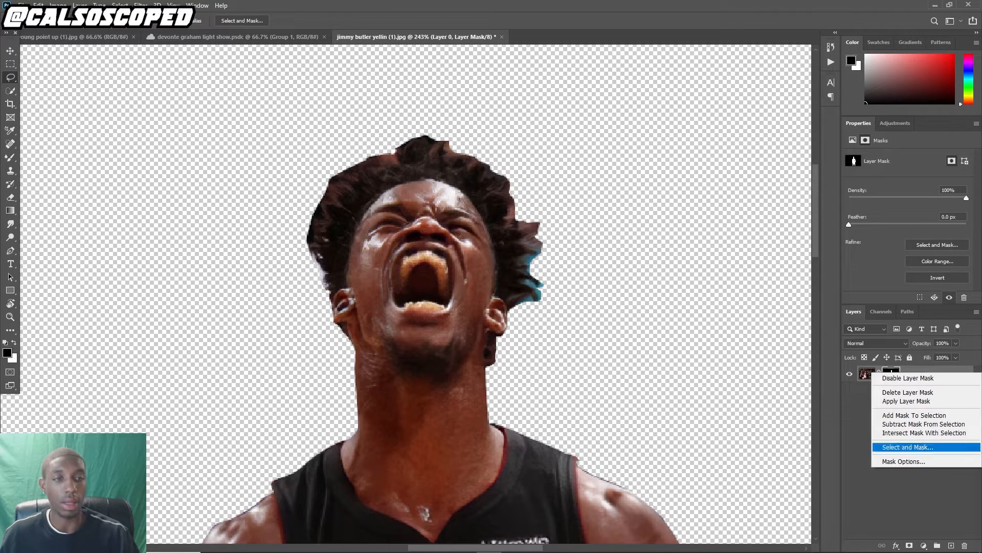
click(899, 447)
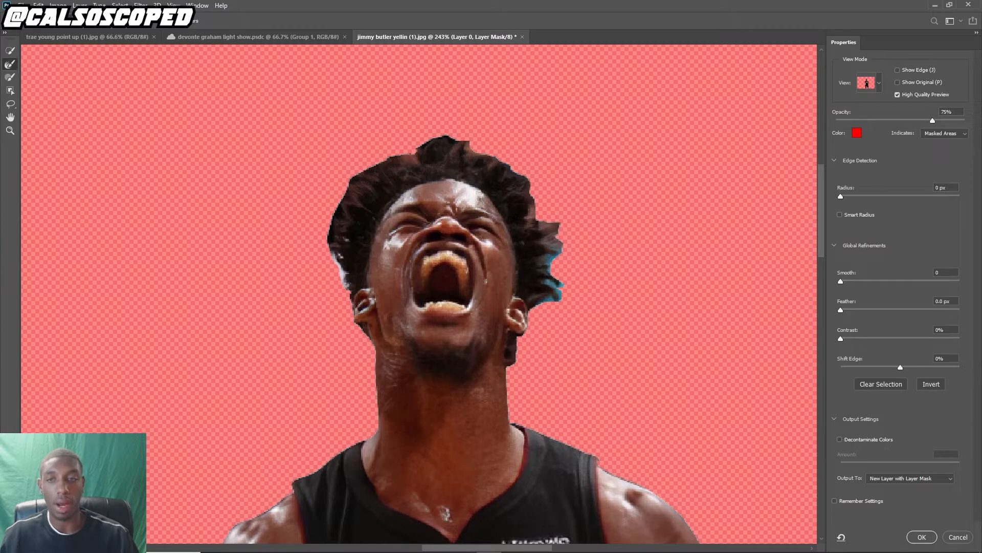
mouse_move(333, 280)
mouse_down()
mouse_move(348, 190)
mouse_move(365, 173)
mouse_move(444, 143)
mouse_move(521, 185)
mouse_move(548, 227)
mouse_move(555, 299)
mouse_move(568, 290)
mouse_up()
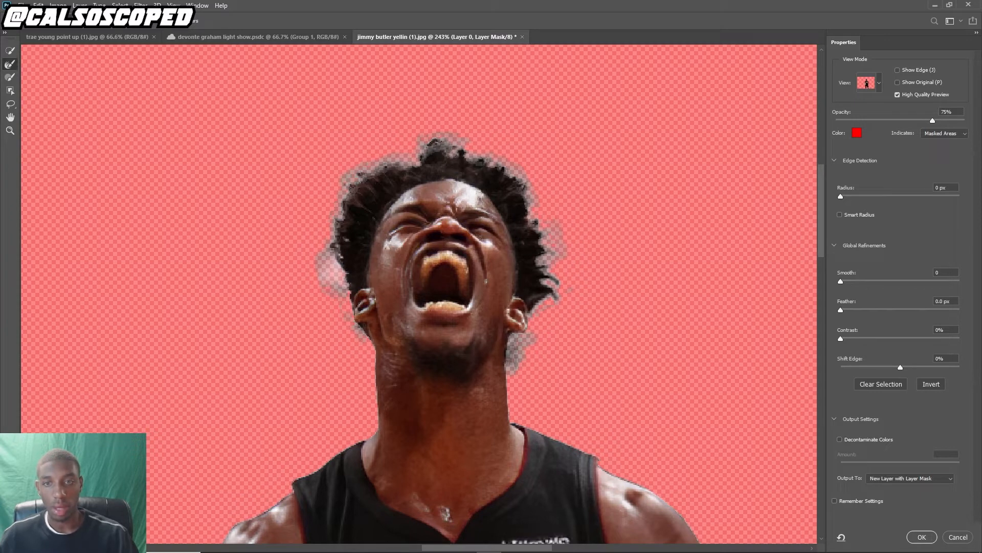
Enable Decontaminate Colors at 75% and output the refinement as a new layer with layer mask
scroll(329, 317, down, 8)
scroll(435, 138, up, 5)
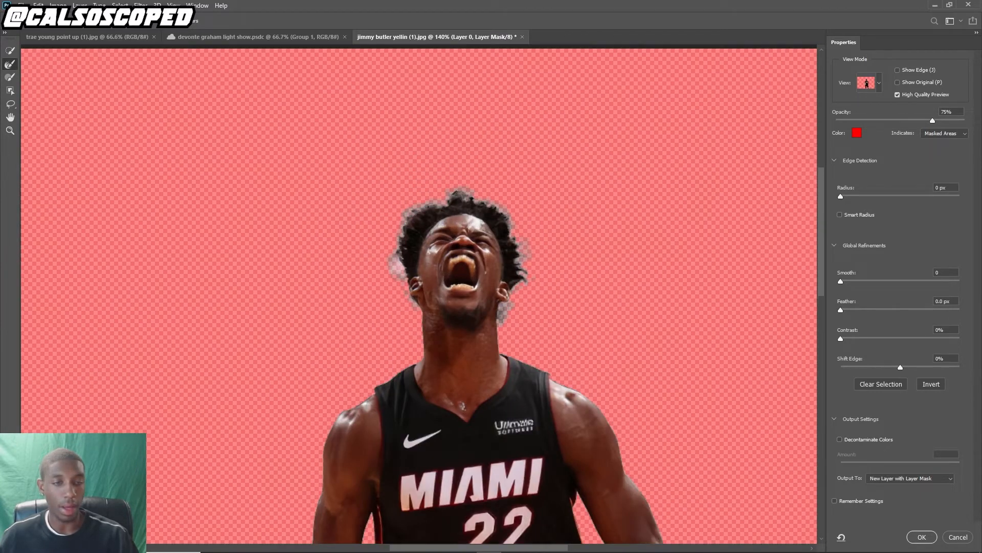
scroll(496, 129, up, 3)
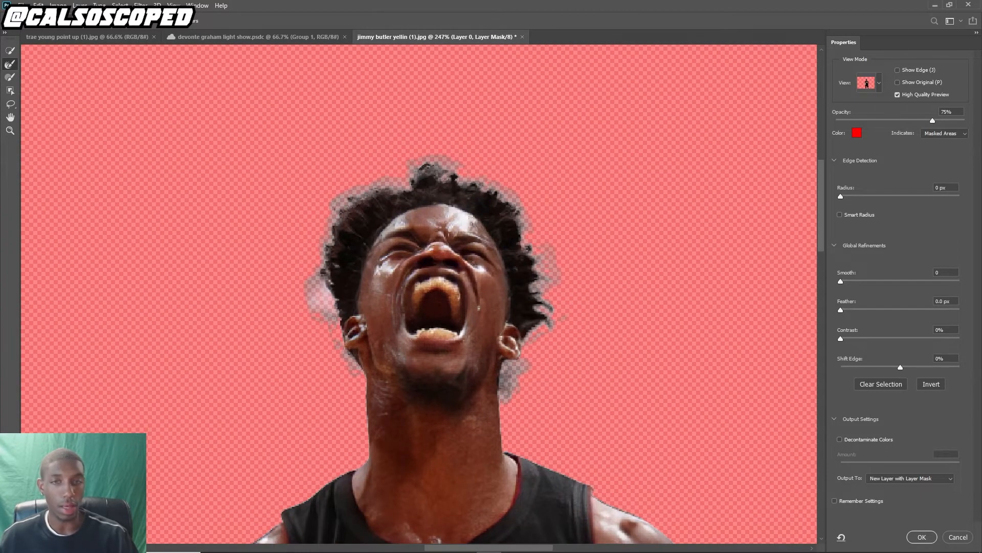
click(840, 439)
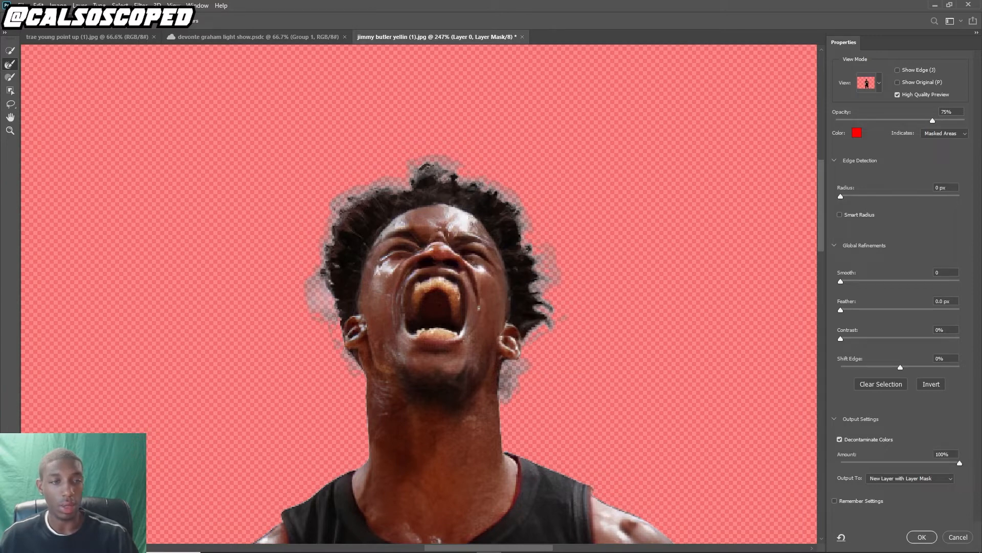
drag(922, 464, 931, 463)
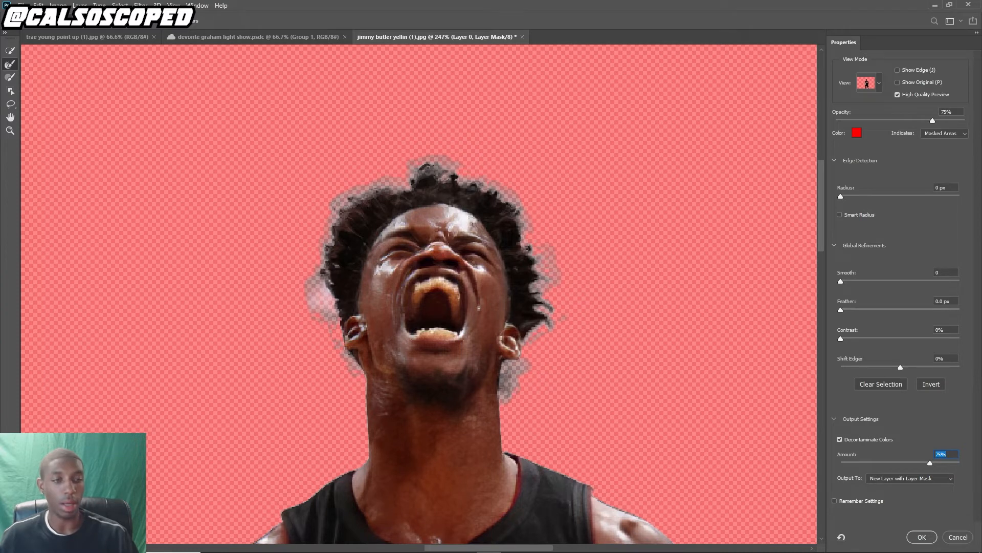
click(922, 537)
Display the new layer's mask on its own and pick a soft round 30 px brush with 0% hardness
key(ctrl+0)
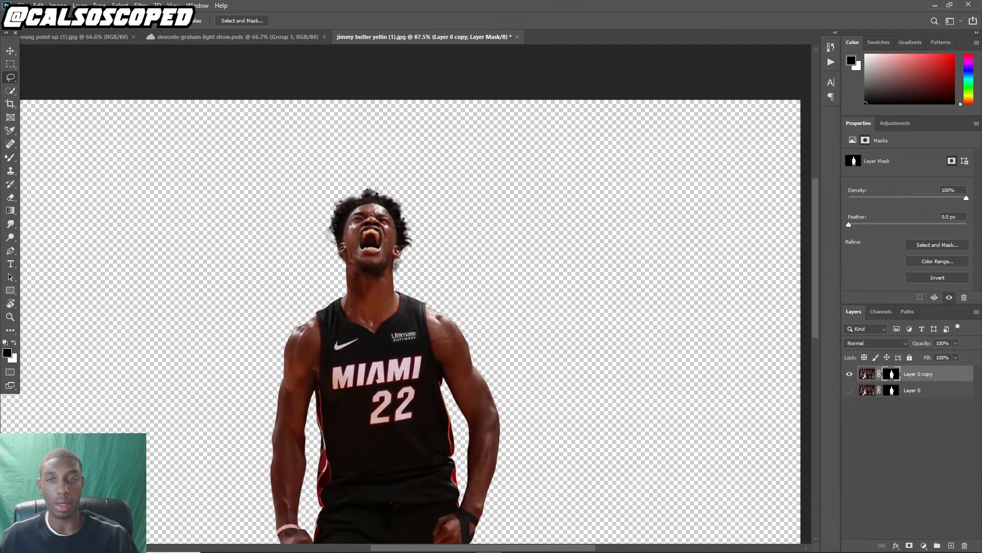
scroll(353, 202, up, 7)
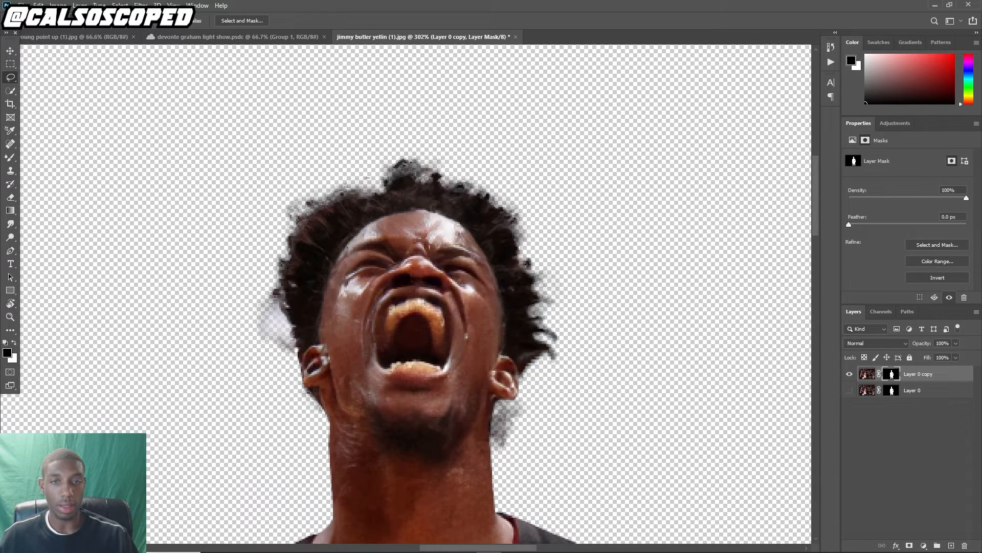
scroll(331, 318, up, 1)
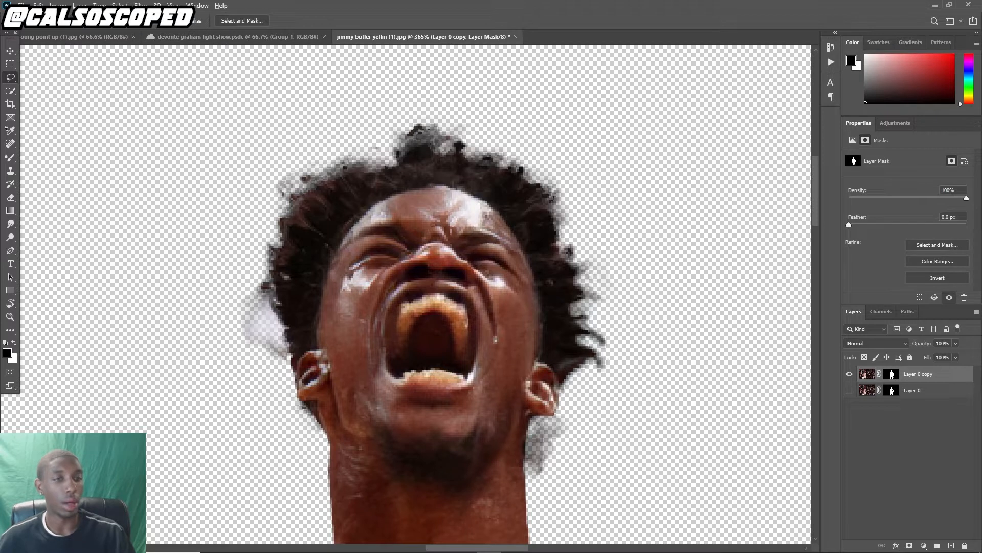
alt+click(891, 375)
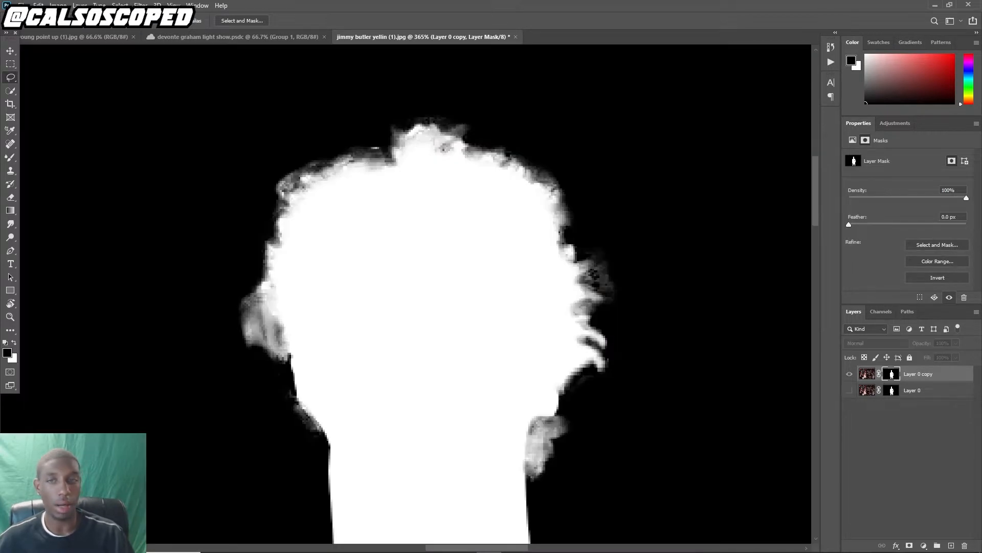
click(10, 157)
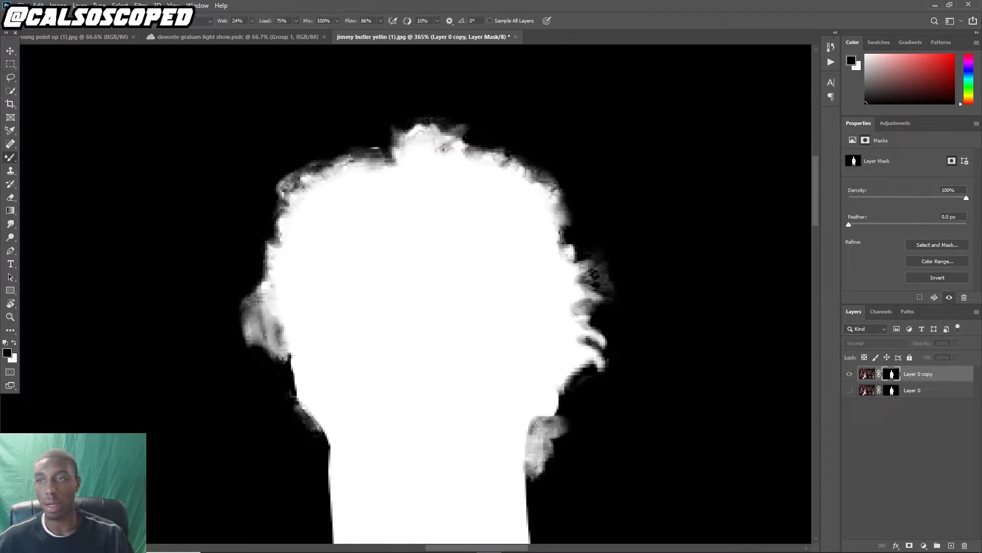
right_click(10, 158)
click(53, 157)
key(F5)
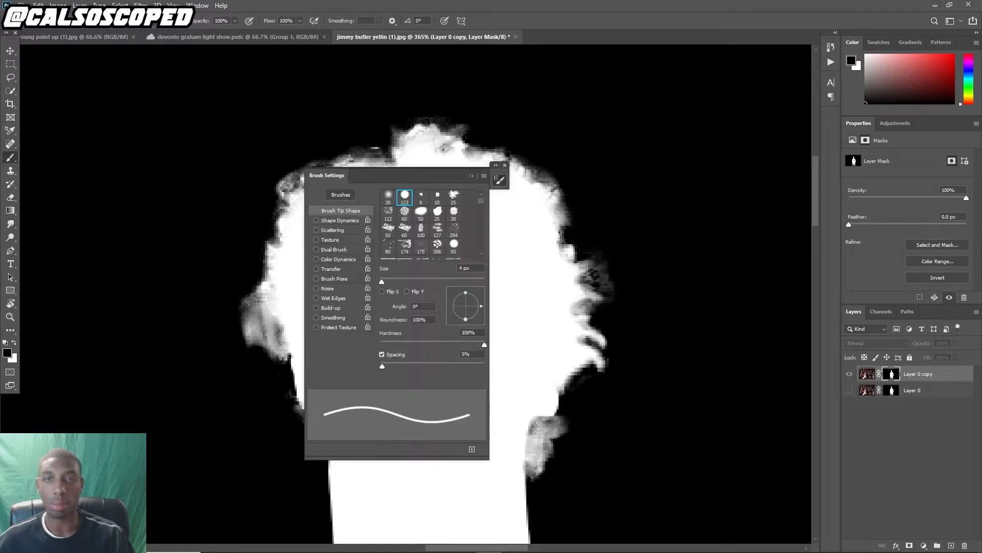
click(388, 197)
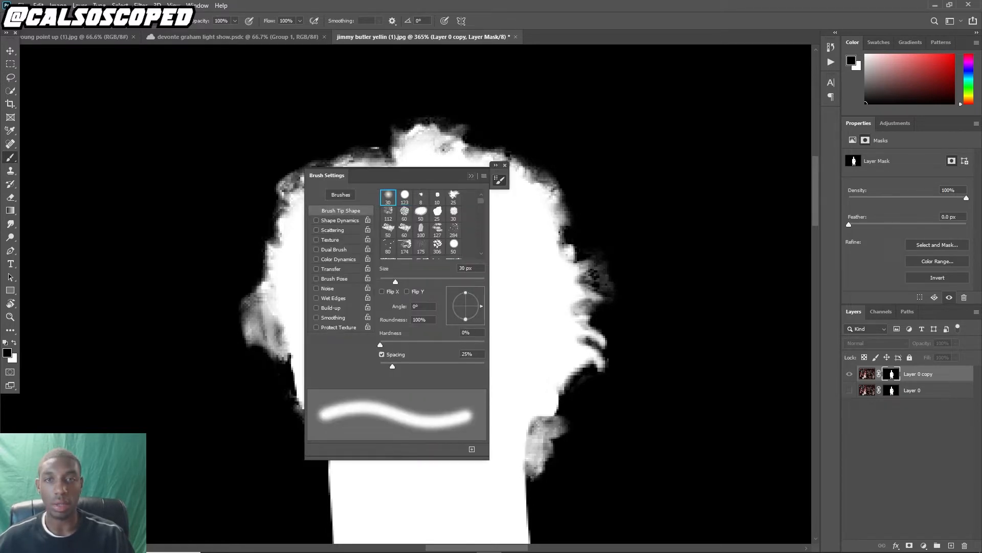
key(F5)
Set the brush mode to Overlay and paint along the hair edges on the mask, then return to the normal view
click(153, 21)
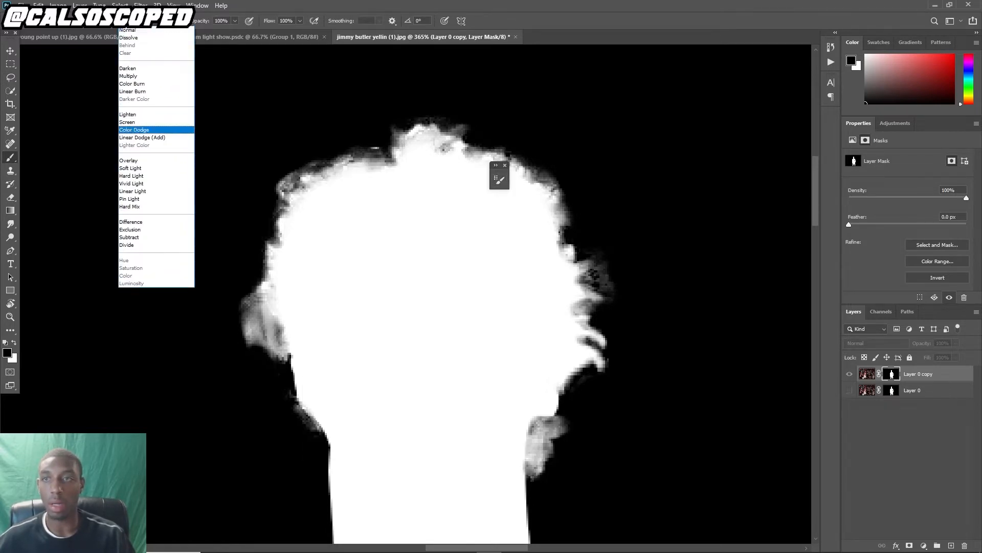
click(129, 160)
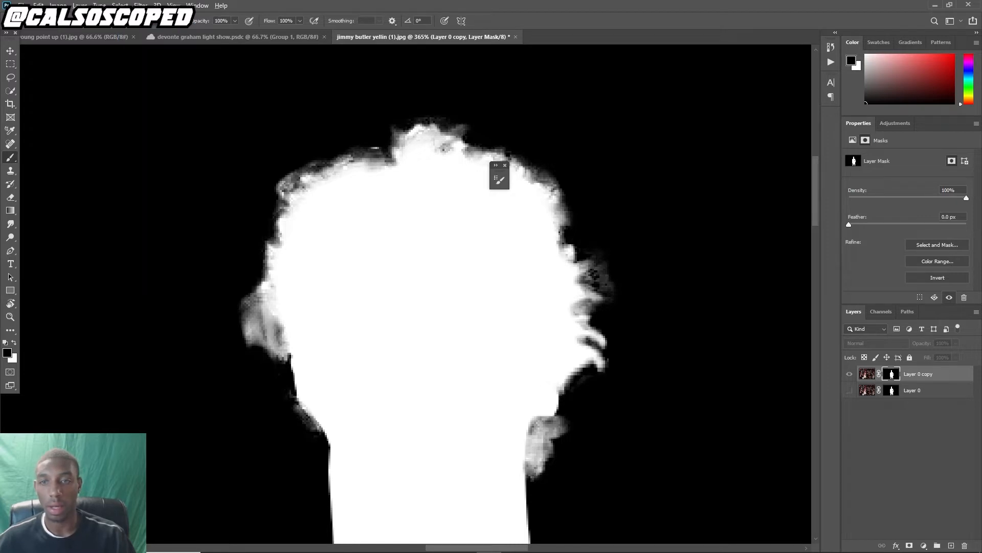
click(154, 20)
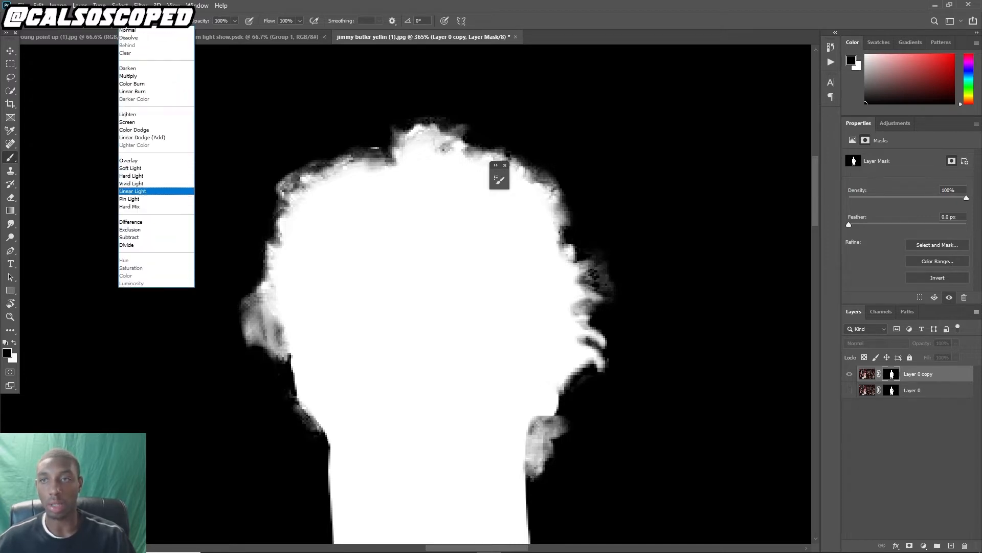
click(128, 160)
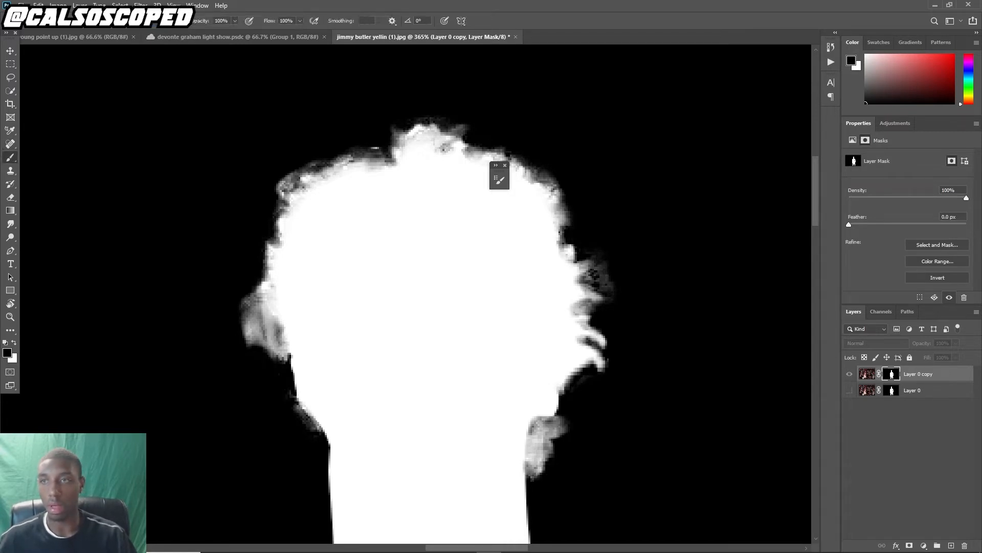
mouse_move(283, 391)
mouse_down()
mouse_move(250, 305)
mouse_move(260, 250)
mouse_move(318, 167)
mouse_move(389, 141)
mouse_move(494, 154)
mouse_move(532, 176)
mouse_move(604, 300)
mouse_move(599, 354)
mouse_move(527, 491)
mouse_up()
mouse_move(330, 460)
mouse_down()
mouse_move(261, 296)
mouse_move(271, 251)
mouse_move(338, 168)
mouse_move(456, 146)
mouse_move(566, 251)
mouse_move(570, 372)
mouse_move(561, 387)
mouse_up()
alt+click(892, 374)
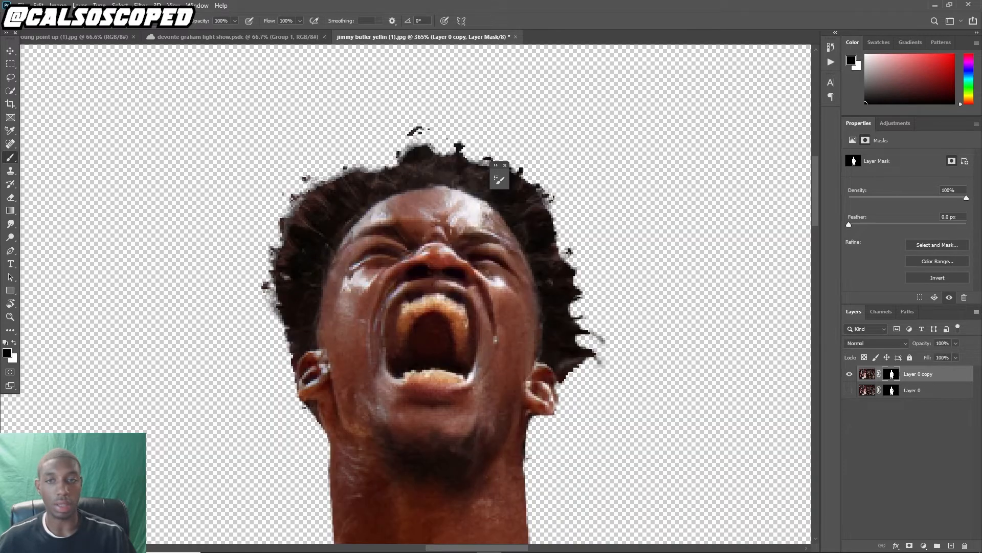
Inspect the refined hair edges at several zoom levels
alt+click(892, 374)
alt+click(892, 374)
scroll(428, 290, down, 8)
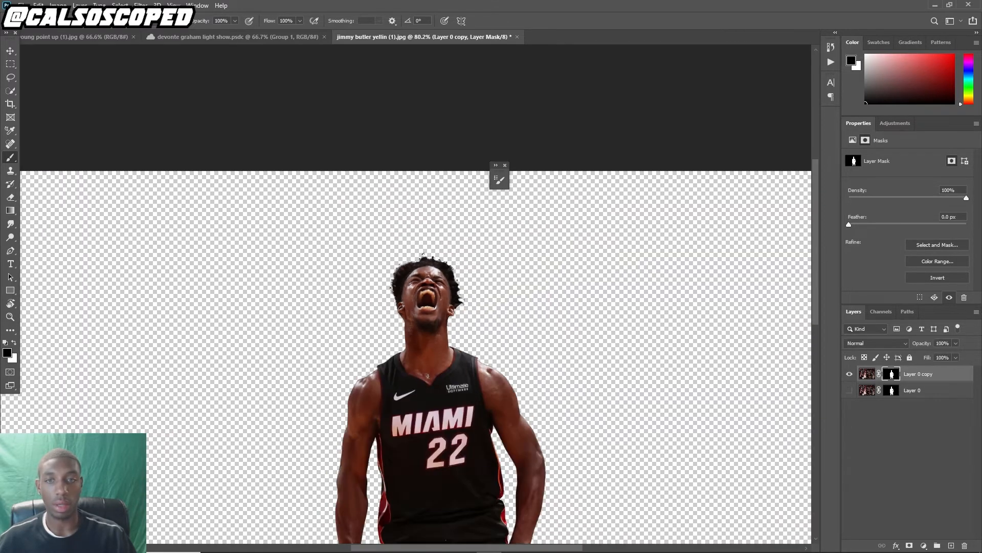
scroll(373, 236, up, 3)
scroll(387, 248, up, 3)
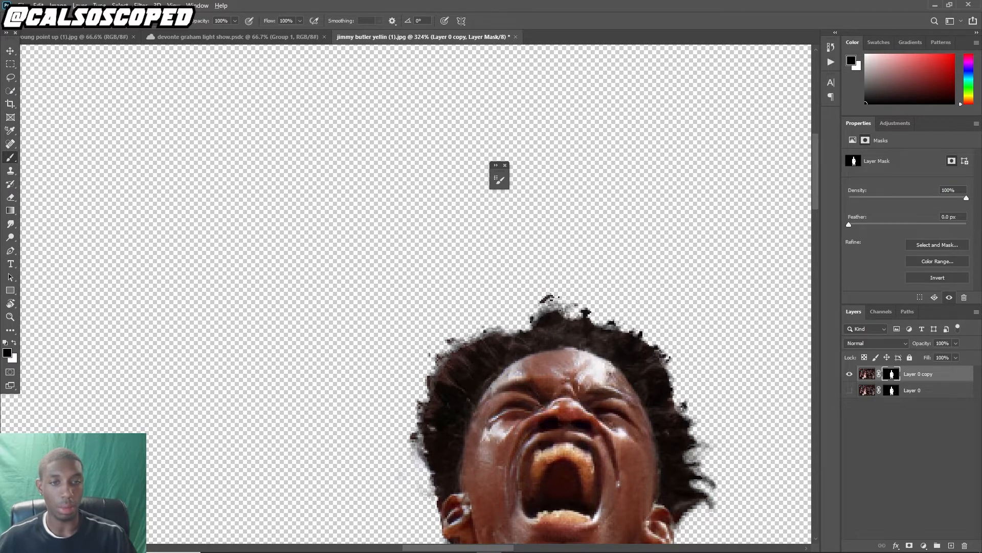
scroll(564, 366, down, 10)
scroll(387, 147, up, 4)
scroll(387, 147, up, 3)
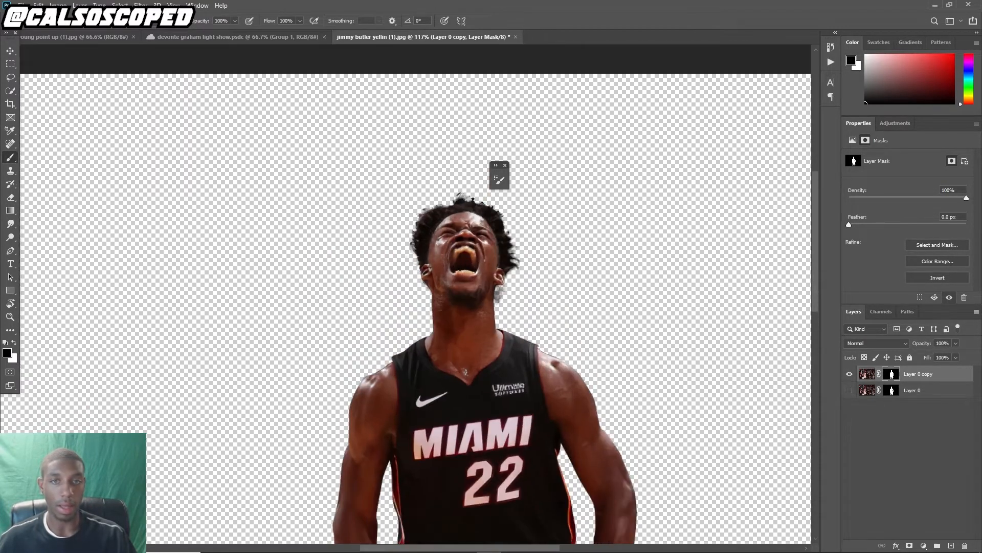
click(505, 165)
scroll(463, 277, down, 6)
scroll(463, 277, up, 2)
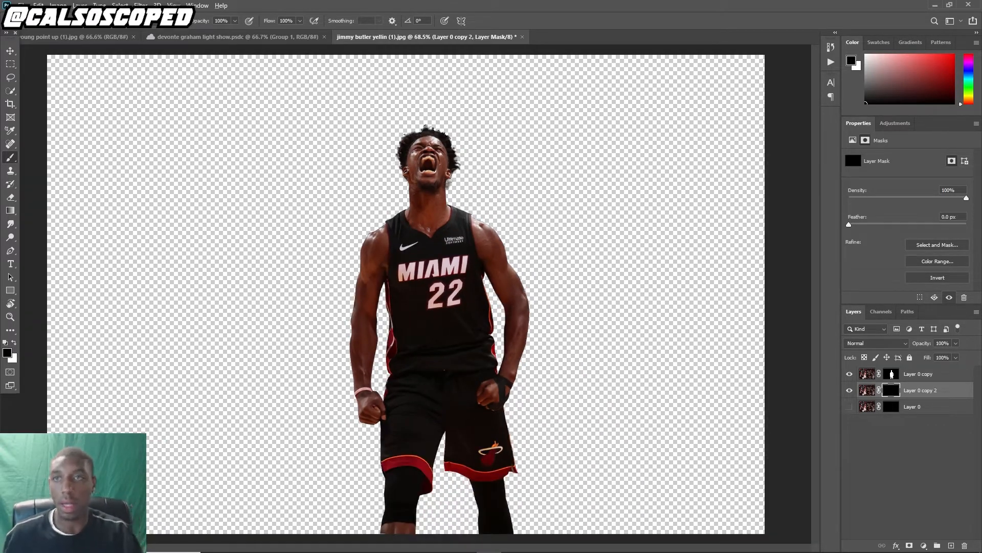
Create a new 1080 x 1350 px document at 72 ppi
click(22, 6)
click(29, 16)
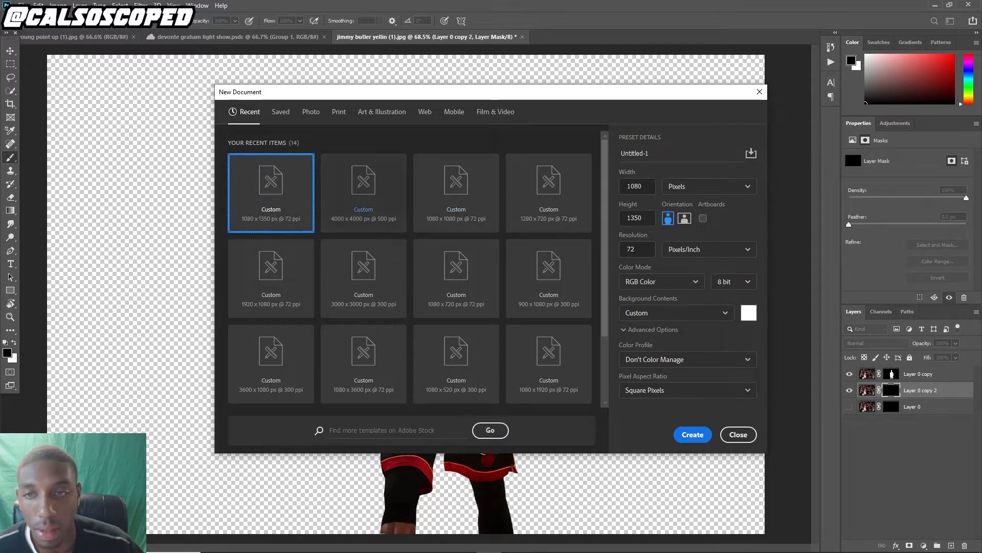
key(Return)
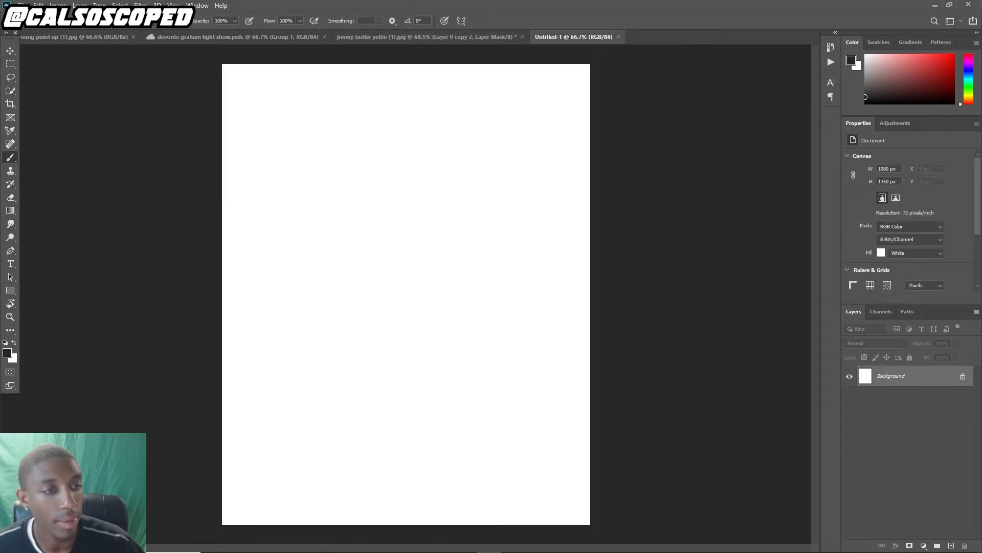
Unlock the new document's background layer and fill it with black using the Paint Bucket
click(963, 376)
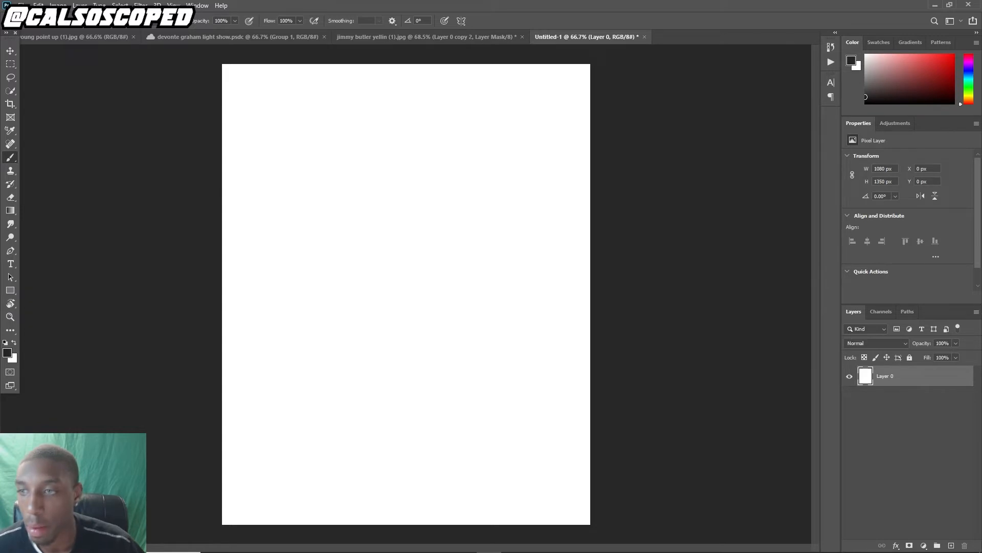
right_click(10, 210)
click(58, 220)
click(406, 293)
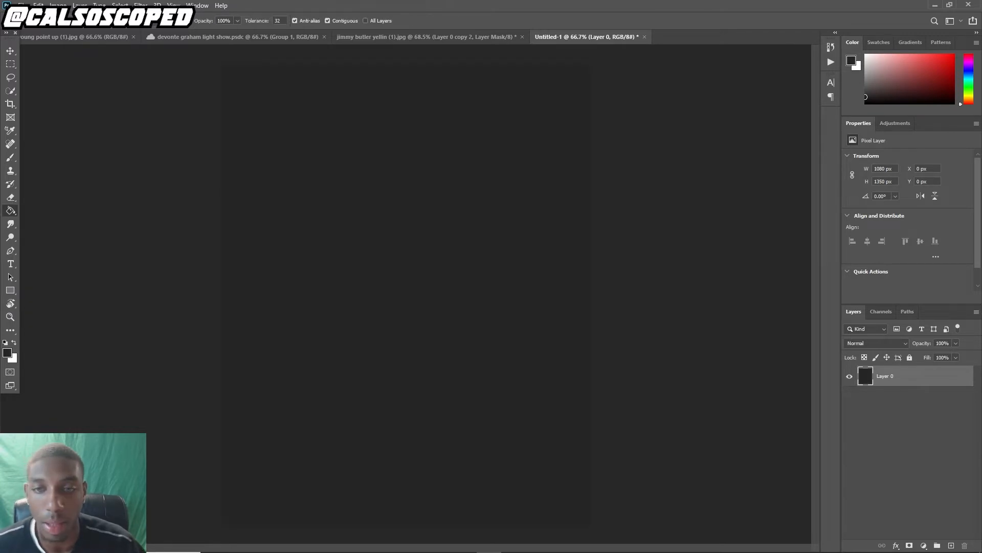
key(d)
click(407, 294)
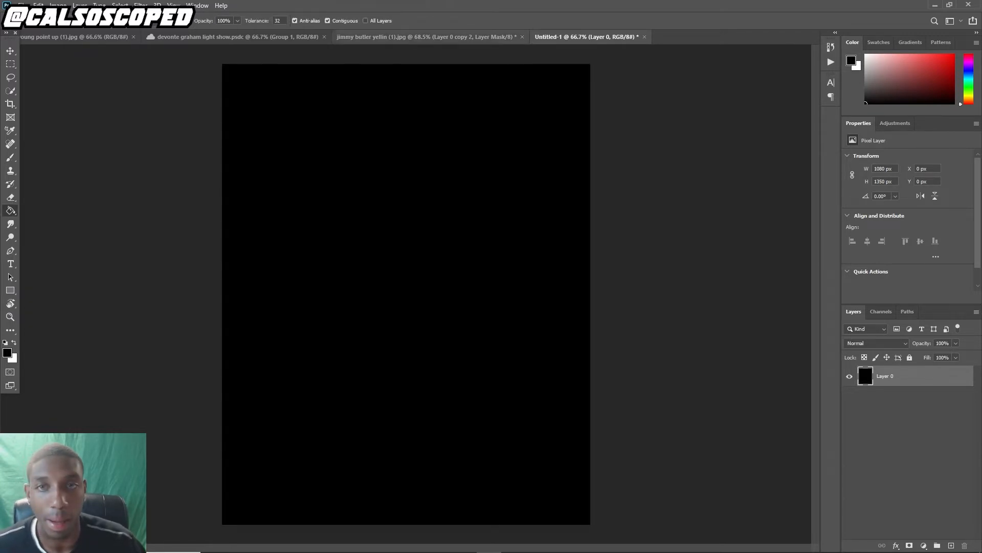
In the player document, select both refined cutout layers and stamp them merged into a new layer
click(429, 38)
click(867, 374)
click(868, 390)
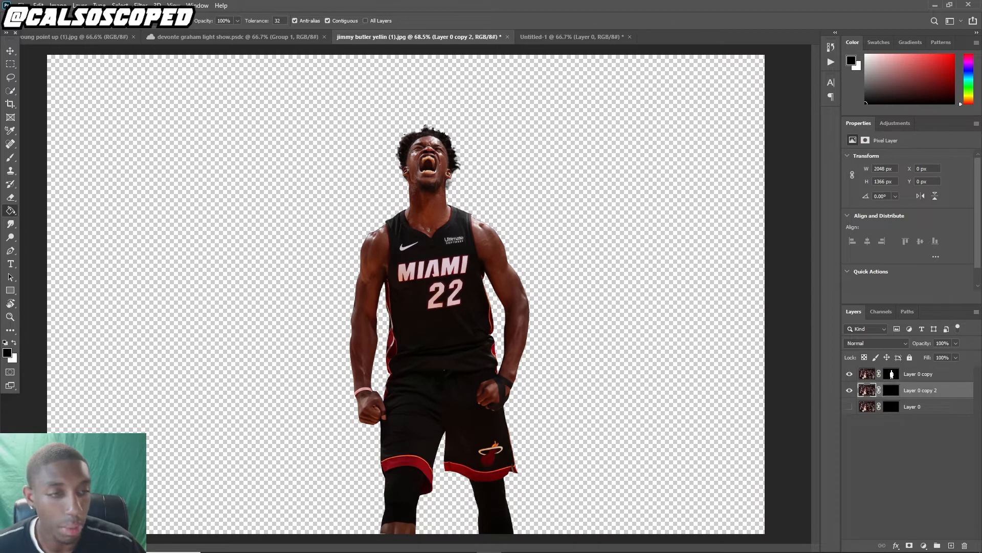
click(918, 374)
shift+click(920, 390)
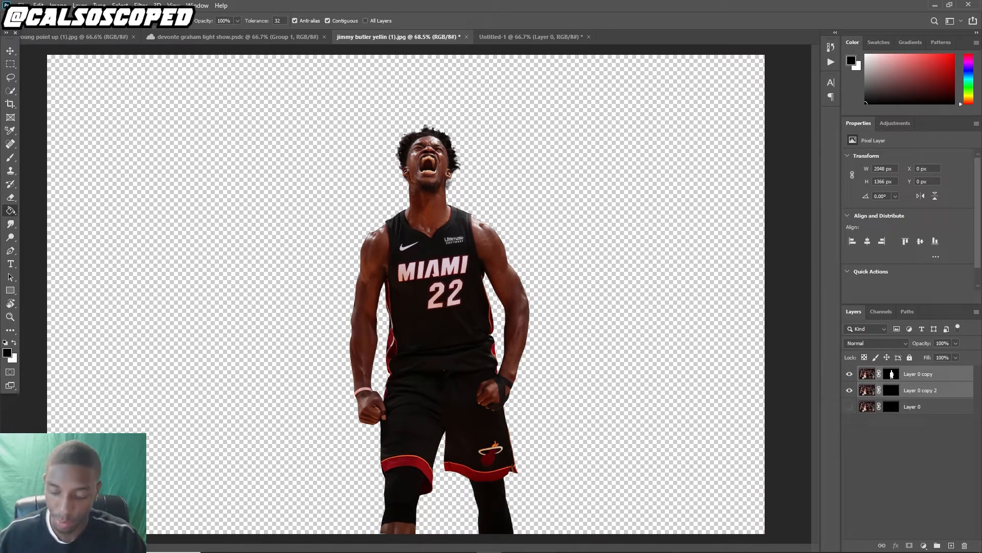
key(ctrl+alt+e)
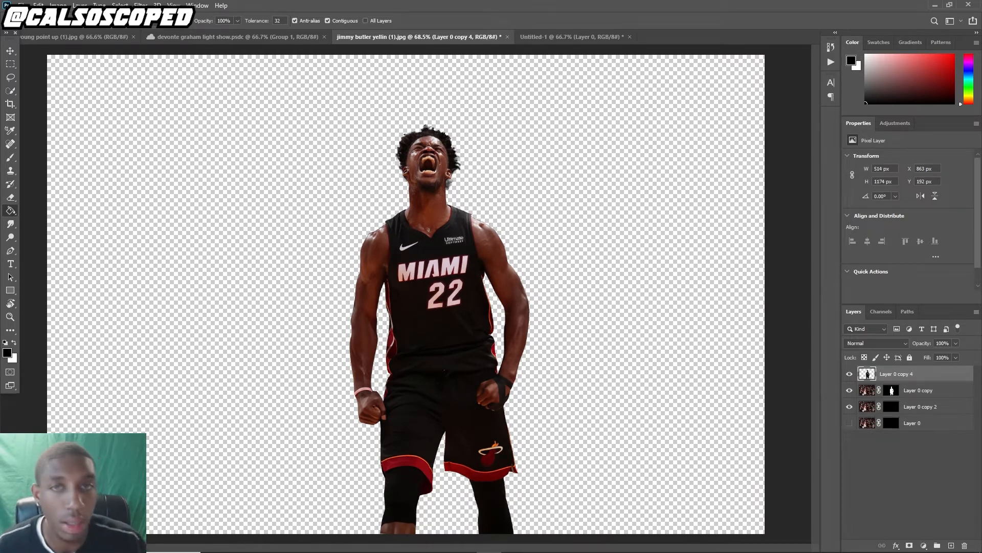
Paste the merged cutout into the new document and move it lower on the canvas with Free Transform
click(572, 37)
key(ctrl+v)
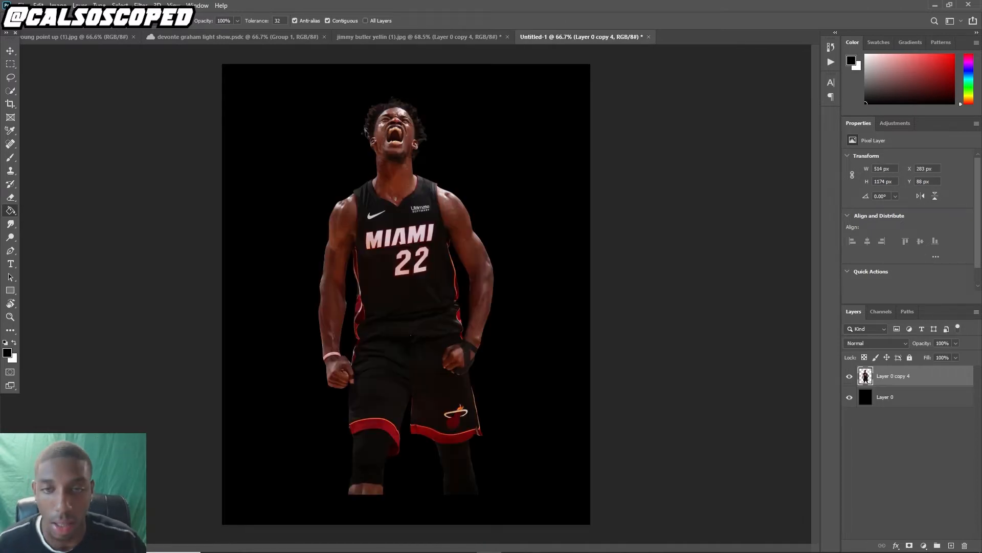
key(ctrl+t)
drag(410, 157, 402, 186)
key(Return)
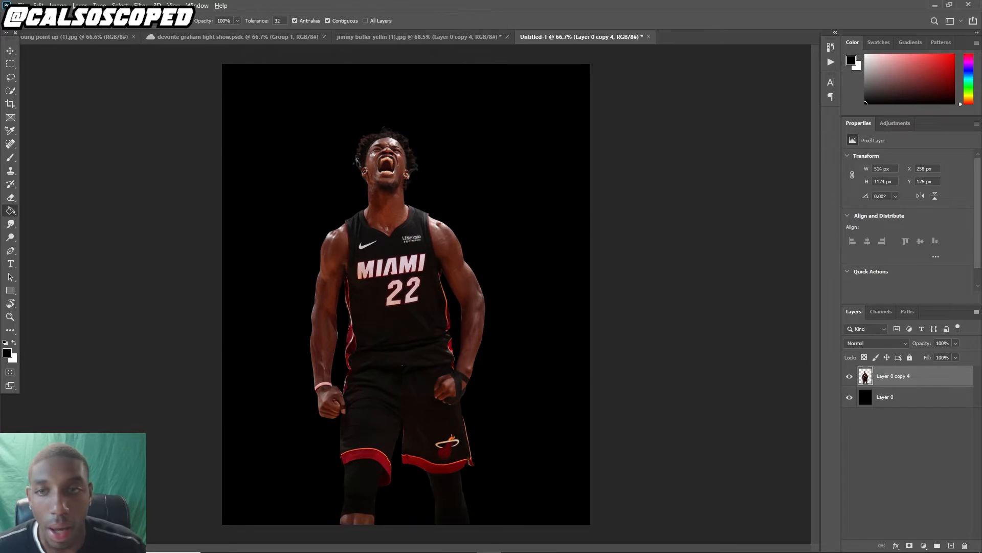
Add a layer mask to the pasted player layer
scroll(347, 134, up, 5)
scroll(423, 246, down, 1)
key(v)
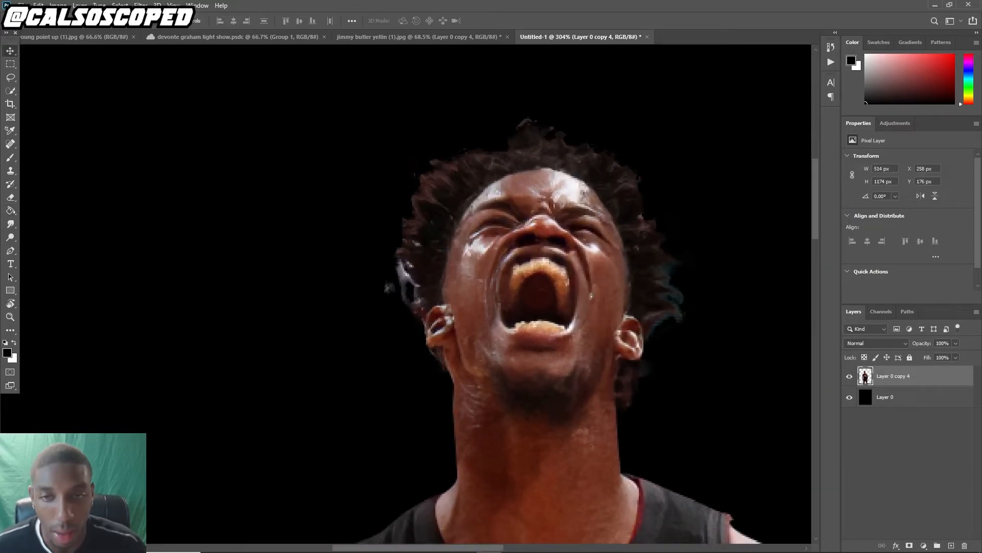
click(909, 546)
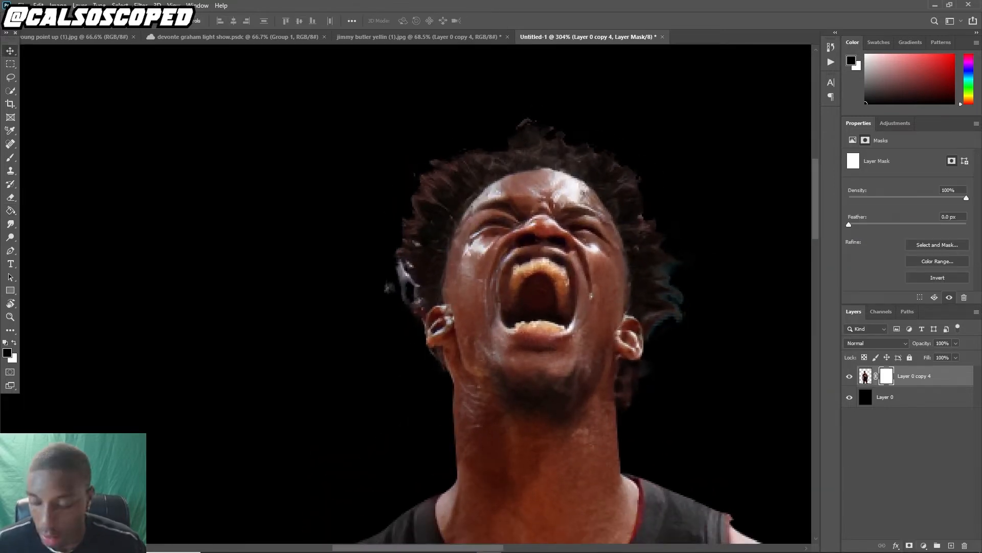
Paint on the player layer's mask with a black brush to hide a stray fragment beside the hair's left edge
key(b)
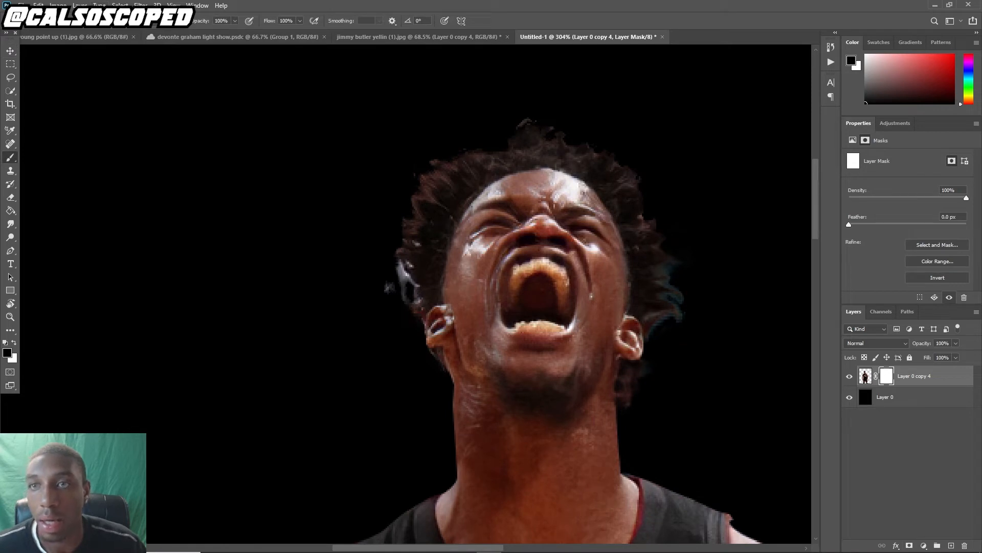
click(154, 21)
click(153, 26)
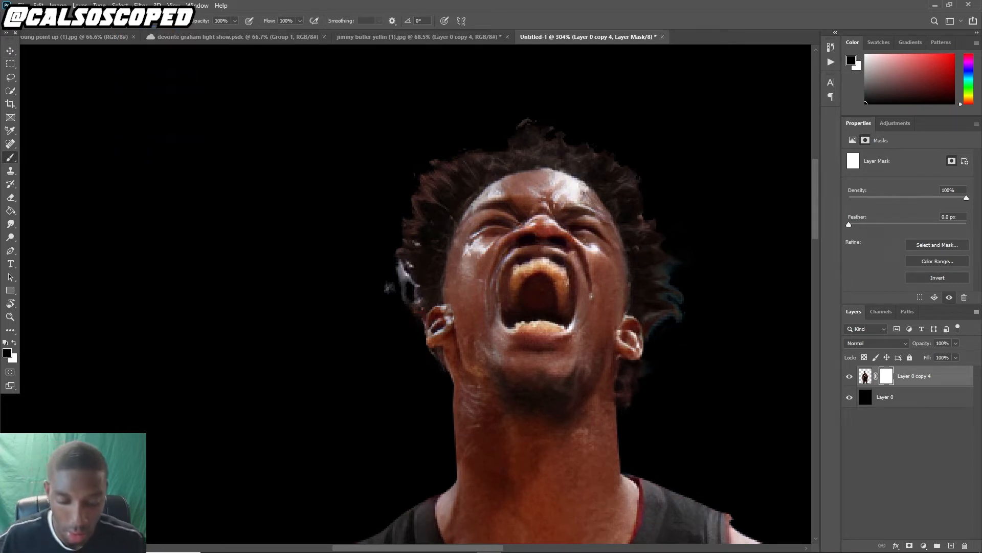
mouse_move(390, 288)
mouse_down()
mouse_move(400, 271)
mouse_move(410, 297)
mouse_up()
Zoom in and out across the cutout to inspect its edges against the black background
scroll(393, 285, down, 5)
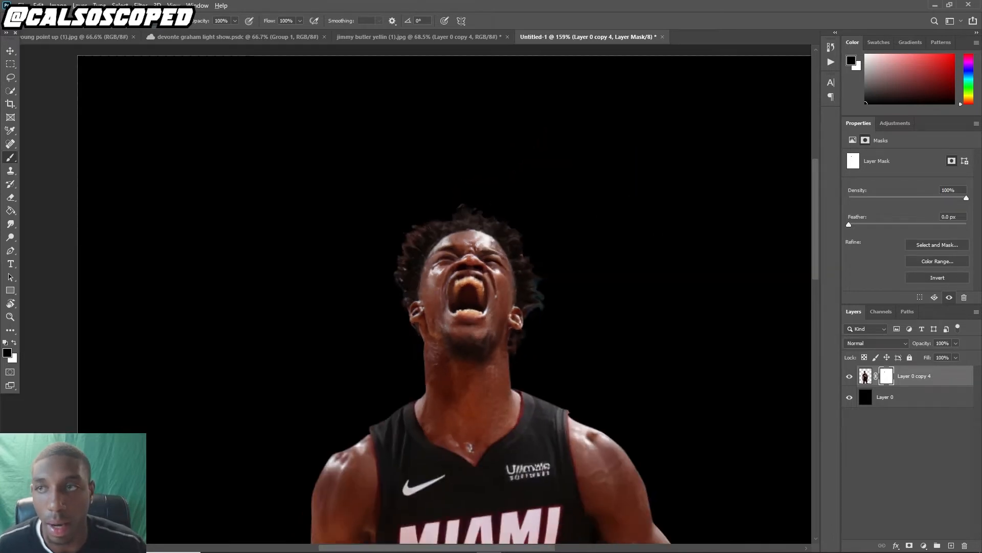
scroll(393, 285, down, 3)
scroll(408, 225, up, 1)
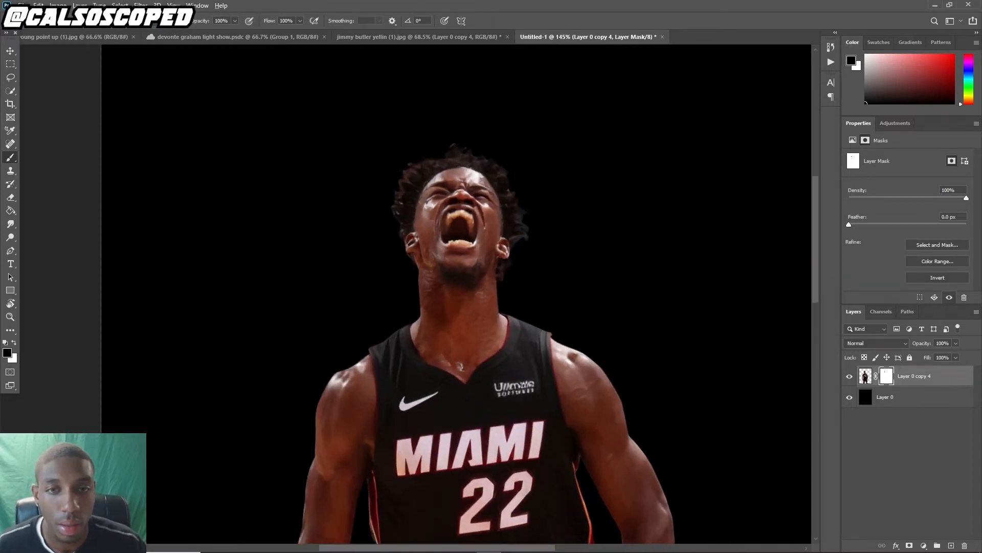
scroll(408, 226, down, 6)
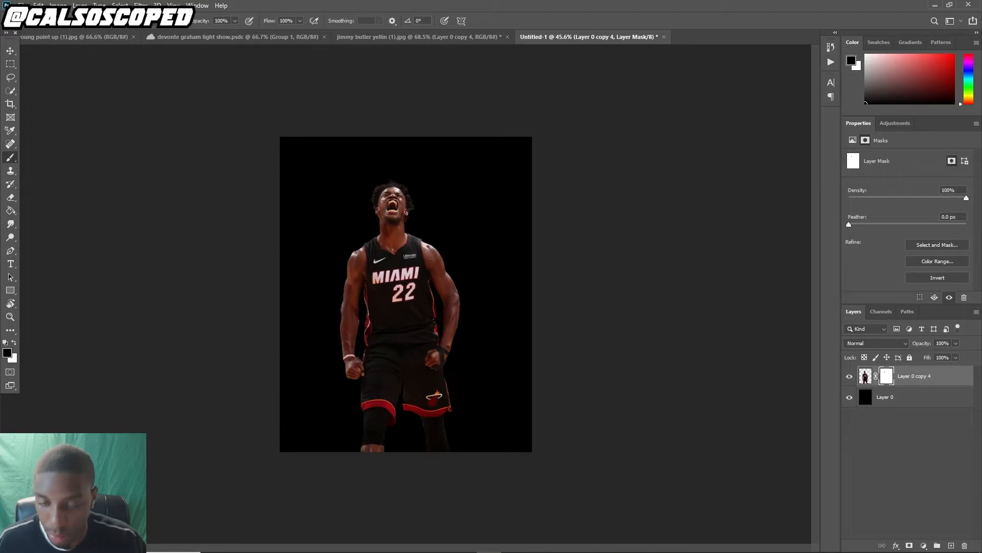
key(v)
scroll(386, 224, up, 7)
scroll(386, 225, down, 5)
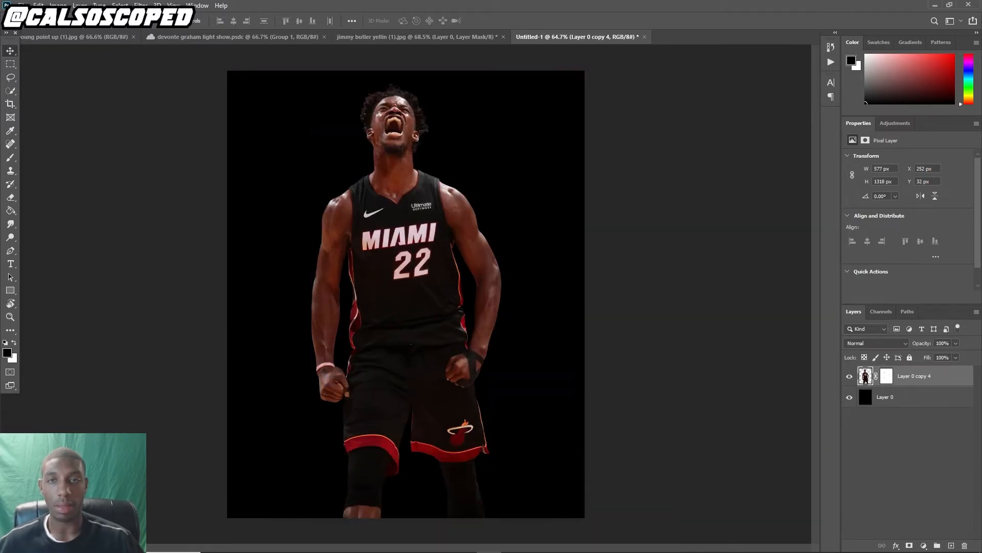
scroll(406, 295, down, 3)
scroll(405, 295, up, 3)
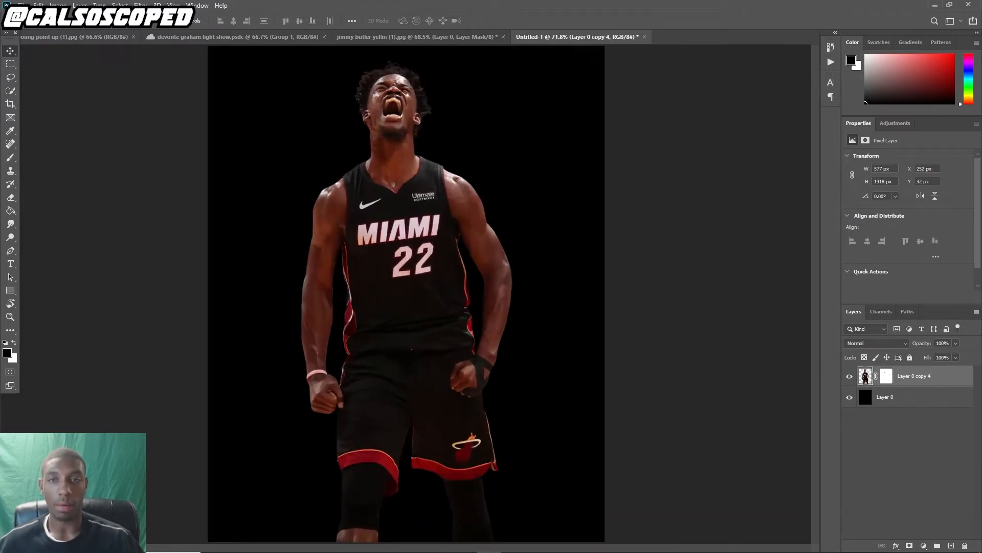
scroll(405, 295, up, 3)
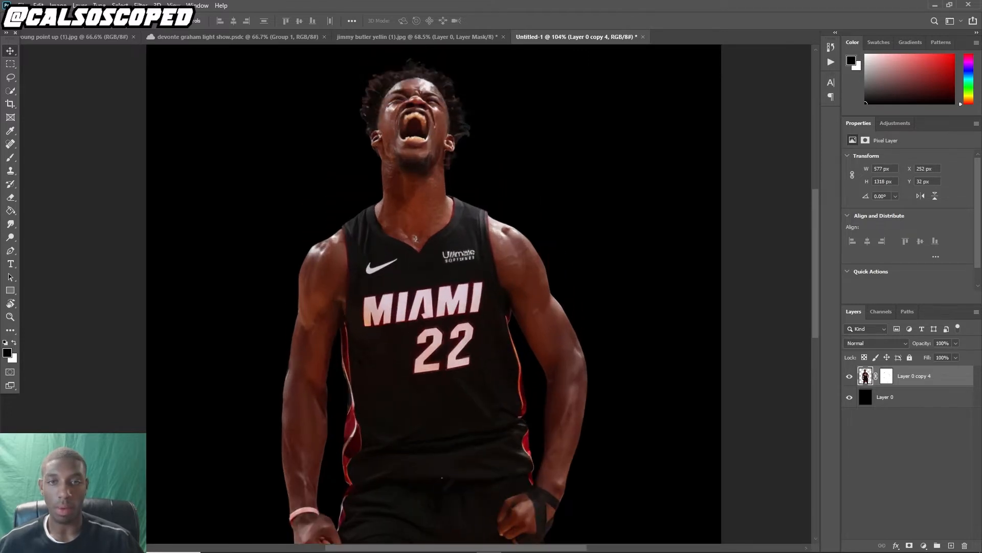
scroll(405, 295, down, 2)
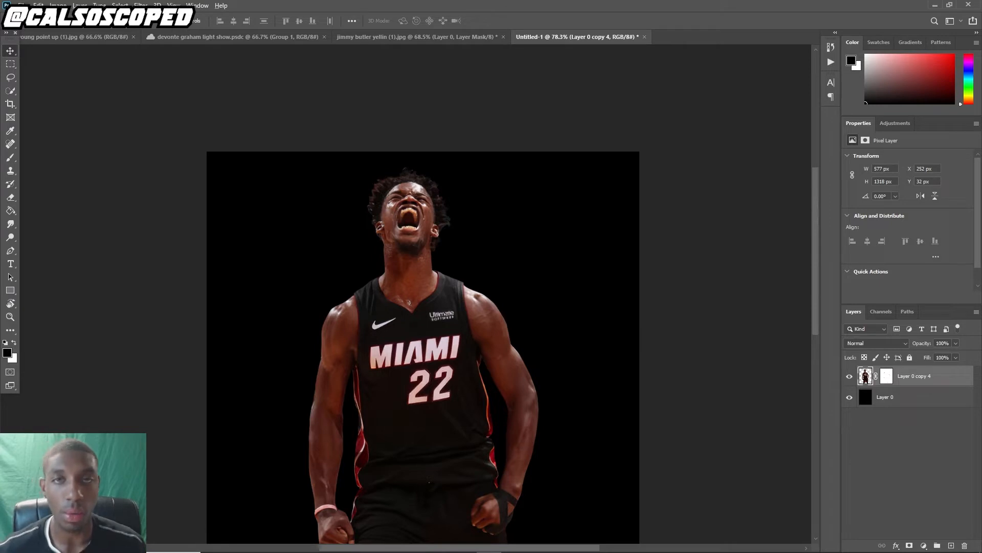
scroll(389, 269, down, 1)
scroll(389, 269, up, 3)
scroll(389, 268, up, 4)
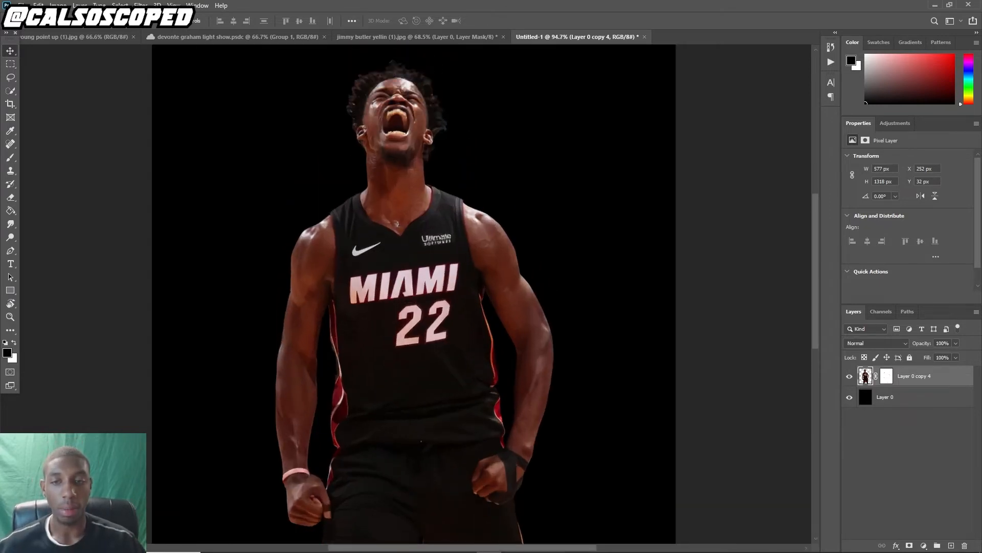
scroll(382, 332, up, 6)
scroll(381, 332, up, 1)
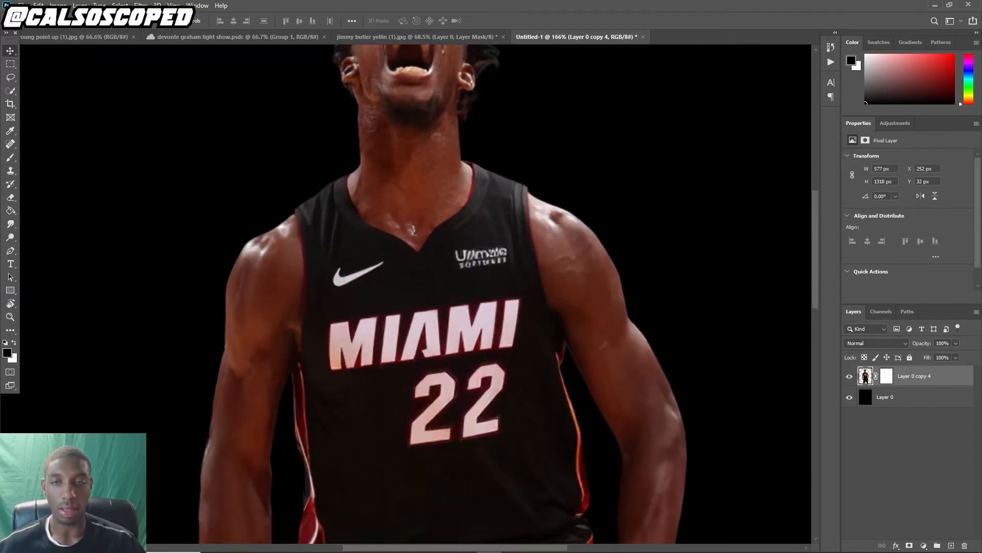
scroll(381, 332, down, 2)
scroll(382, 332, down, 1)
scroll(399, 318, down, 2)
scroll(399, 317, up, 3)
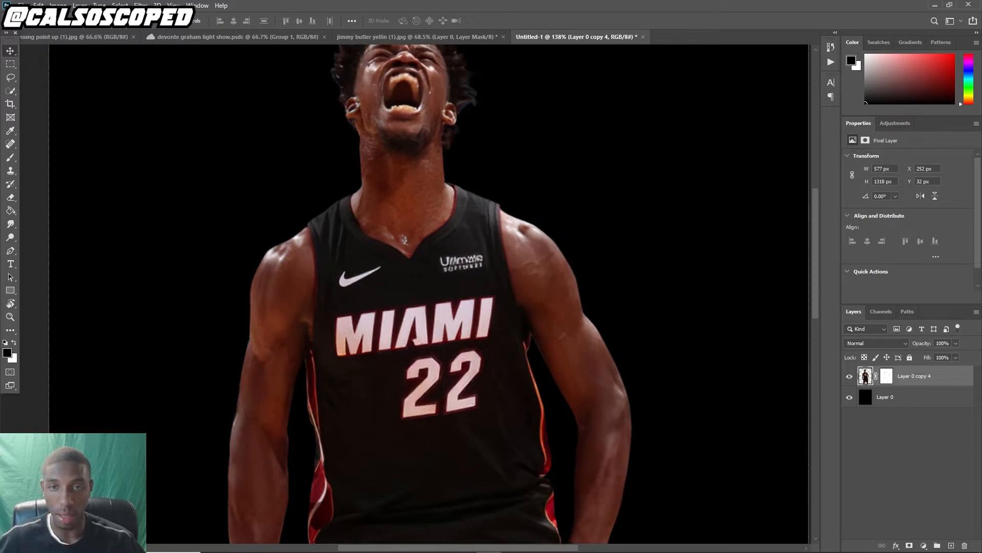
scroll(430, 294, down, 4)
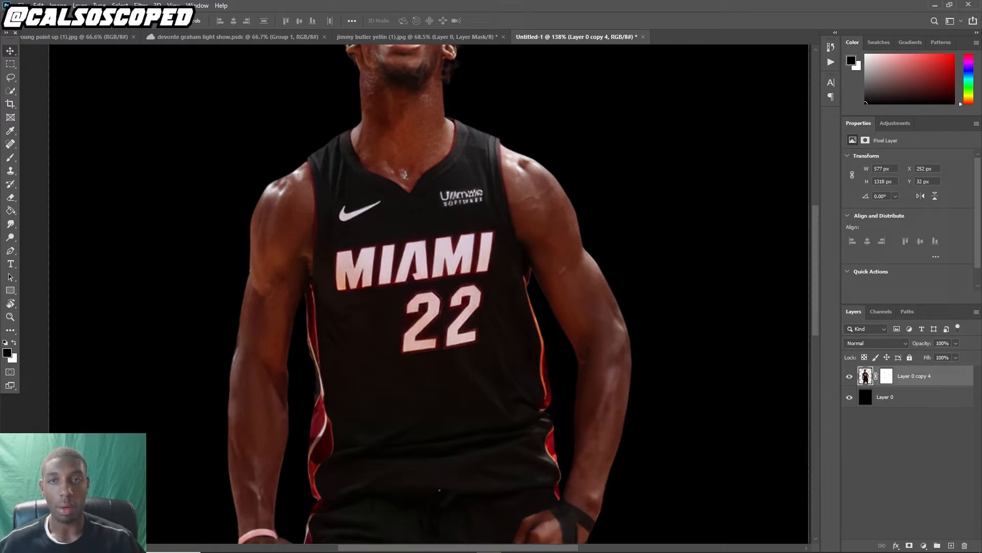
scroll(430, 294, down, 15)
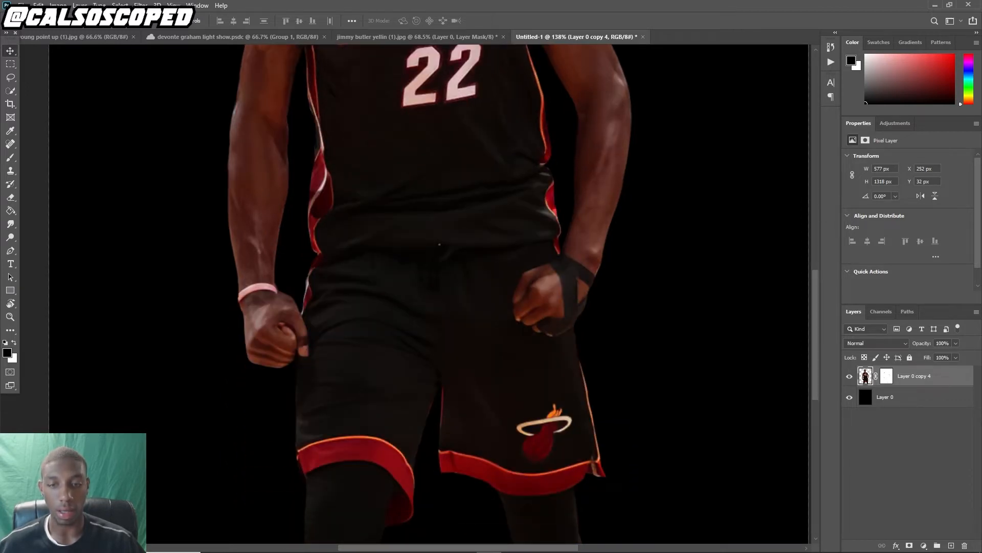
scroll(348, 276, down, 3)
scroll(348, 277, up, 10)
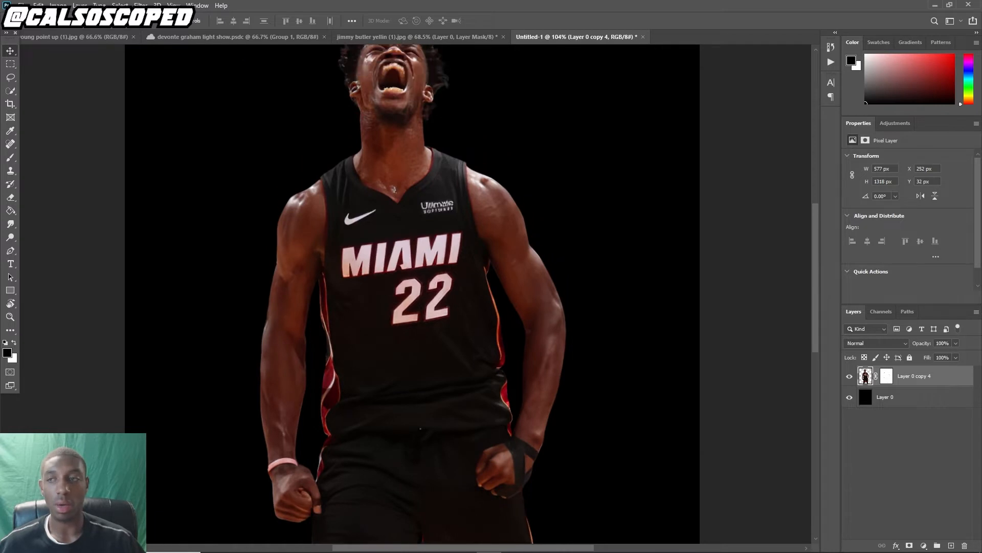
Trace the jersey's letter M with the Pen tool and convert the path into a selection
click(11, 251)
scroll(362, 249, up, 5)
click(363, 249)
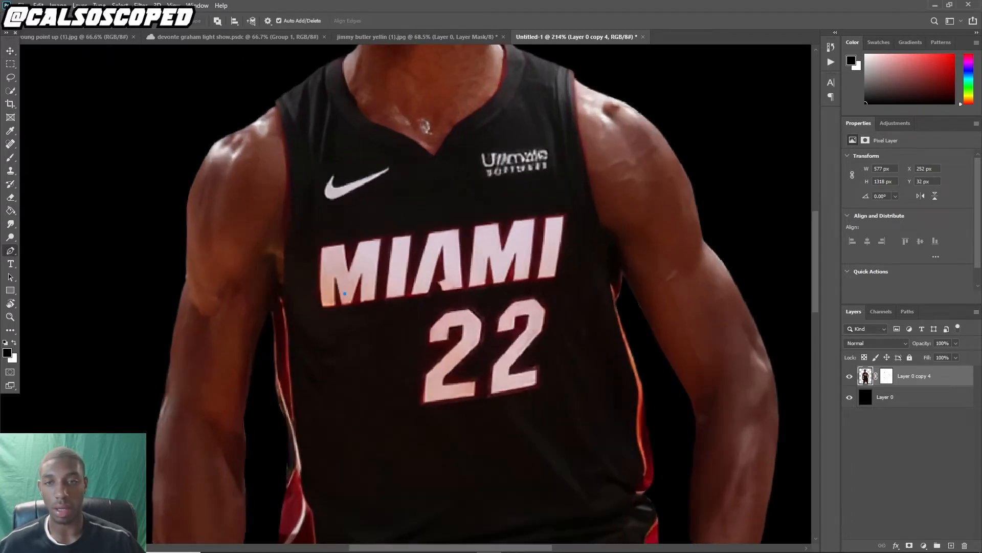
click(335, 276)
click(335, 305)
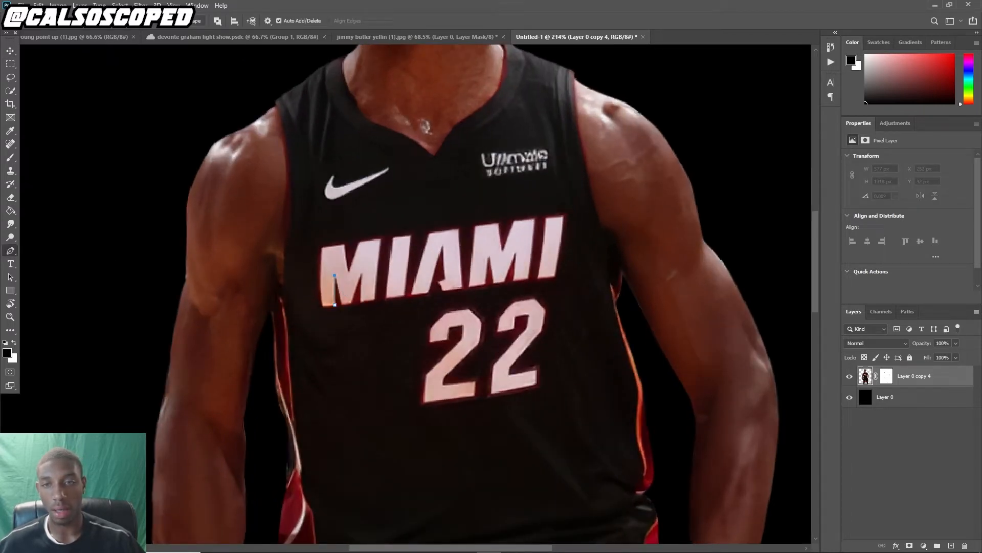
click(344, 302)
click(352, 301)
click(361, 267)
click(338, 257)
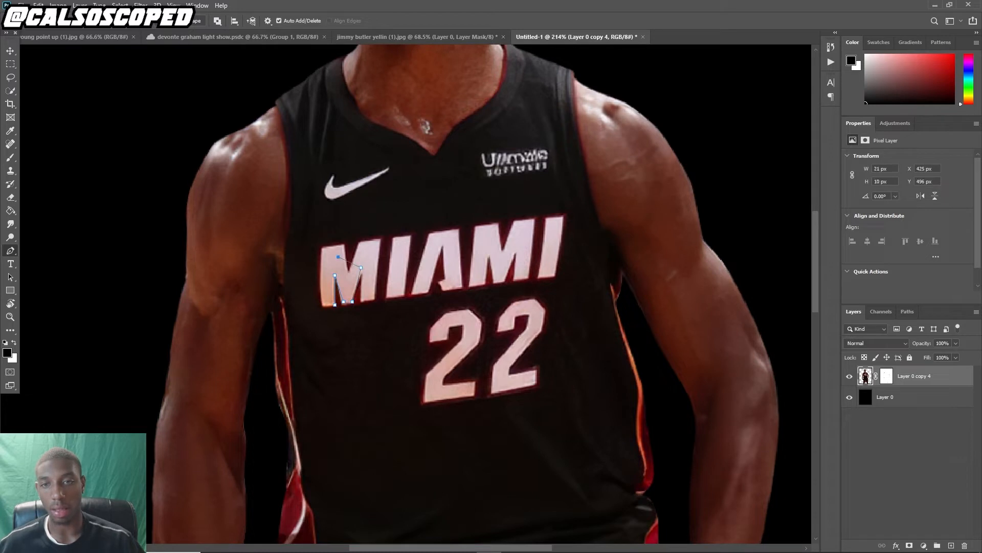
click(326, 280)
click(327, 299)
right_click(343, 266)
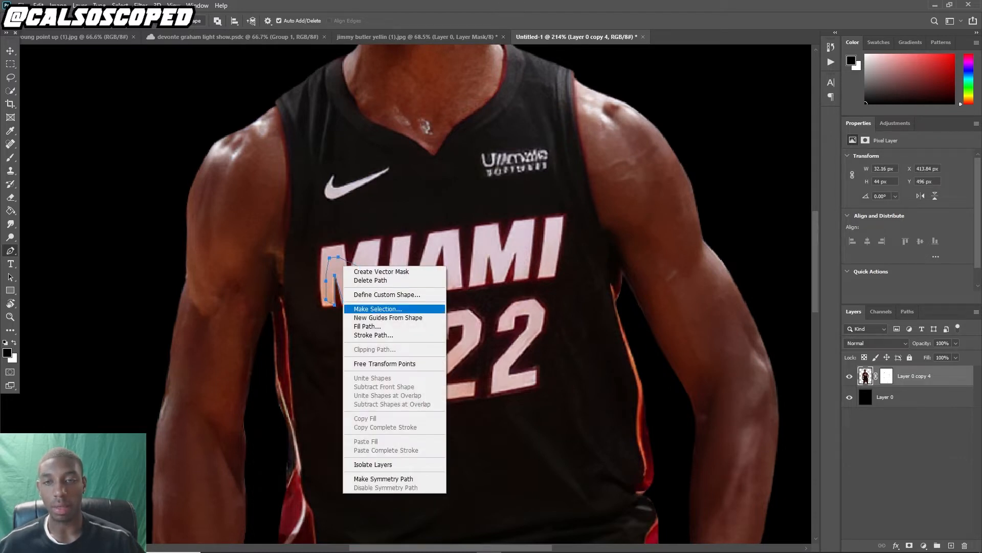
click(378, 308)
click(544, 152)
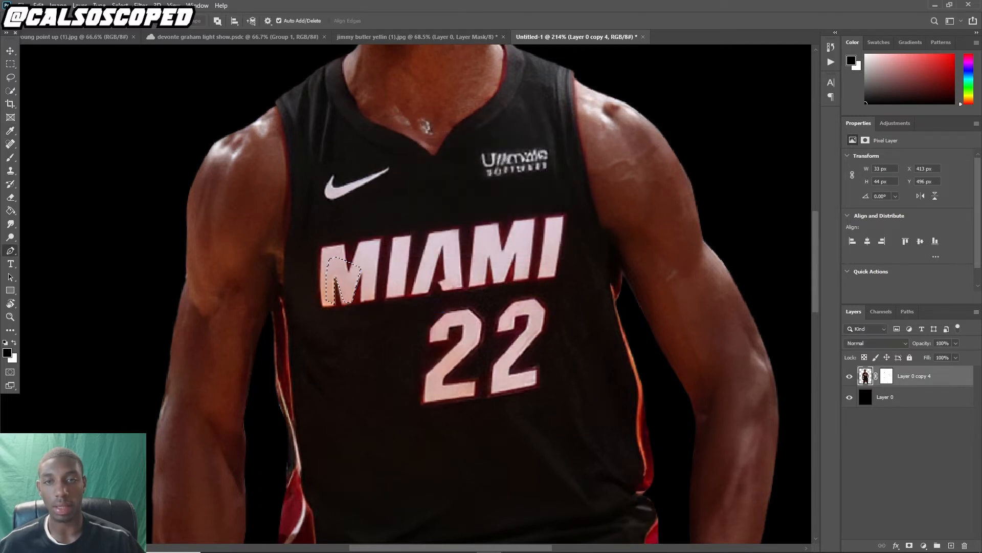
Trace the letter I with the Pen tool and add it to the selection using Add to Selection
click(405, 252)
click(397, 241)
click(387, 265)
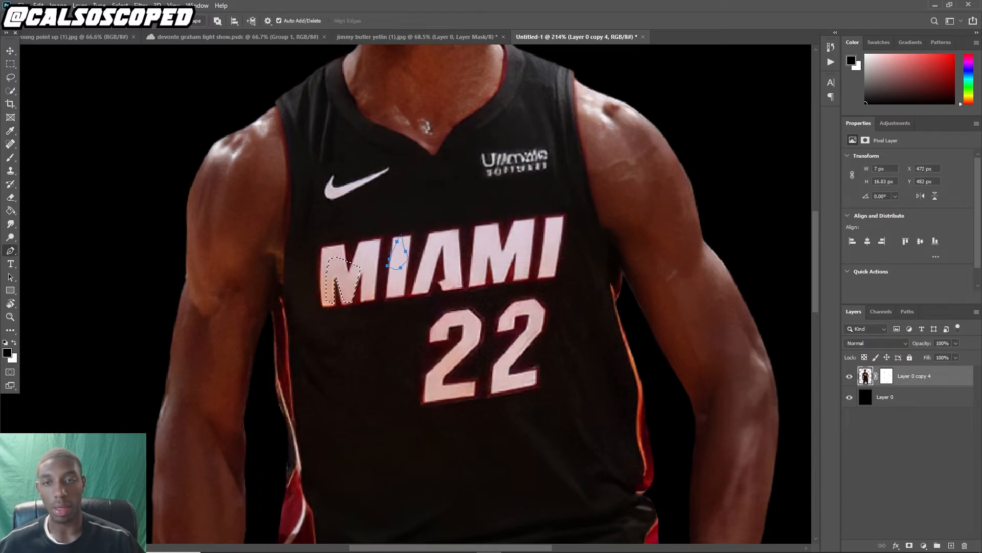
right_click(394, 255)
click(425, 299)
click(423, 216)
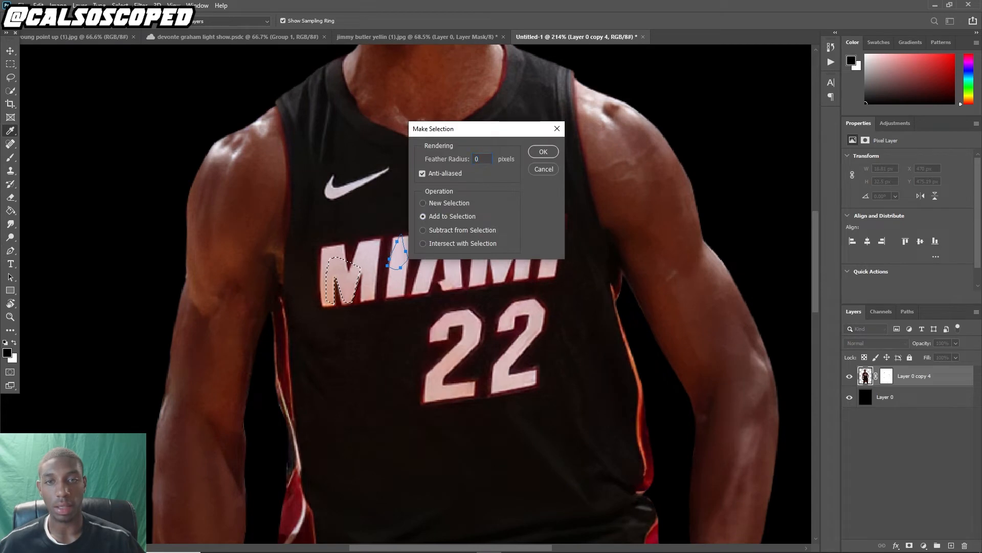
click(543, 152)
Undo the letter selections and paths just made
scroll(435, 179, down, 1)
scroll(435, 179, down, 2)
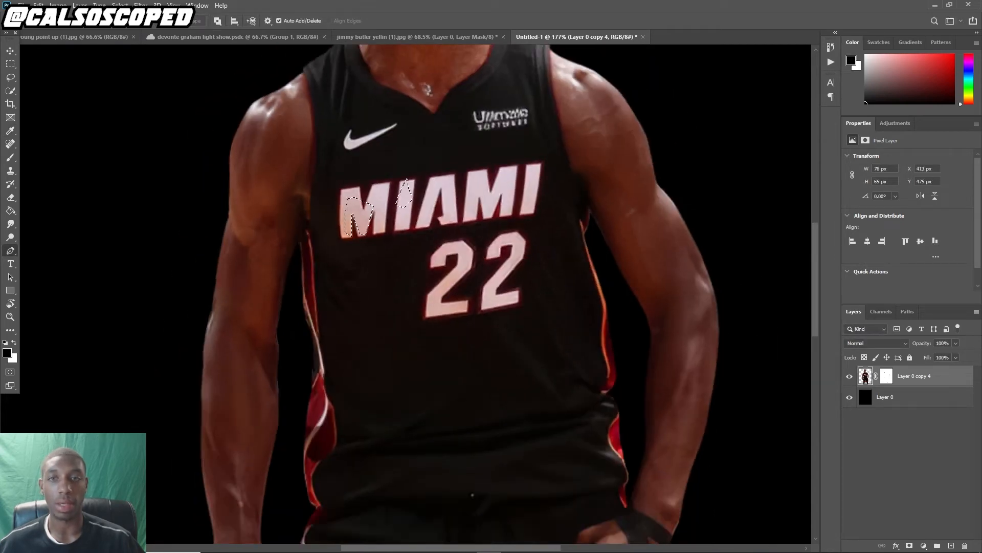
key(ctrl+z)
key(ctrl+z)
key(ctrl+z)
key(ctrl+z)
key(ctrl+z)
key(ctrl+z)
key(ctrl+z)
key(ctrl+z)
key(ctrl+z)
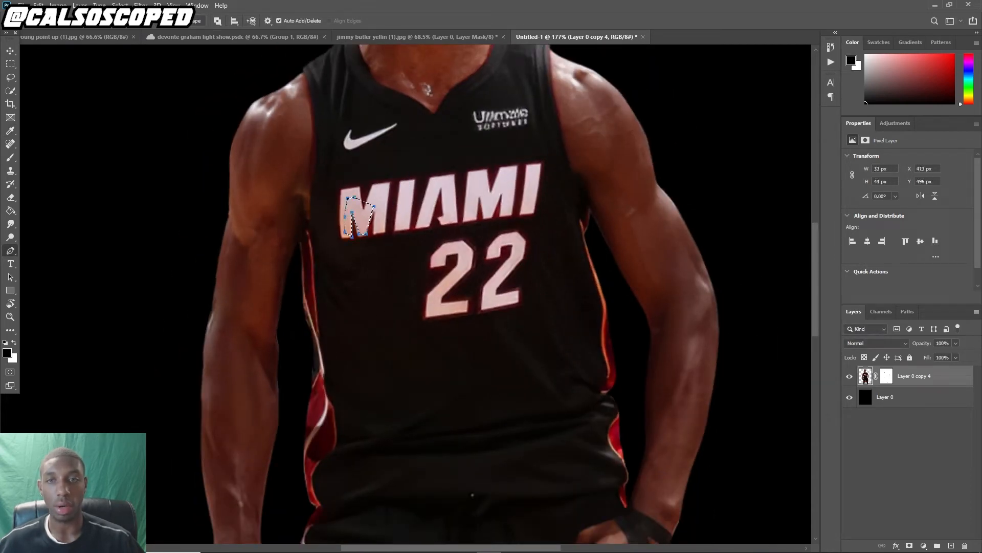
key(ctrl+z)
key(ctrl+z)
key(ctrl+z)
key(ctrl+z)
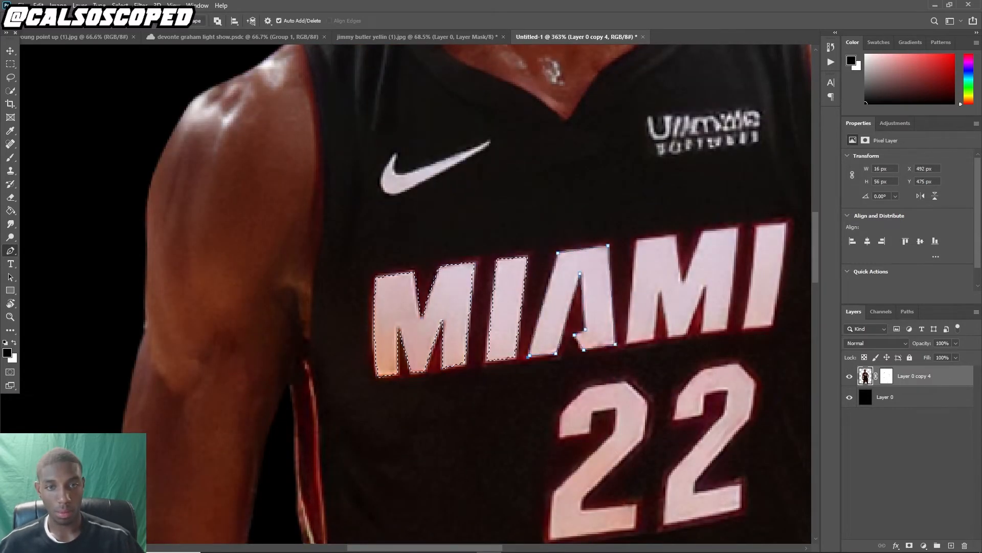
With the jersey lettering, numbers, collar and trim selected, add a new blank layer above the player layer
right_click(620, 338)
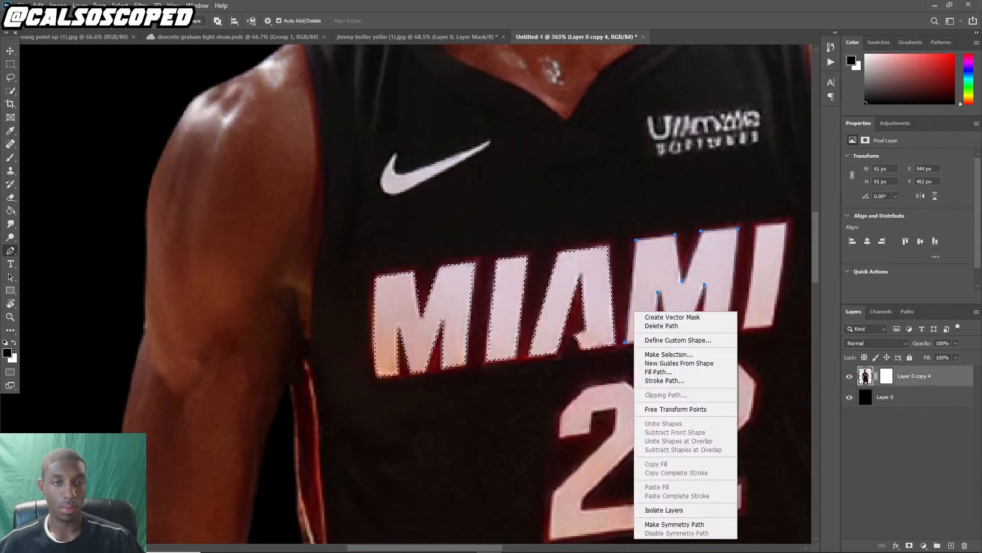
right_click(649, 149)
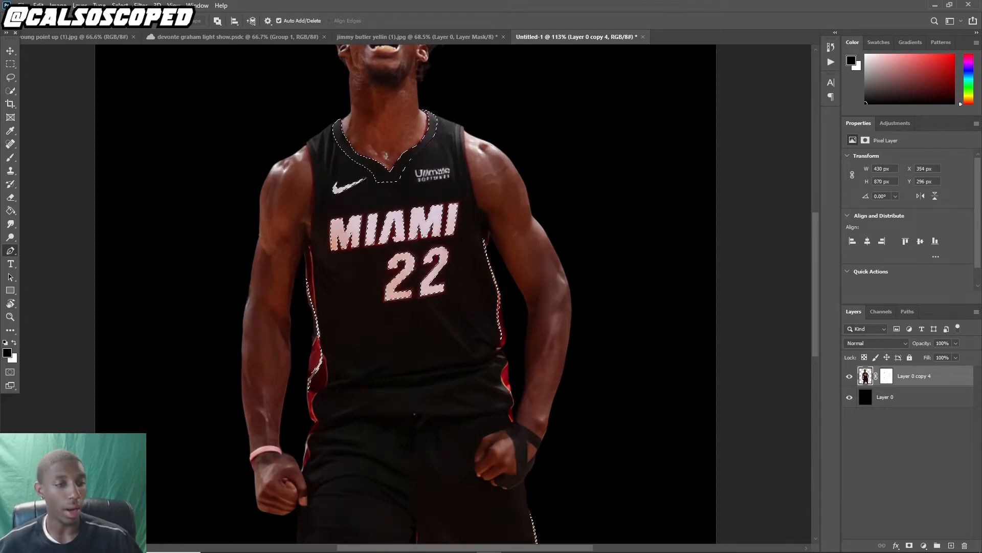
key(ctrl+shift+alt+n)
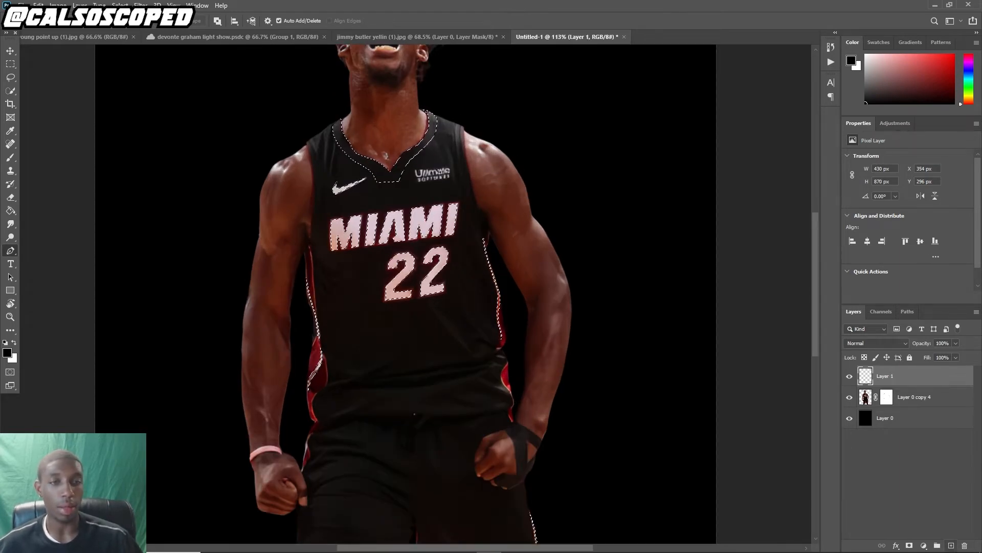
right_click(374, 167)
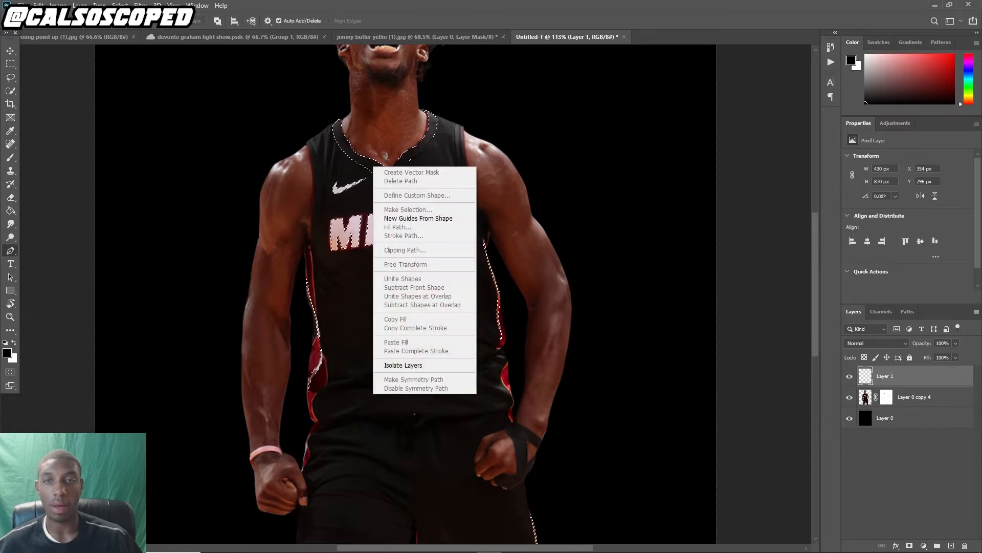
key(Escape)
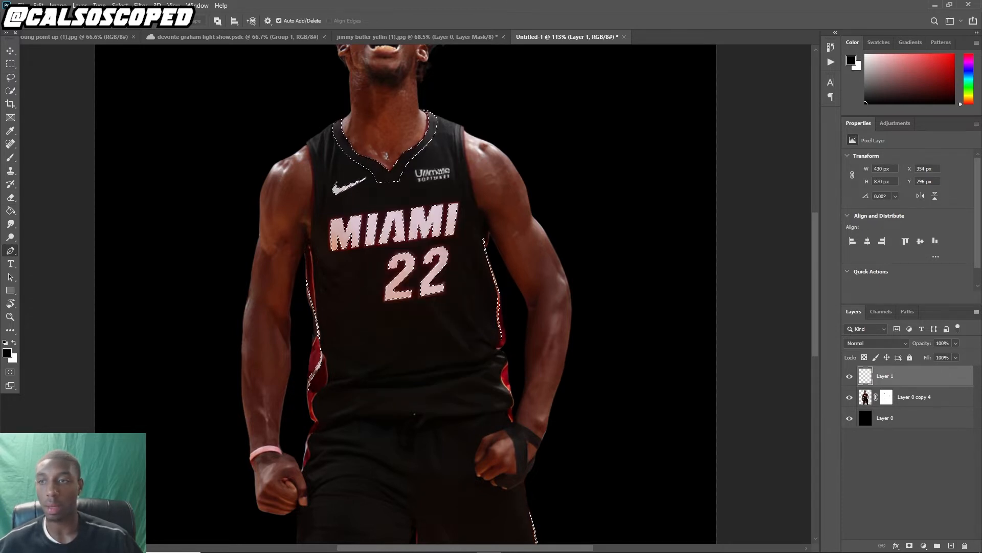
Switch the foreground colour to white and fill the selection with white on the new layer using the Paint Bucket
key(x)
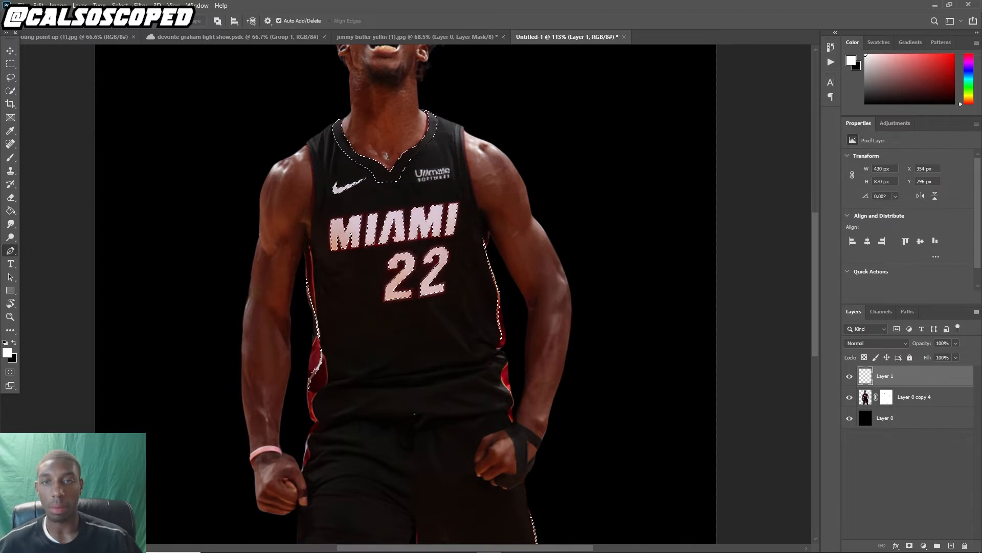
key(g)
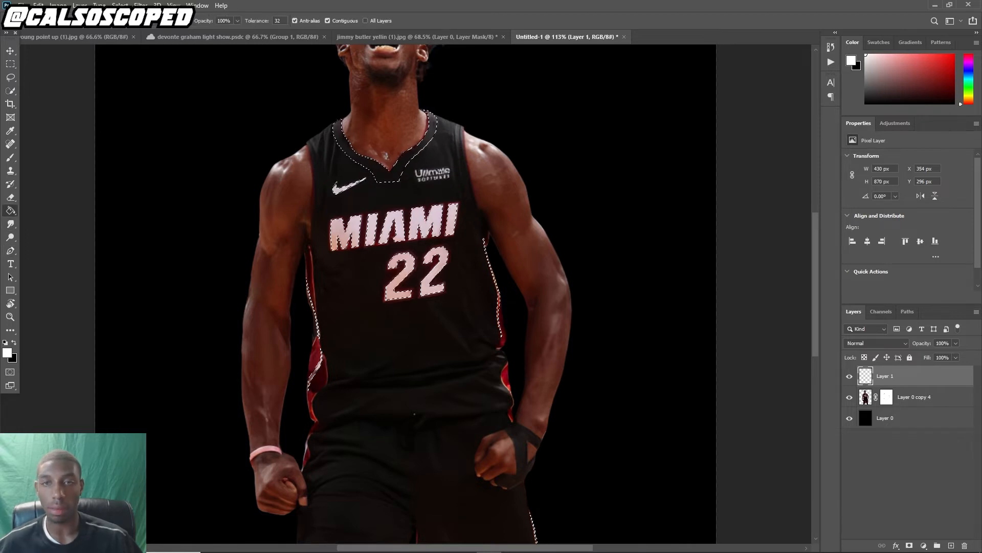
key(ctrl+0)
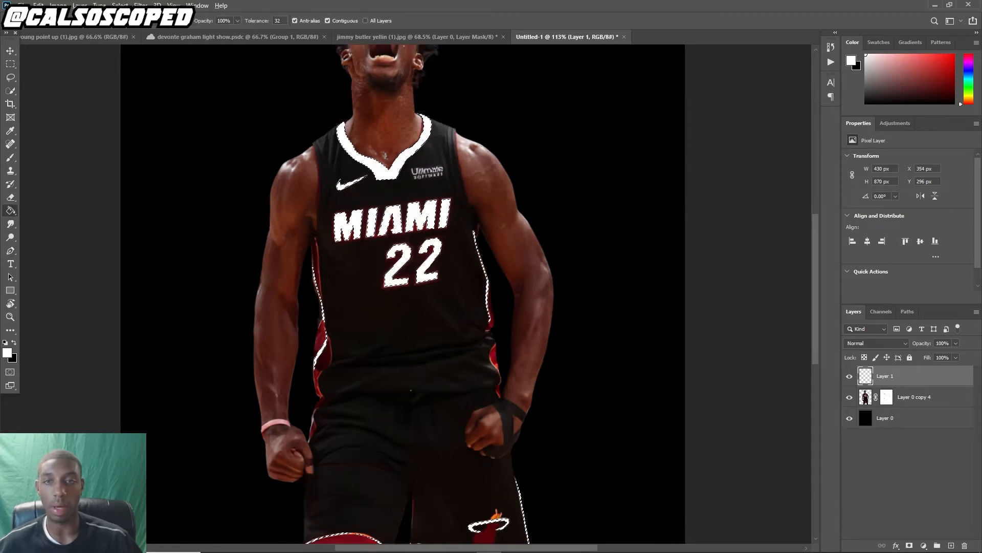
scroll(345, 84, up, 4)
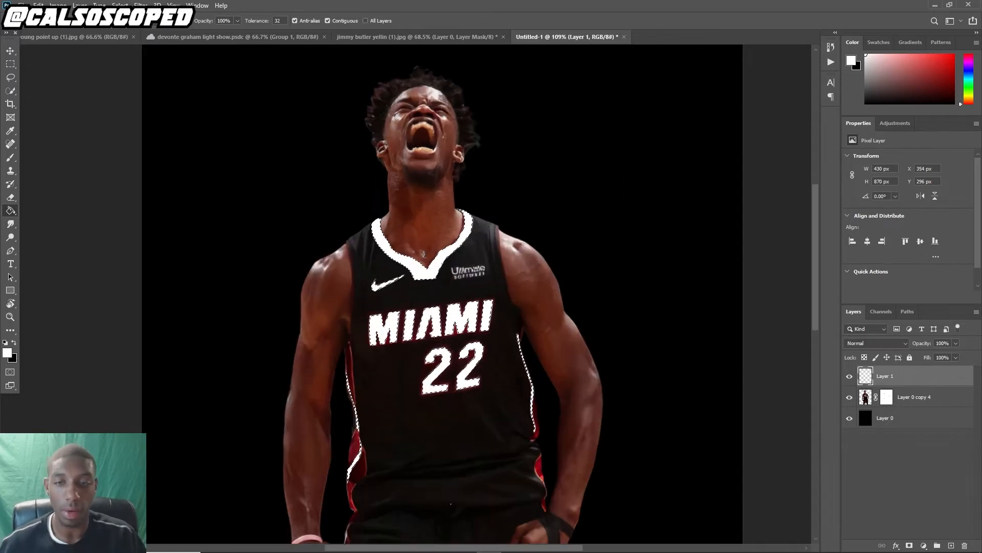
key(ctrl+0)
scroll(398, 150, up, 4)
scroll(396, 139, up, 1)
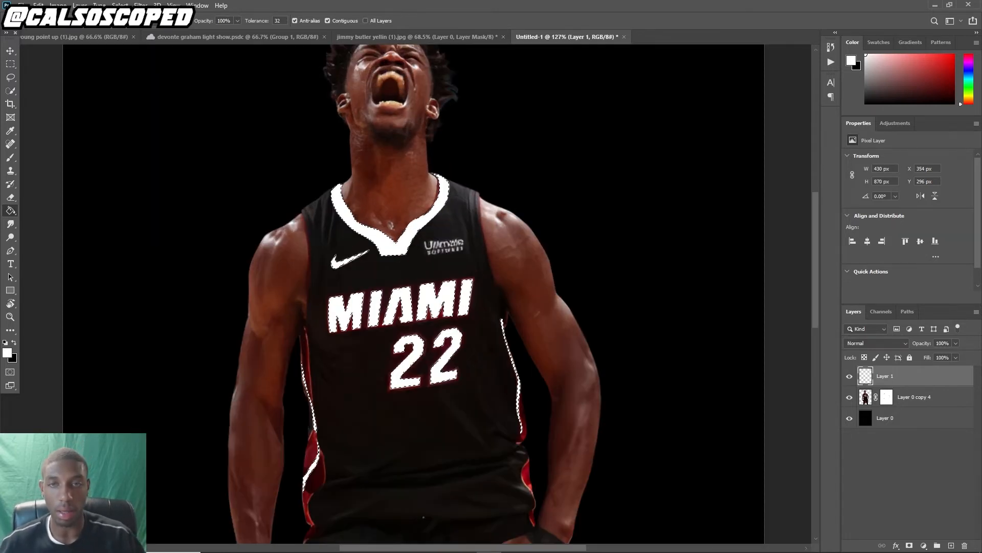
Zoom in and out over the canvas to inspect the white-filled jersey lettering and trim
scroll(396, 129, down, 3)
scroll(364, 411, up, 6)
scroll(364, 410, down, 2)
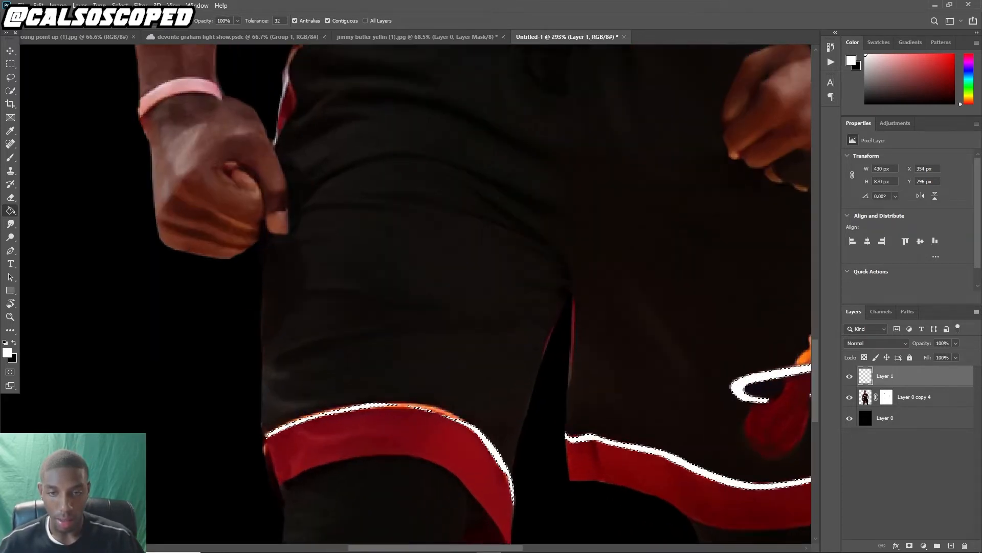
scroll(364, 411, down, 3)
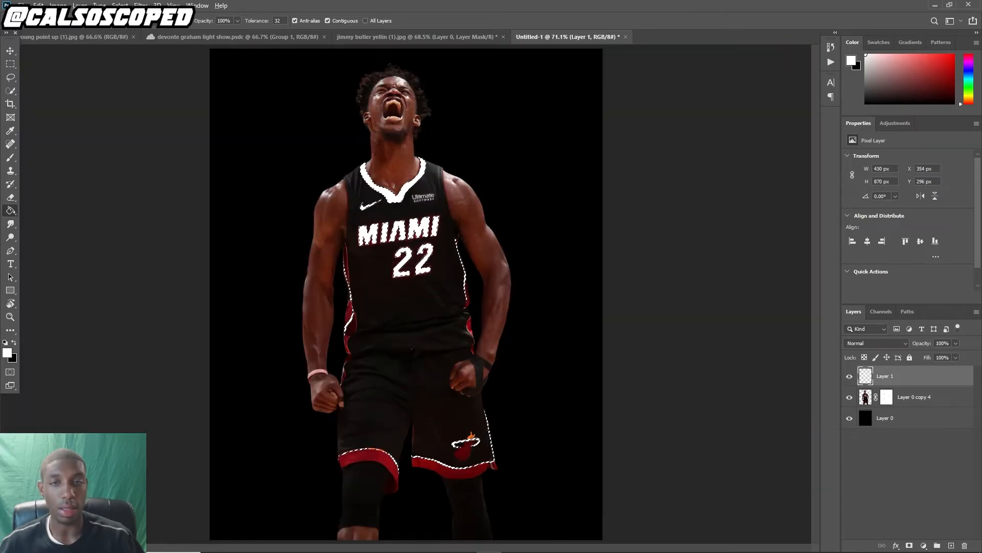
scroll(476, 54, up, 3)
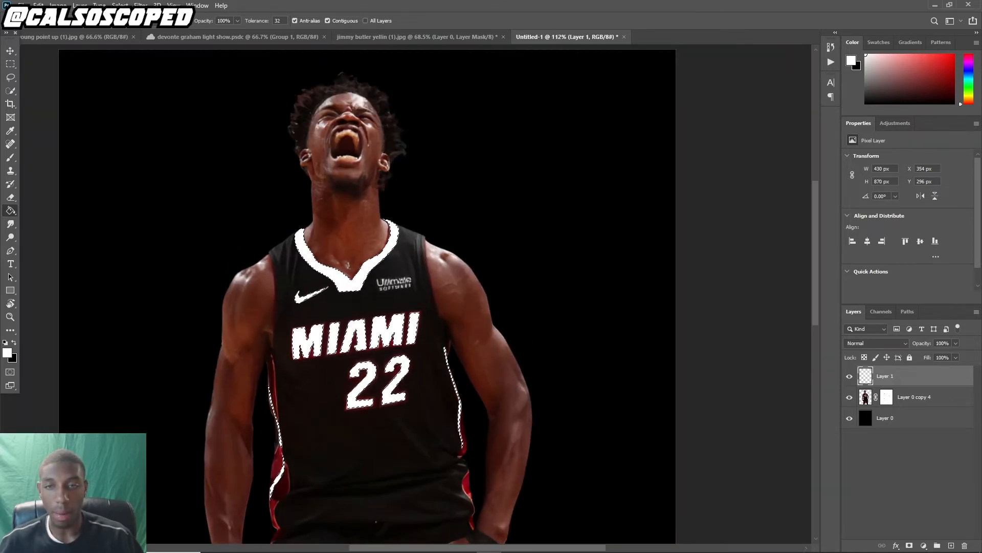
scroll(367, 300, down, 4)
scroll(404, 294, up, 1)
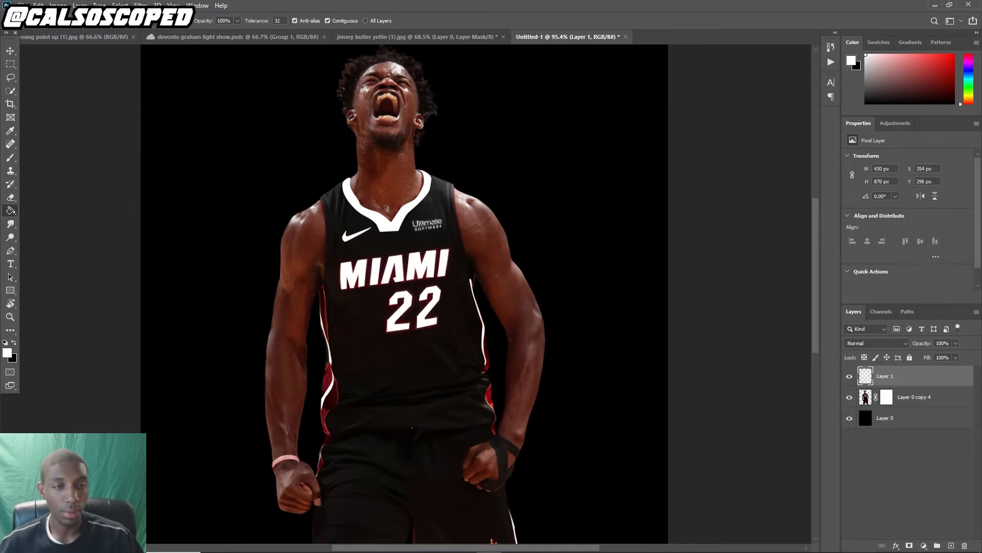
Add a Levels adjustment clipped to the player layer and set its output white level to 67
click(865, 397)
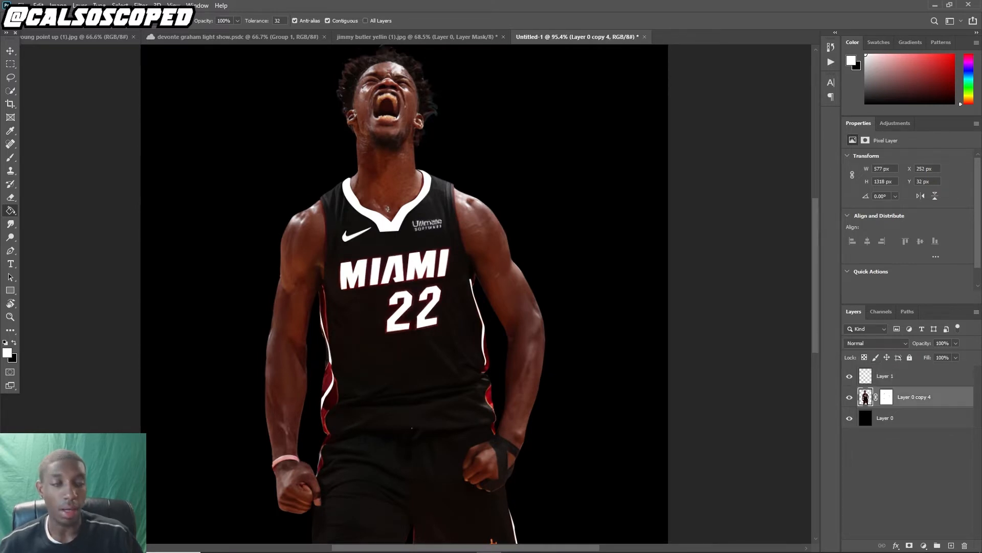
click(924, 546)
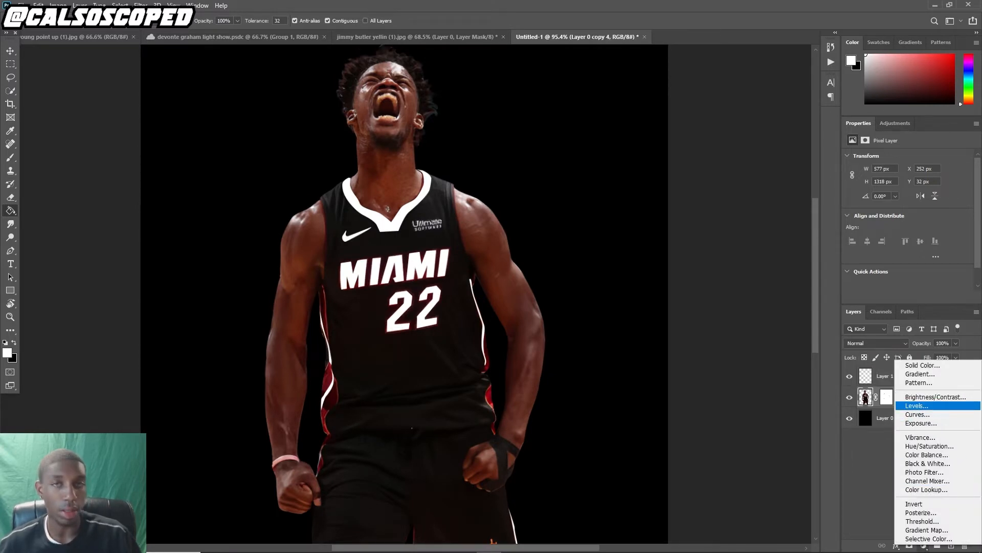
click(917, 405)
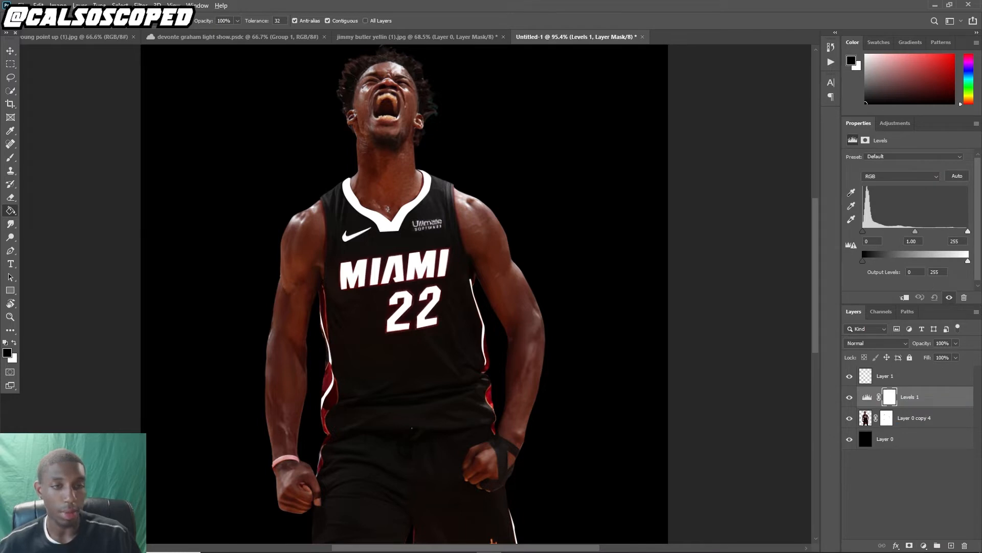
click(904, 297)
drag(915, 232, 913, 232)
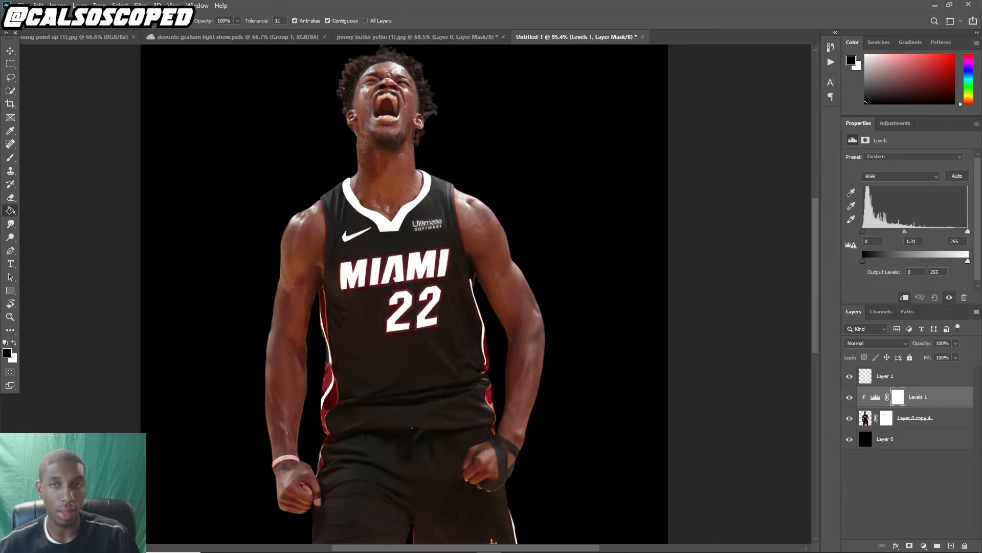
key(ctrl+z)
drag(968, 261, 891, 261)
Switch to the Move tool and select the white fill layer from the canvas
scroll(405, 285, down, 6)
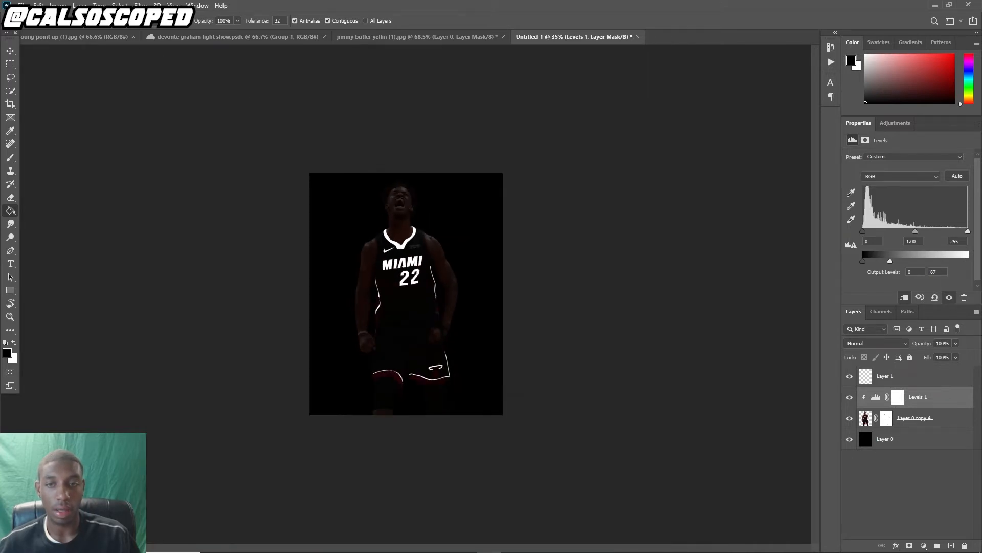
scroll(406, 285, up, 4)
key(v)
scroll(396, 205, up, 3)
click(396, 205)
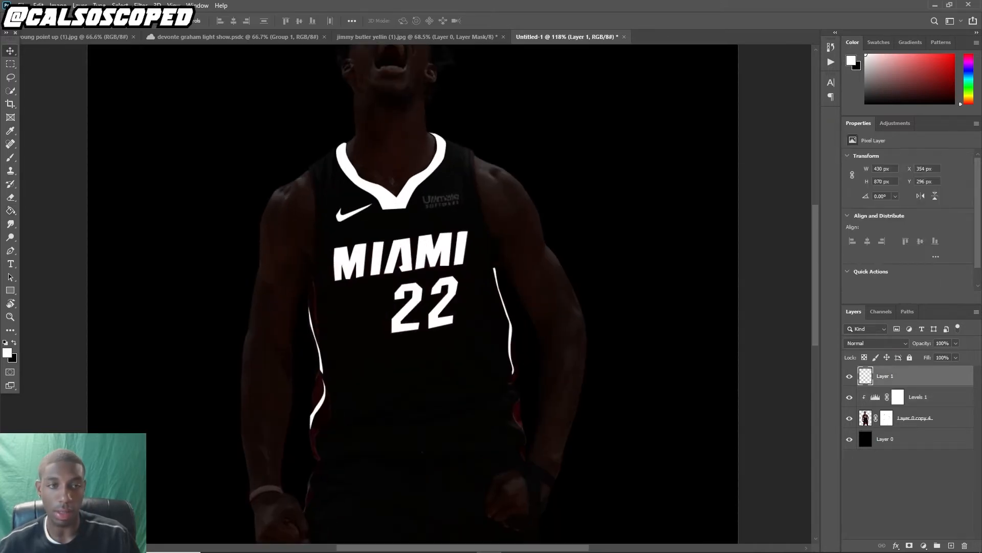
click(896, 545)
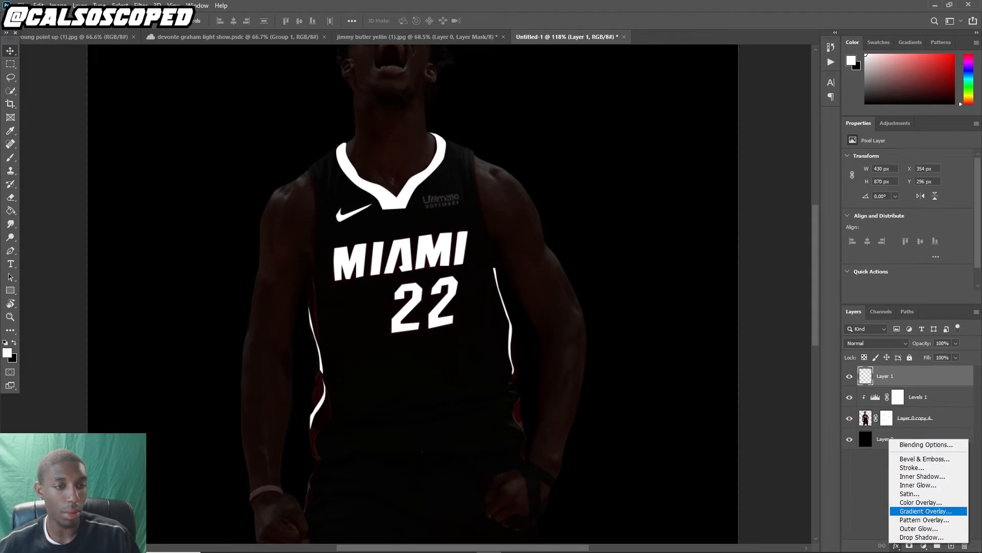
click(919, 528)
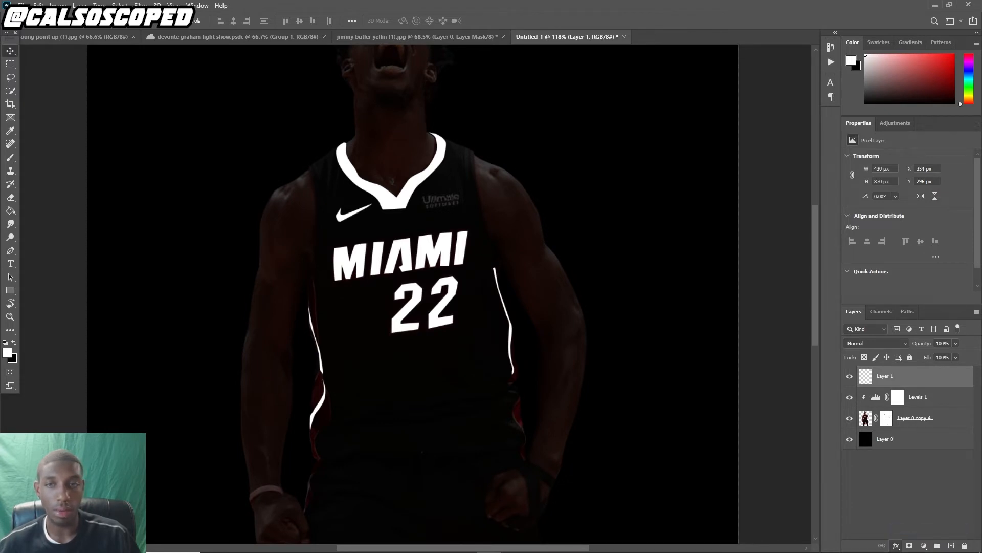
click(746, 269)
click(686, 151)
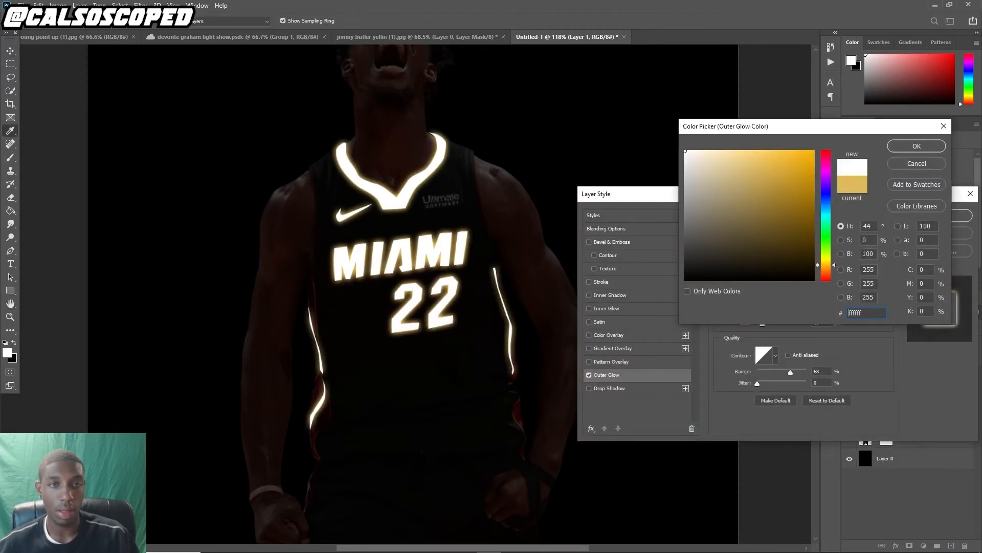
key(Return)
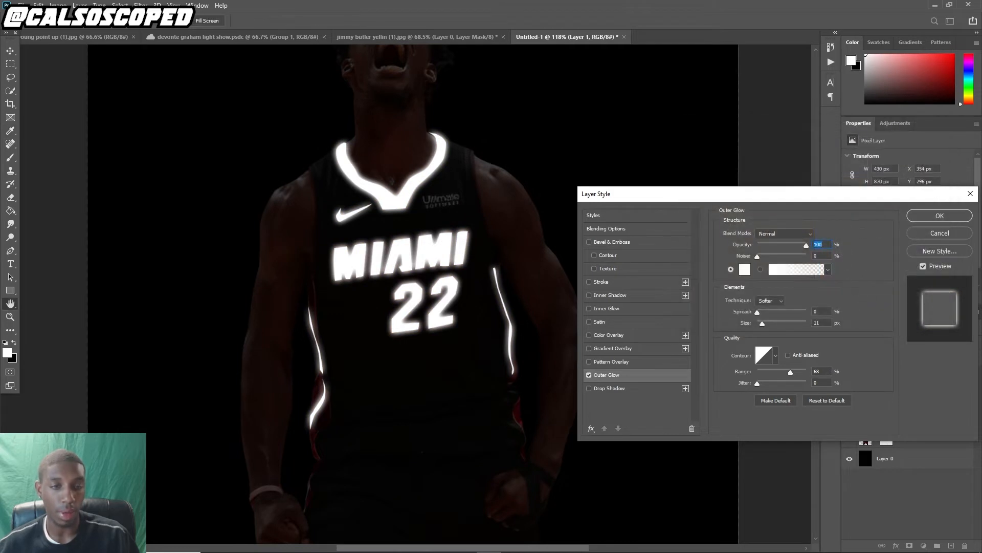
mouse_move(791, 373)
mouse_down()
mouse_move(779, 373)
mouse_move(802, 373)
mouse_up()
mouse_move(763, 323)
mouse_down()
mouse_move(771, 323)
mouse_move(762, 323)
mouse_up()
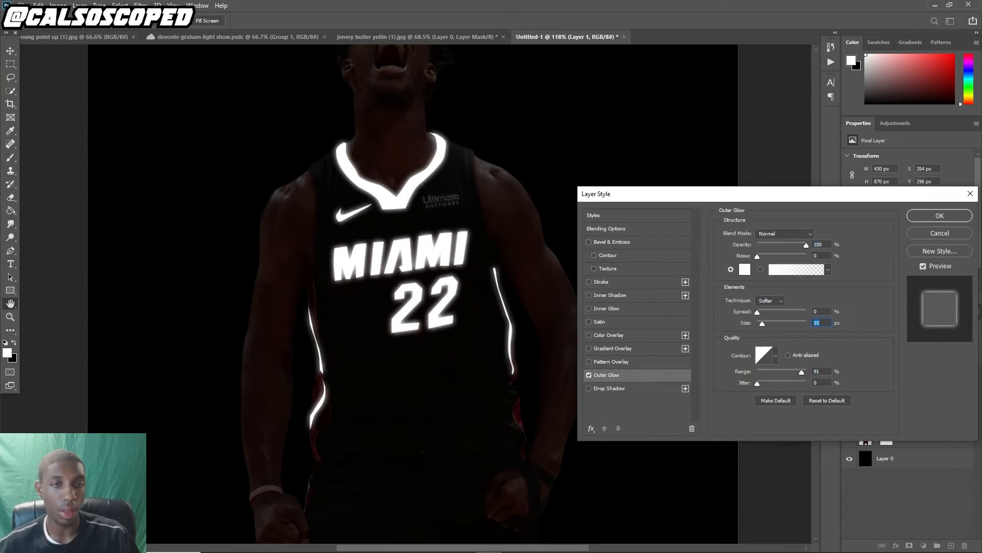
drag(802, 372, 797, 372)
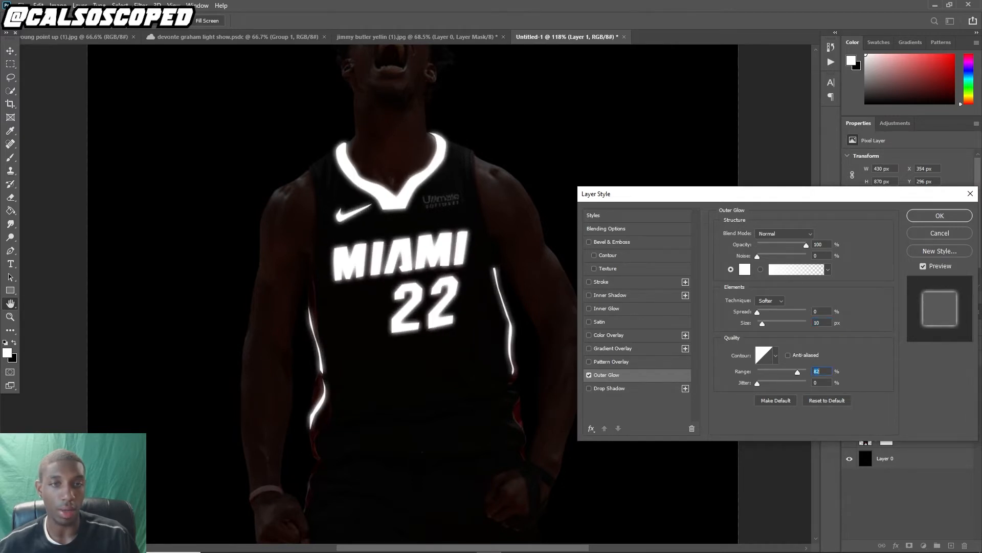
click(606, 229)
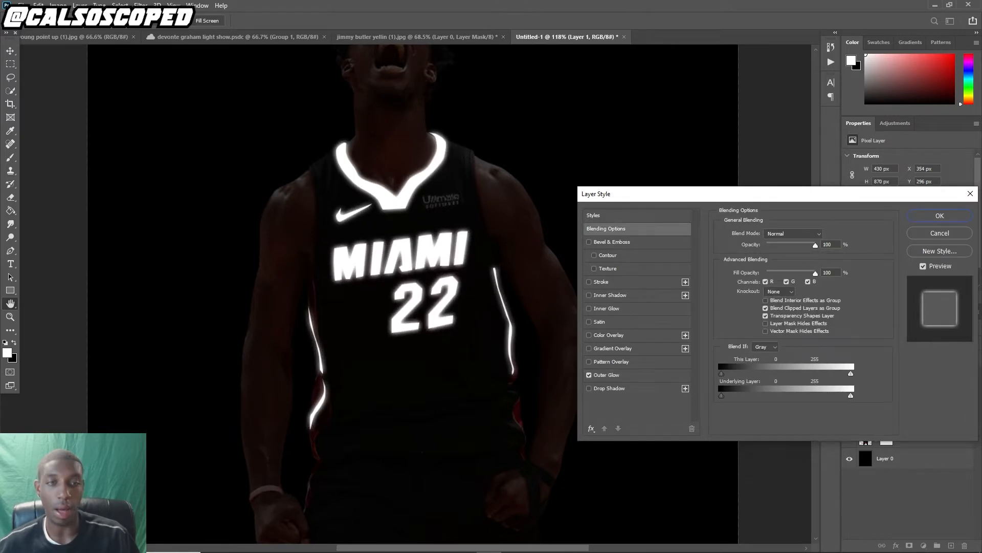
drag(851, 395, 747, 395)
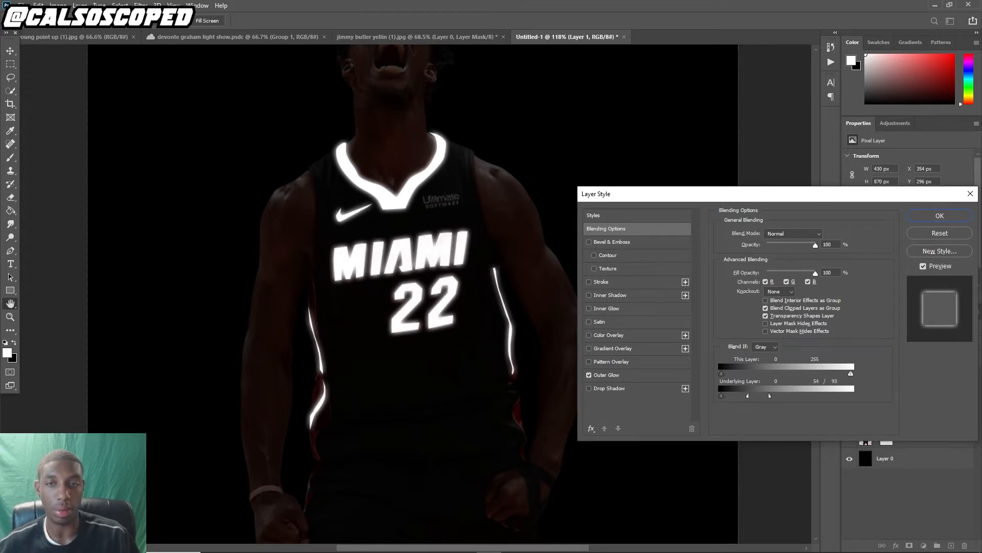
key(Escape)
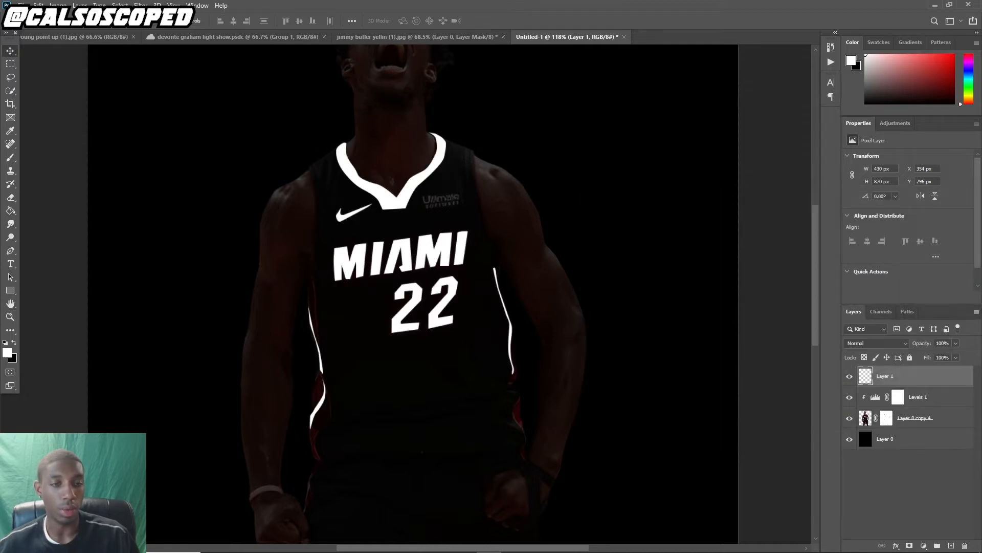
Add an Outer Glow to the white fill layer with colour ffffff and range about 96%
click(896, 545)
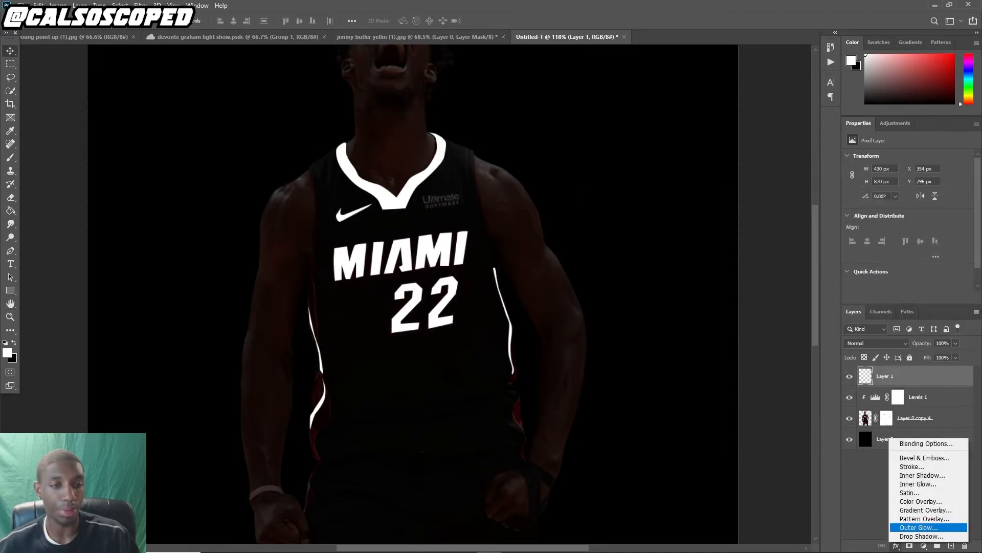
click(919, 527)
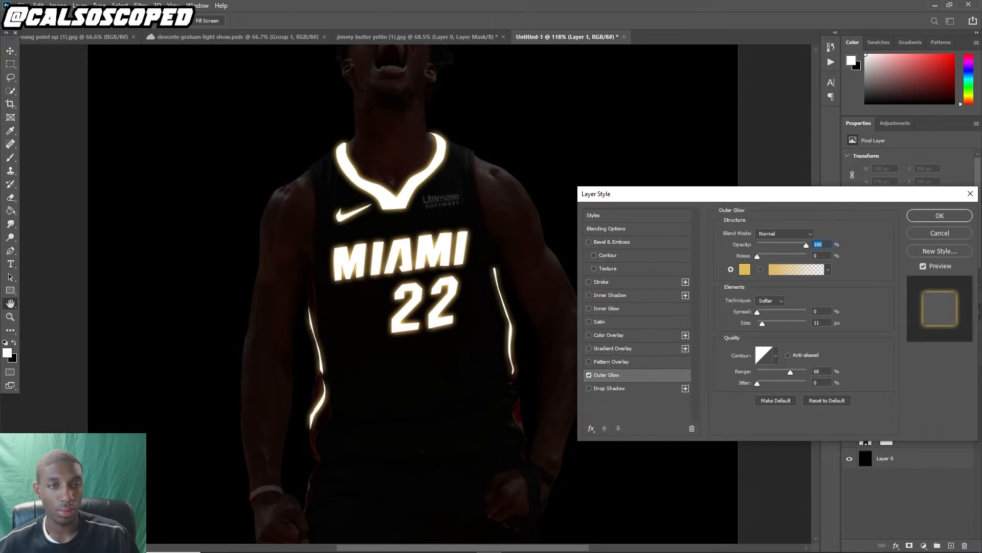
click(745, 269)
text(ffffff)
key(Return)
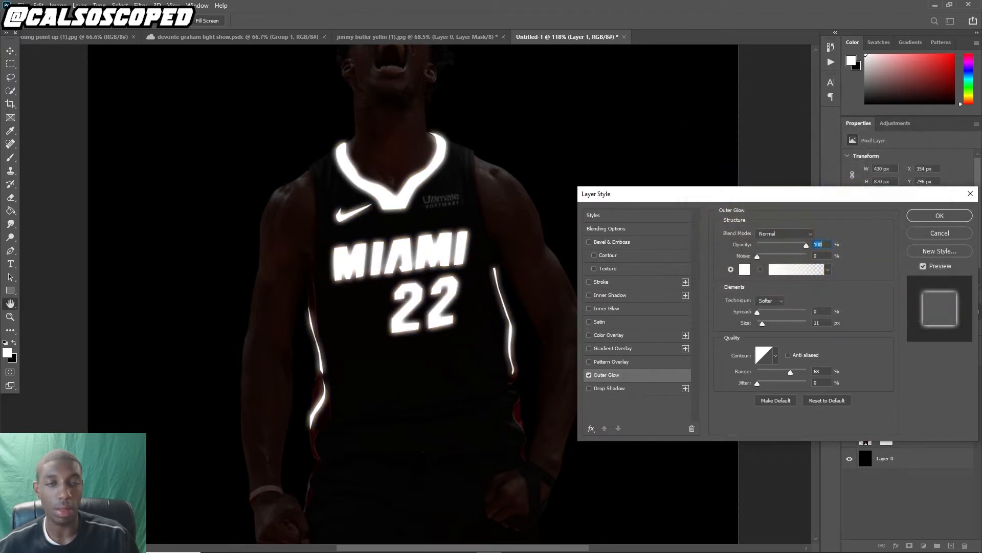
mouse_move(790, 372)
mouse_down()
mouse_move(776, 372)
mouse_move(805, 372)
mouse_up()
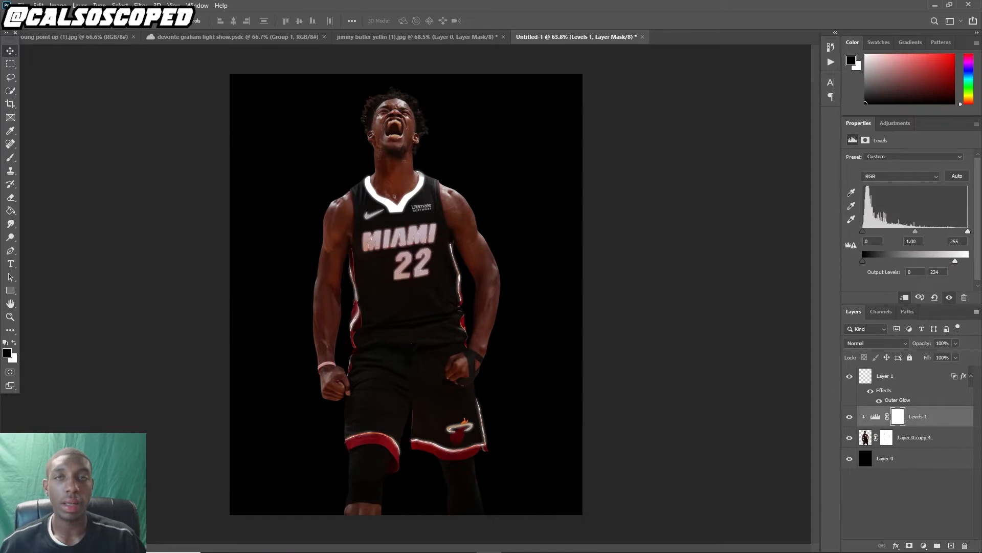
scroll(377, 256, up, 2)
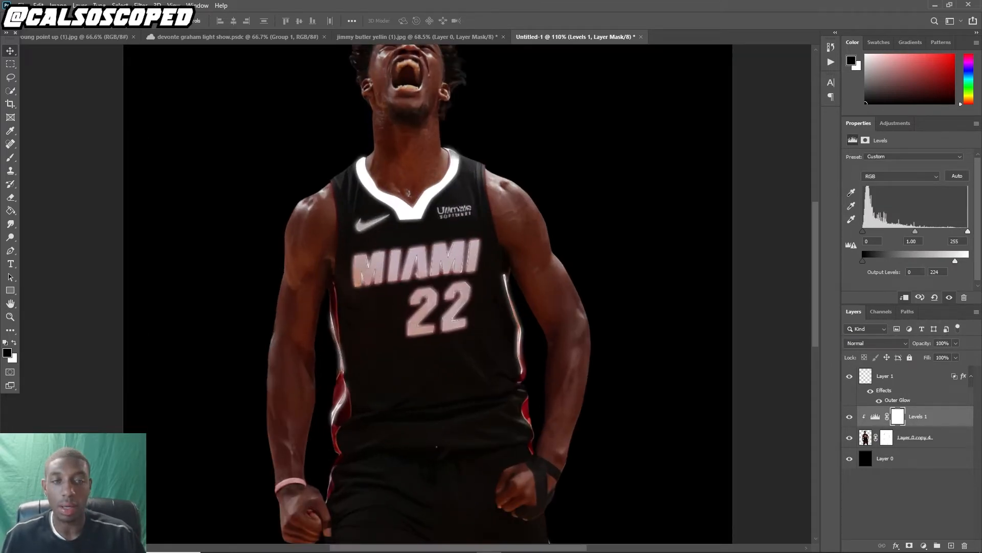
Duplicate the player layer and convert the lower copy into a smart object
scroll(315, 342, down, 2)
click(865, 438)
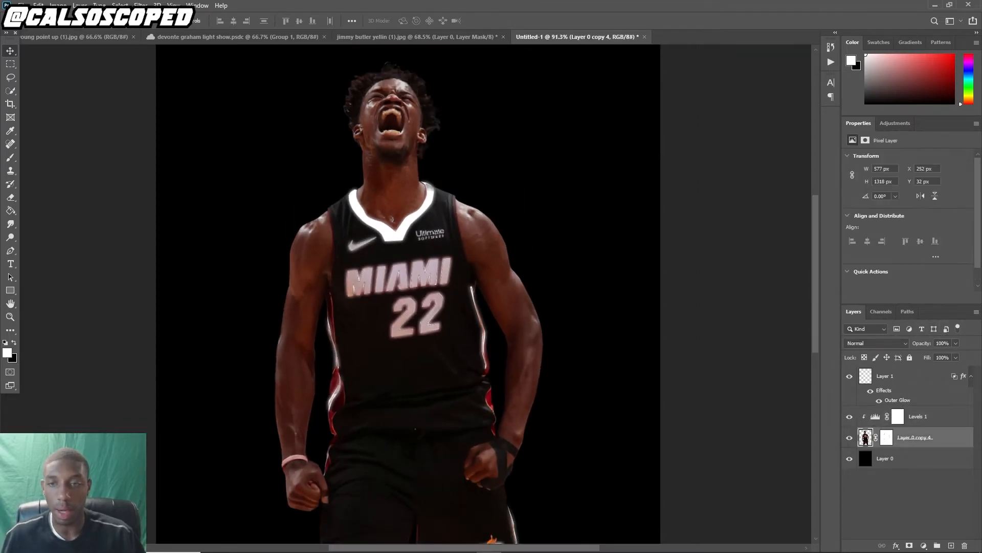
key(ctrl+j)
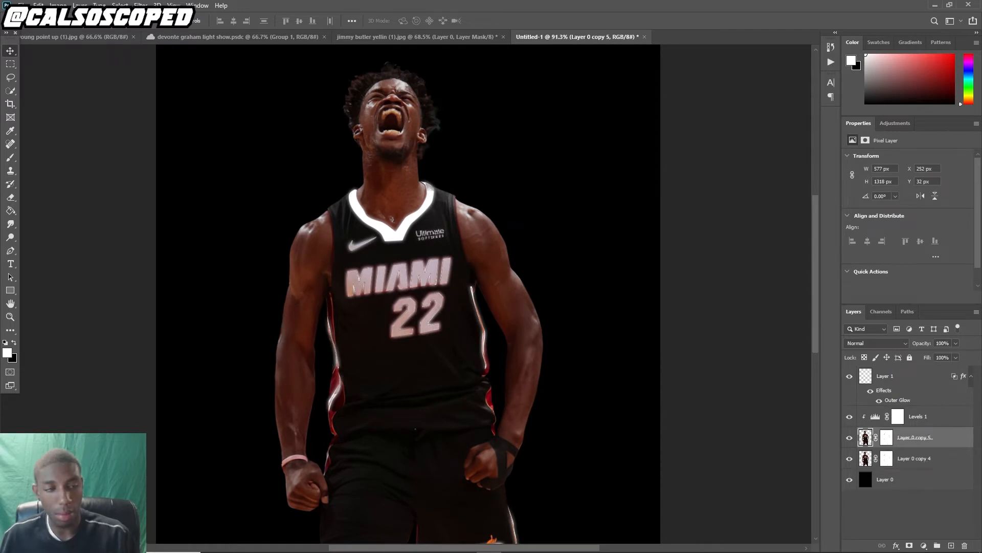
right_click(914, 457)
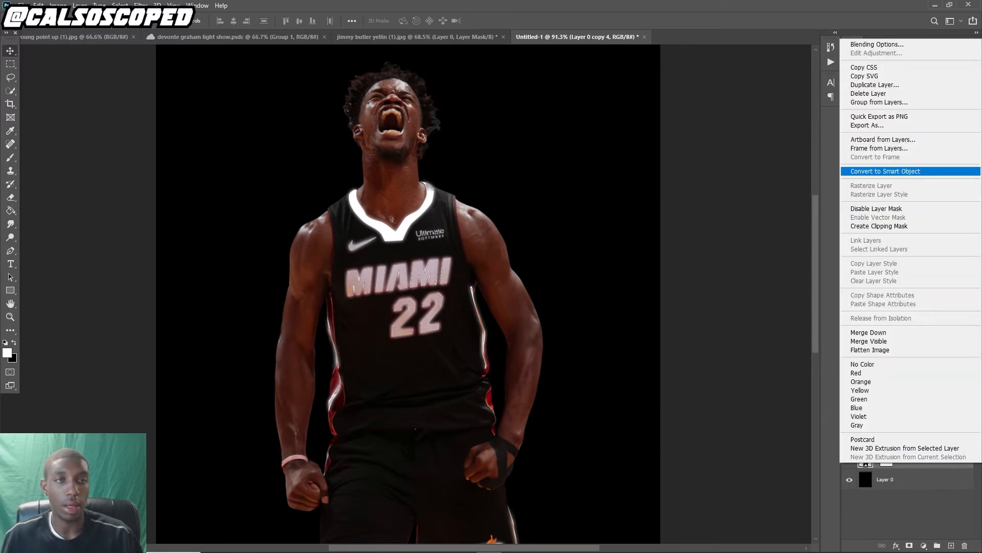
click(880, 171)
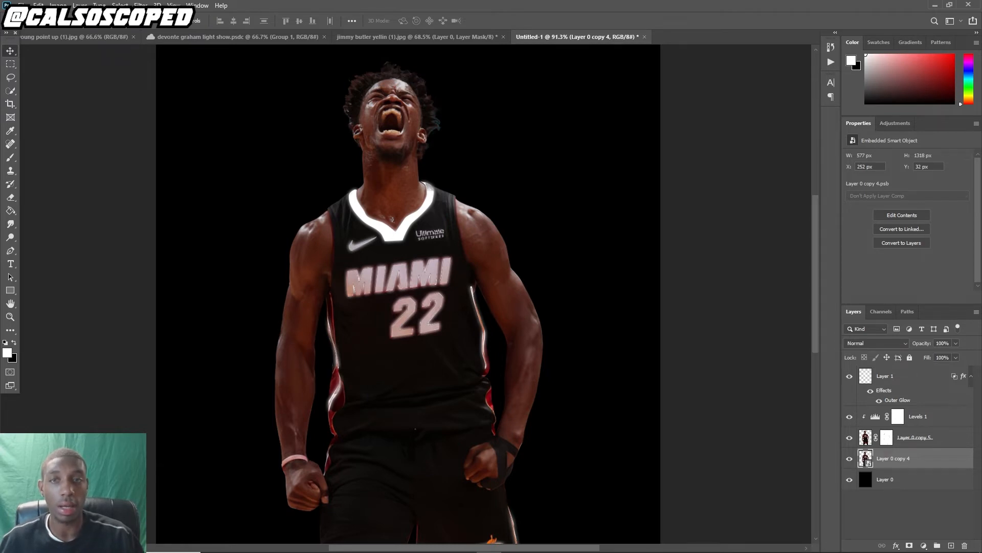
Select the Pen tool and rename the lower player smart object layer as skin
scroll(384, 79, up, 5)
scroll(384, 80, down, 3)
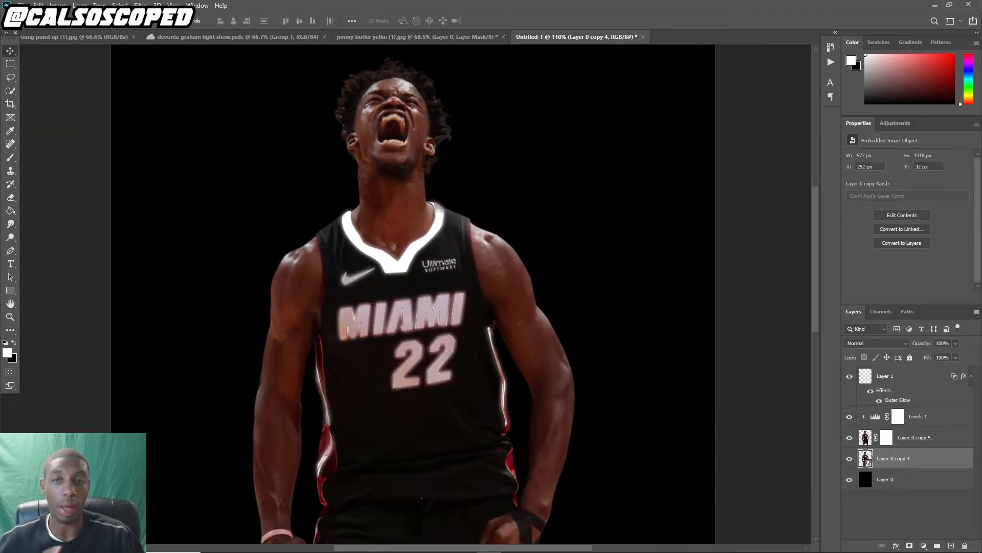
click(10, 251)
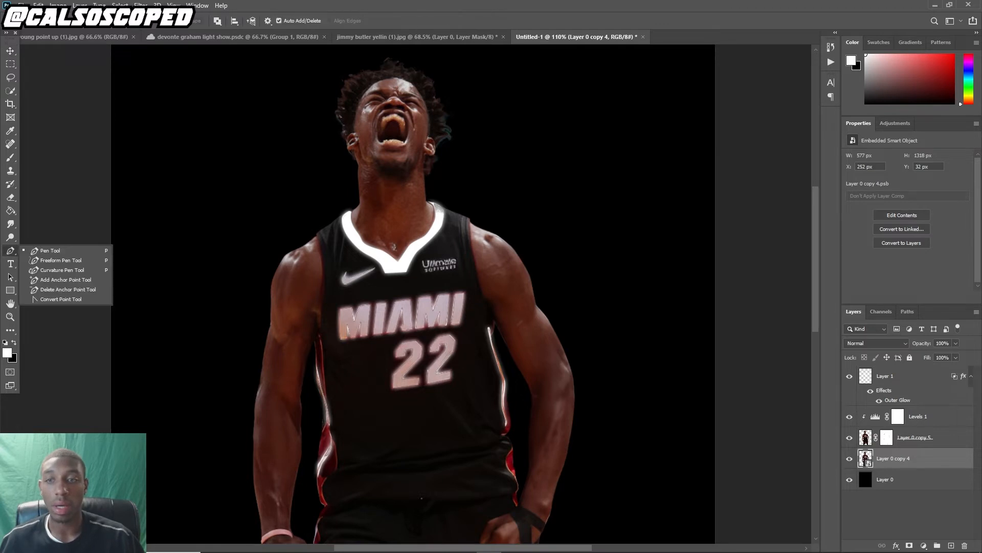
scroll(275, 295, down, 3)
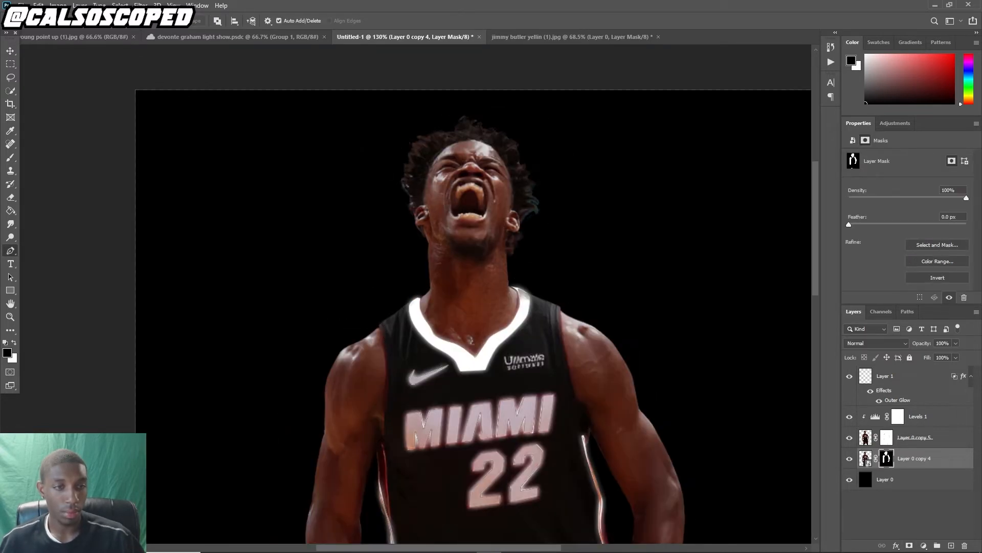
click(916, 437)
double_click(935, 458)
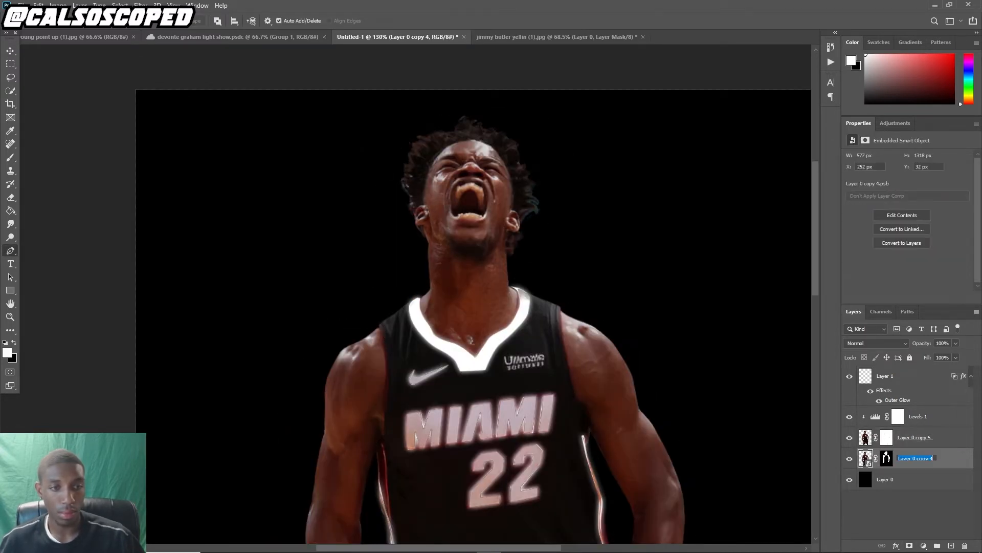
text(skin)
key(Return)
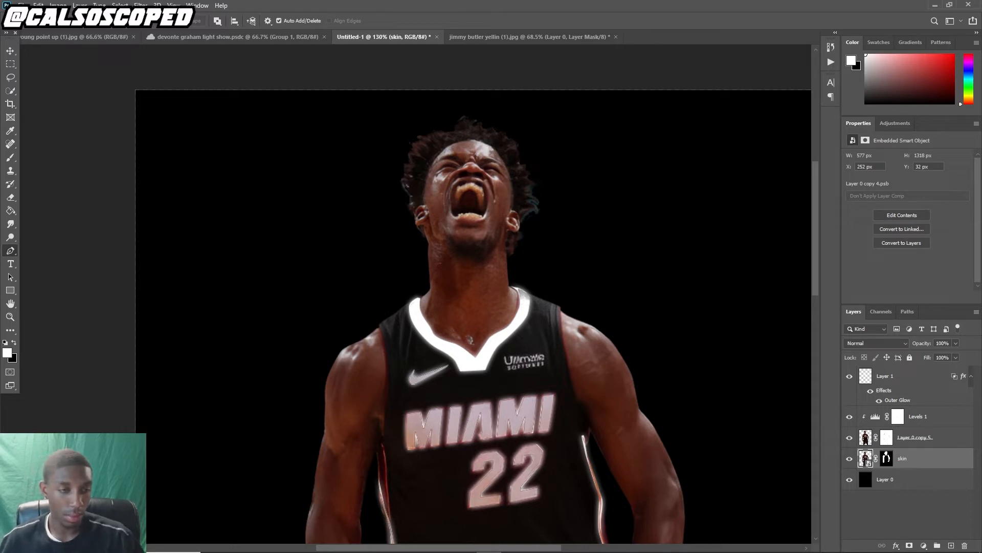
Toggle the background and upper player layers' visibility to inspect the skin layer on its own
click(849, 480)
click(850, 437)
click(849, 438)
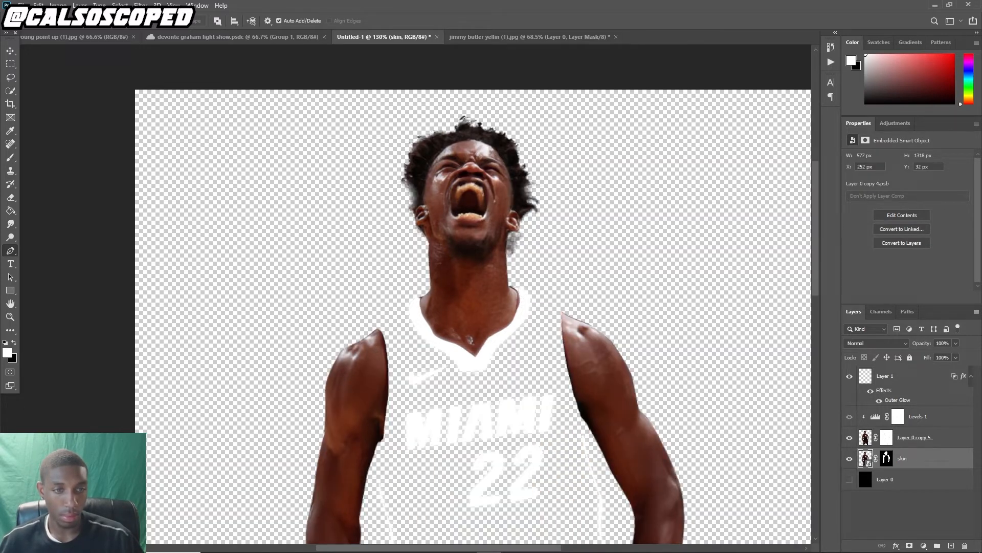
click(849, 479)
scroll(299, 327, down, 9)
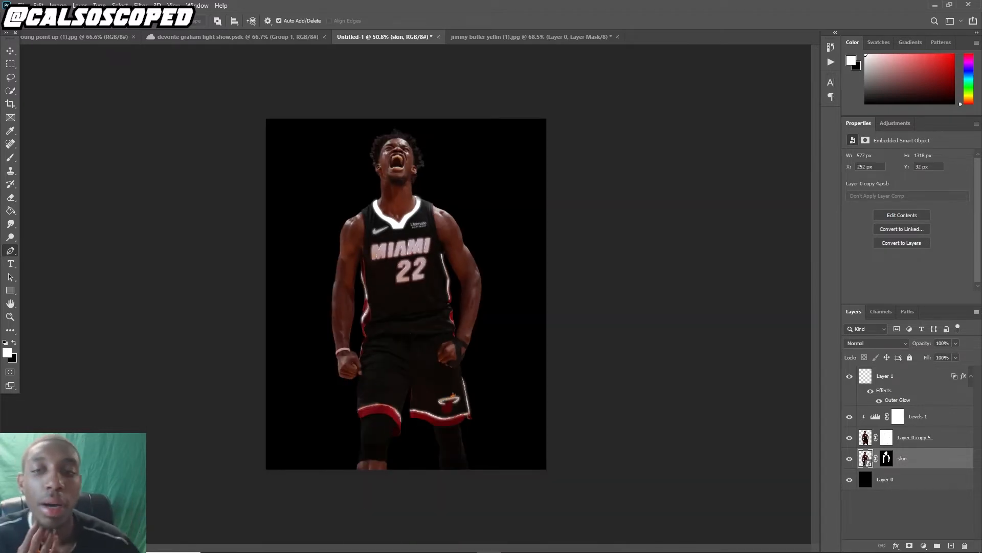
Darken the player by setting the Levels adjustment's output white level to 40
scroll(409, 269, up, 3)
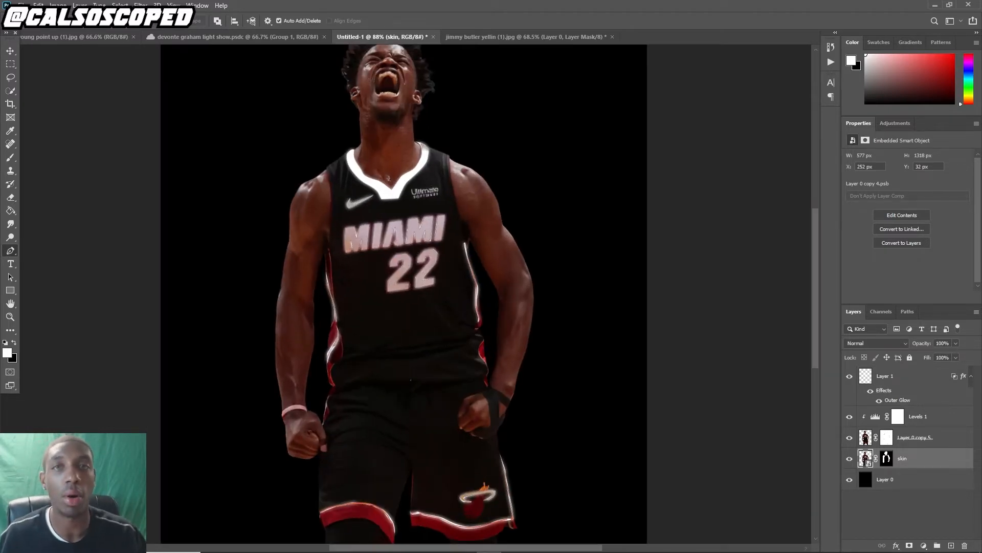
key(v)
scroll(404, 292, down, 2)
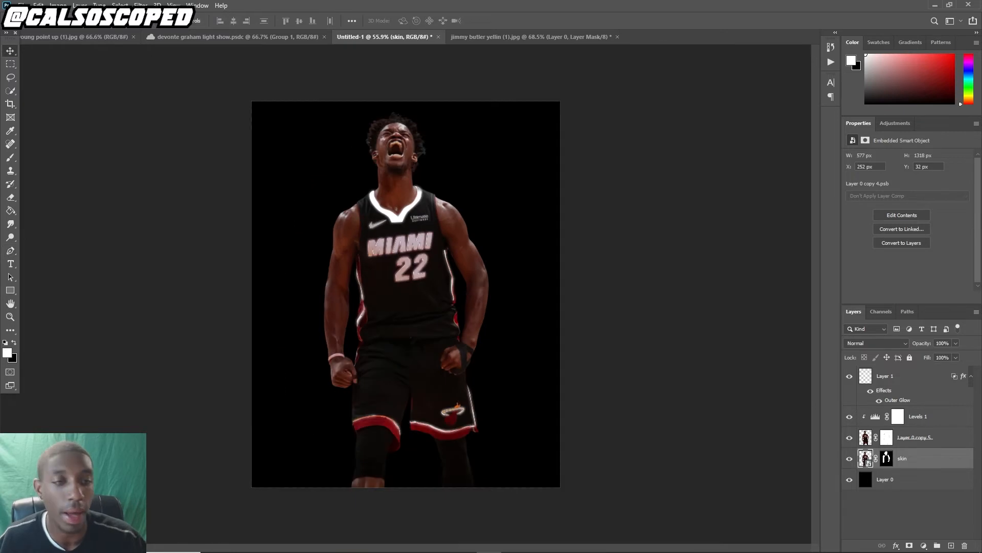
click(924, 416)
drag(957, 261, 879, 261)
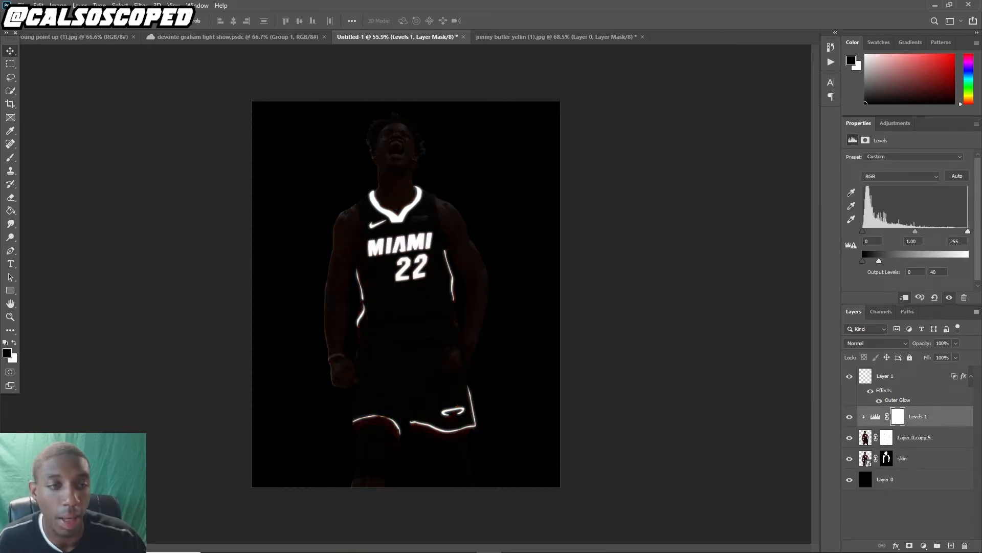
Turn off the visibility of the skin smart object layer beneath the player copy
click(849, 459)
scroll(408, 216, up, 4)
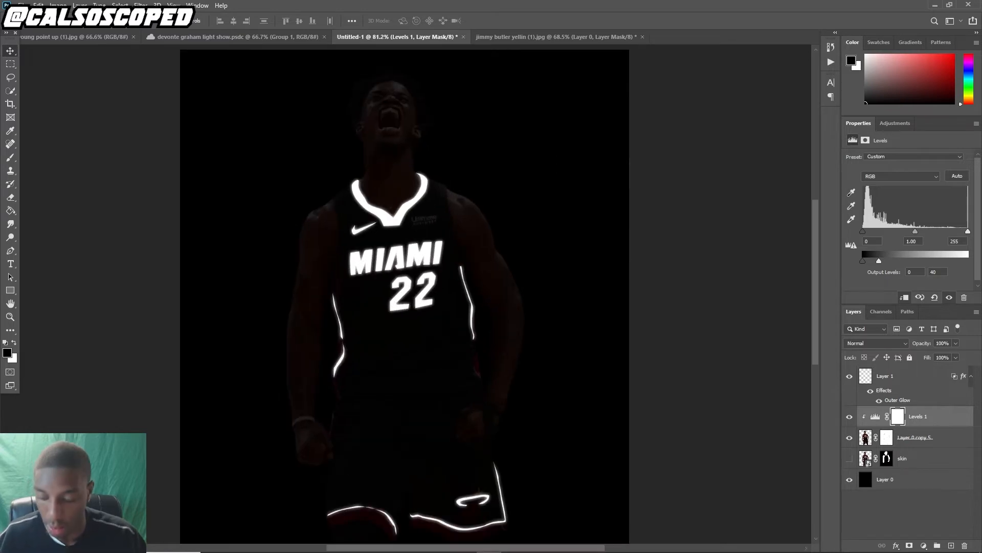
scroll(411, 216, down, 4)
scroll(412, 338, up, 3)
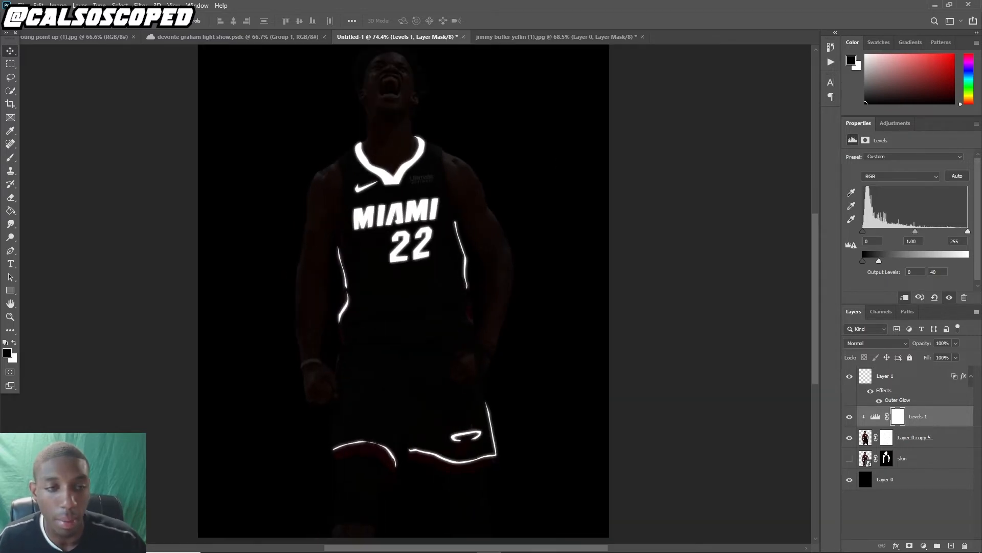
Apply the existing layer mask on the upper player copy layer
click(916, 437)
right_click(916, 438)
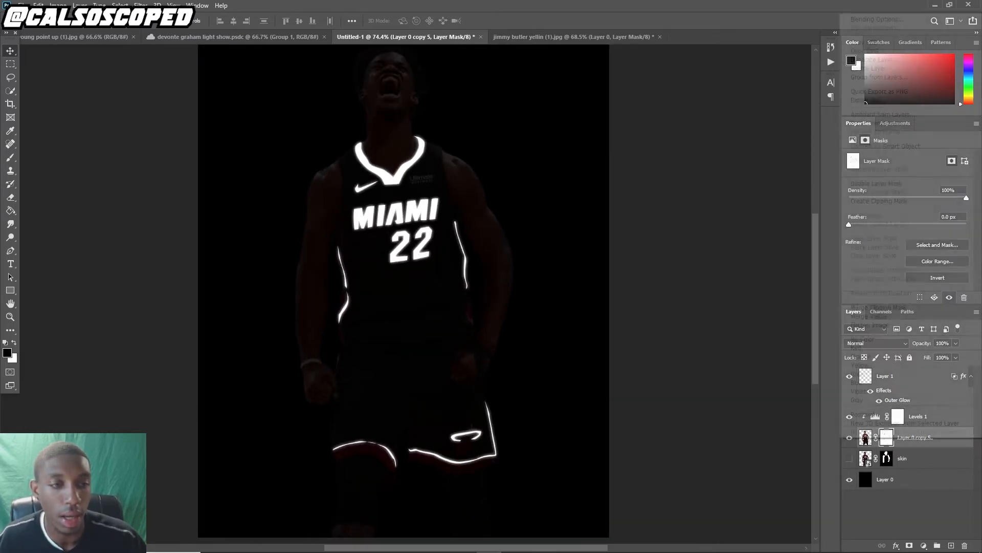
right_click(887, 438)
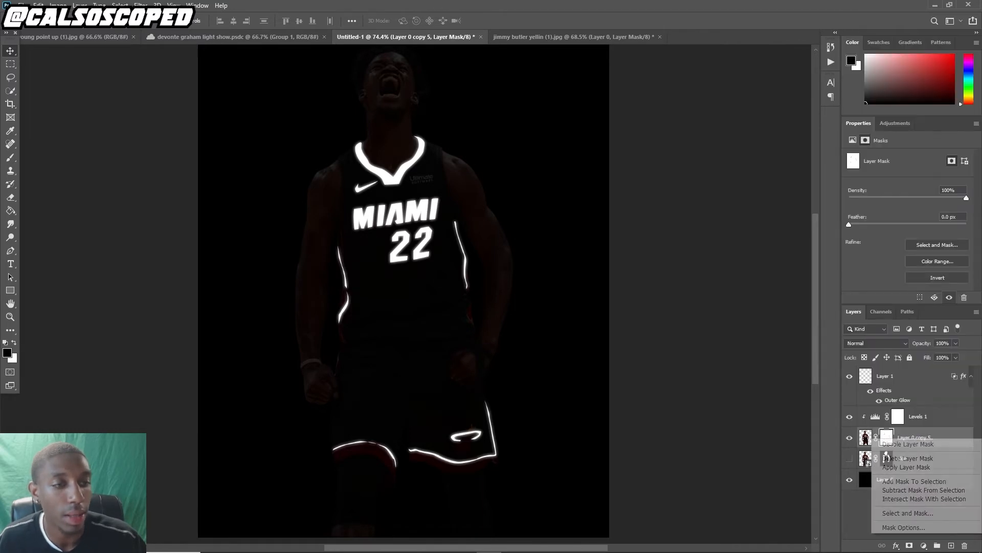
click(906, 467)
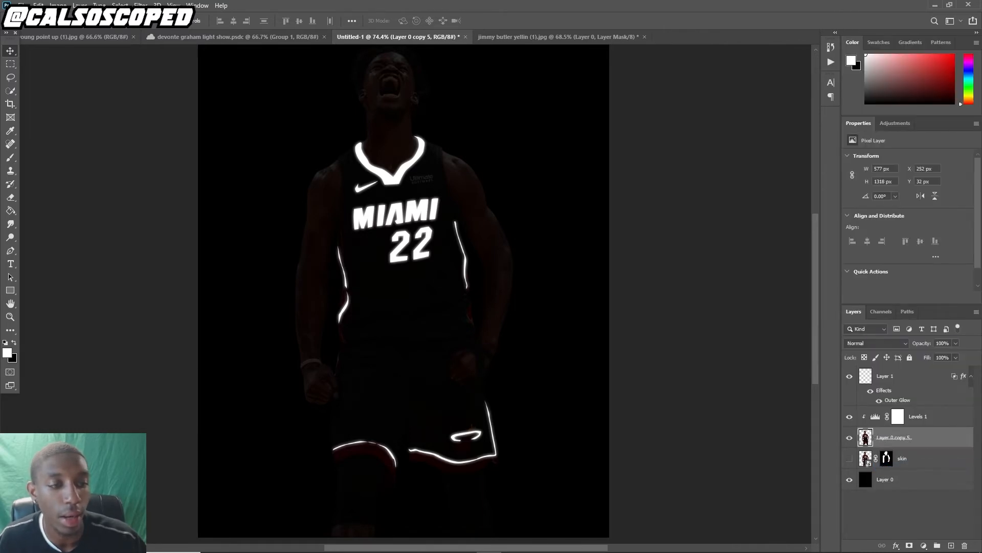
Add a new layer mask to the upper player copy and fade its lower legs with a vertical black gradient
click(910, 546)
click(10, 210)
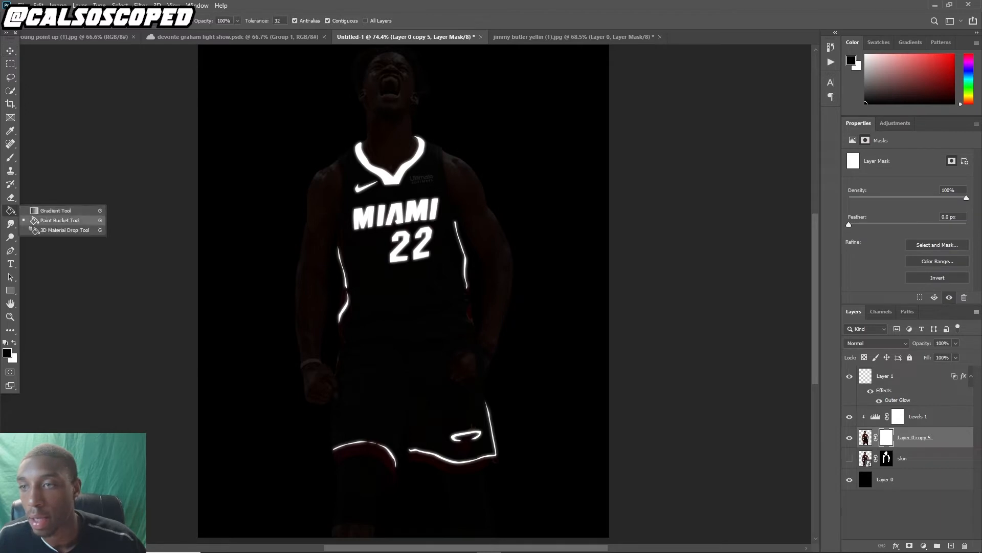
click(55, 210)
drag(405, 508, 404, 440)
key(ctrl+z)
drag(419, 539, 416, 531)
scroll(416, 527, down, 1)
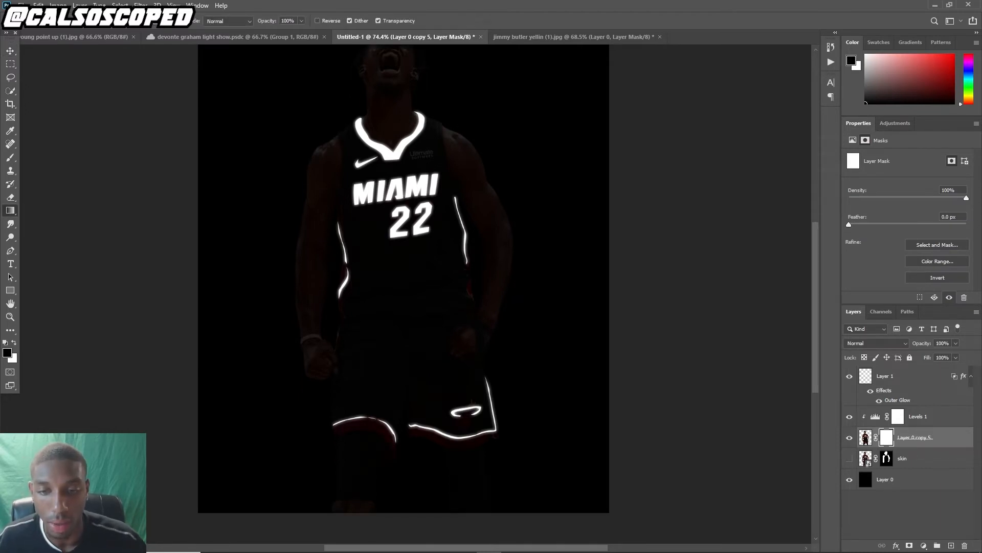
scroll(405, 460, down, 1)
drag(403, 482, 403, 370)
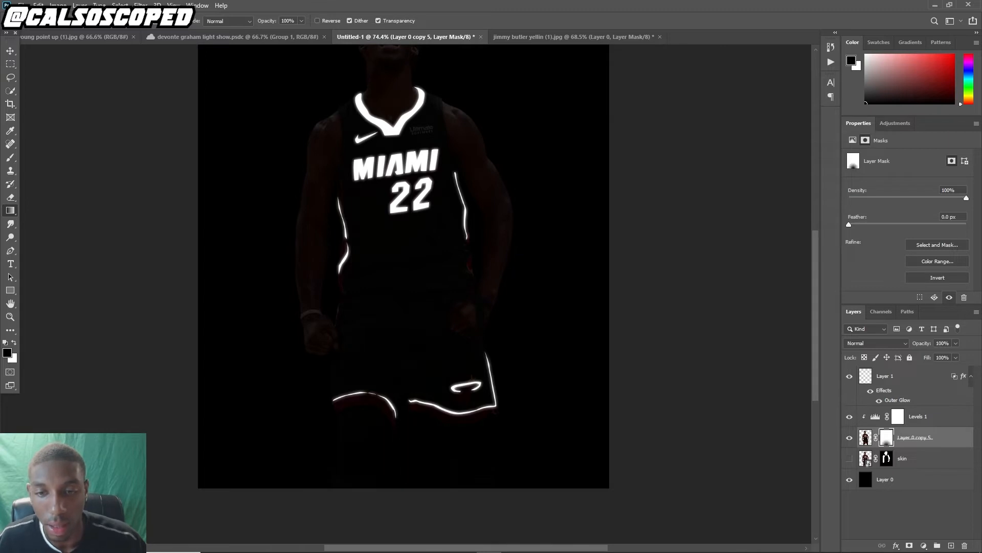
Try brushing the Levels mask to reveal the player's face, chest and left arm
scroll(405, 370, down, 4)
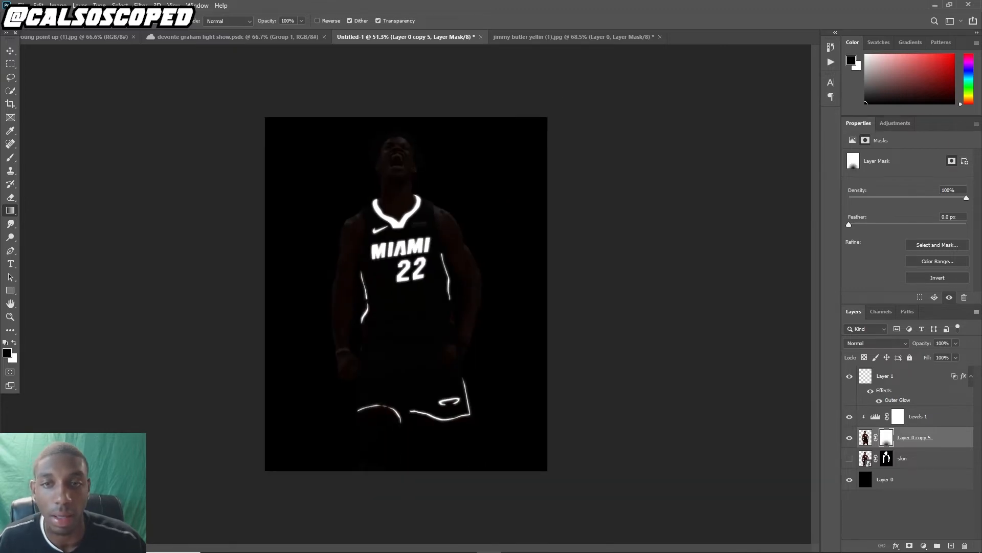
scroll(389, 251, up, 4)
key(v)
scroll(385, 148, up, 7)
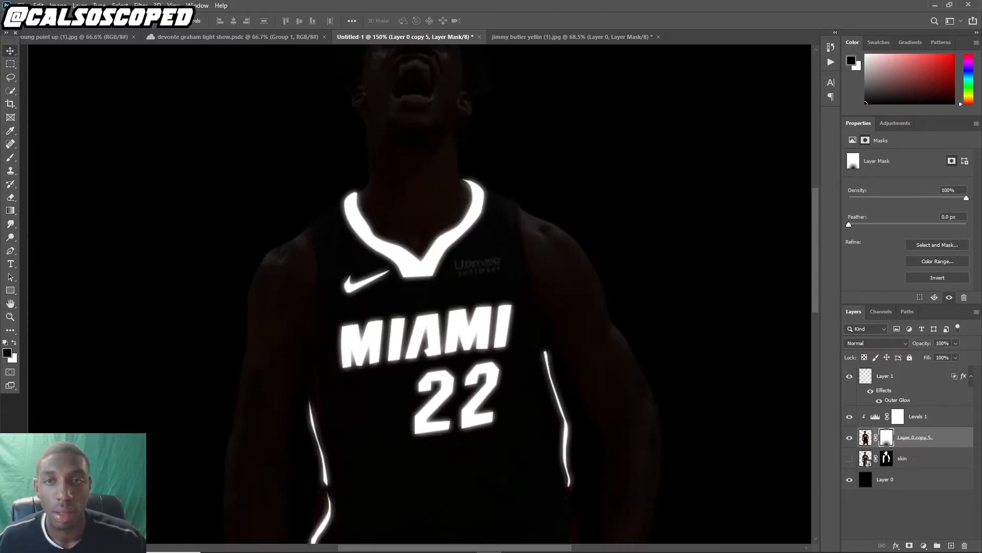
scroll(434, 374, down, 4)
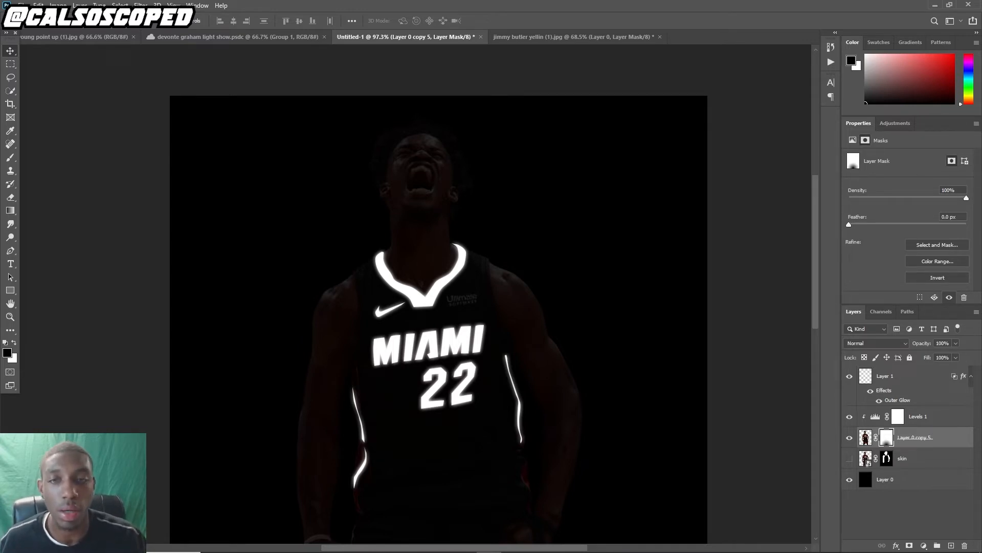
click(919, 417)
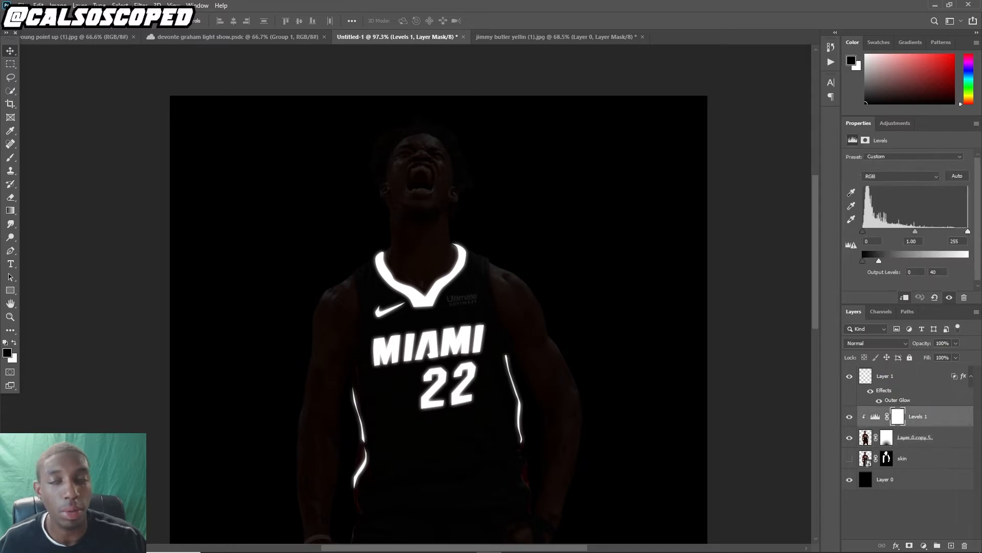
key(b)
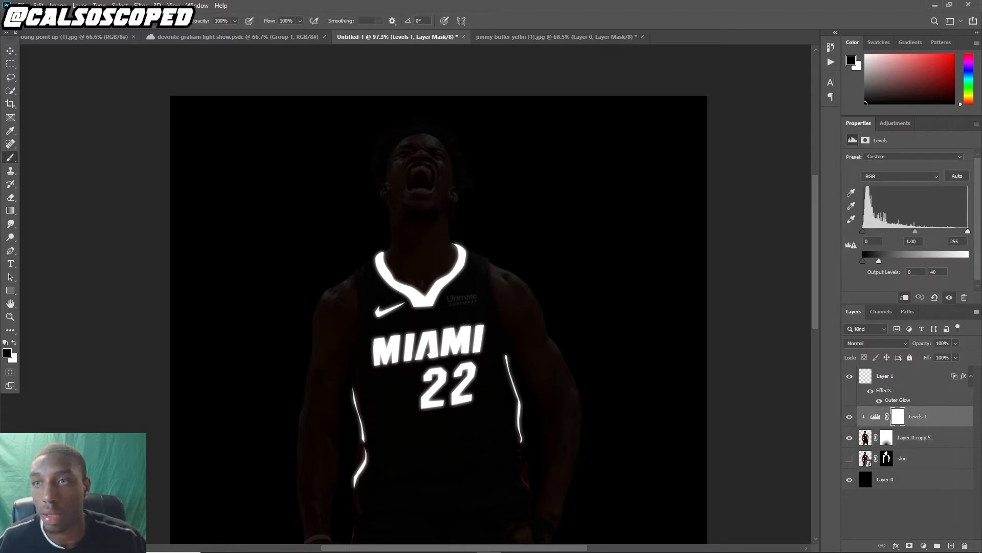
key(F5)
key(F5)
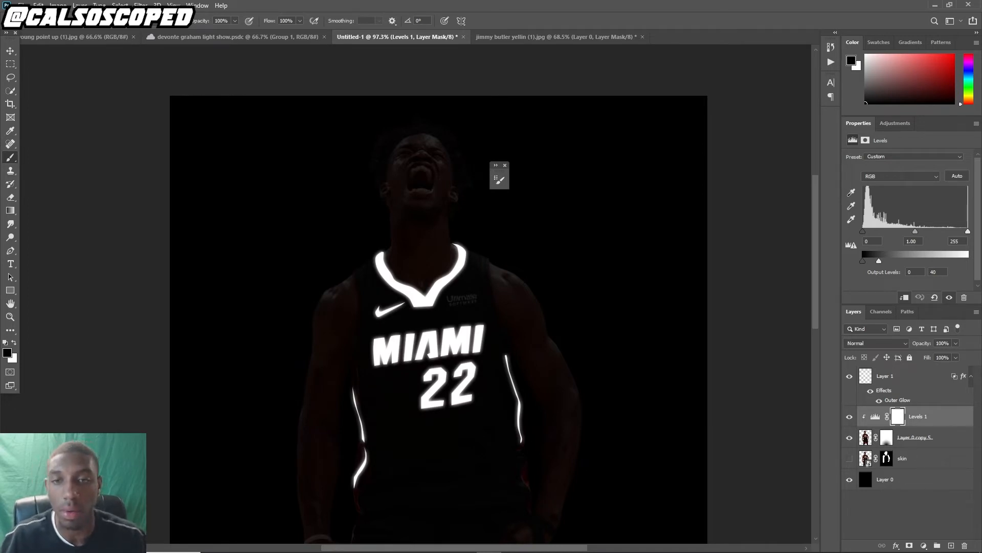
click(417, 188)
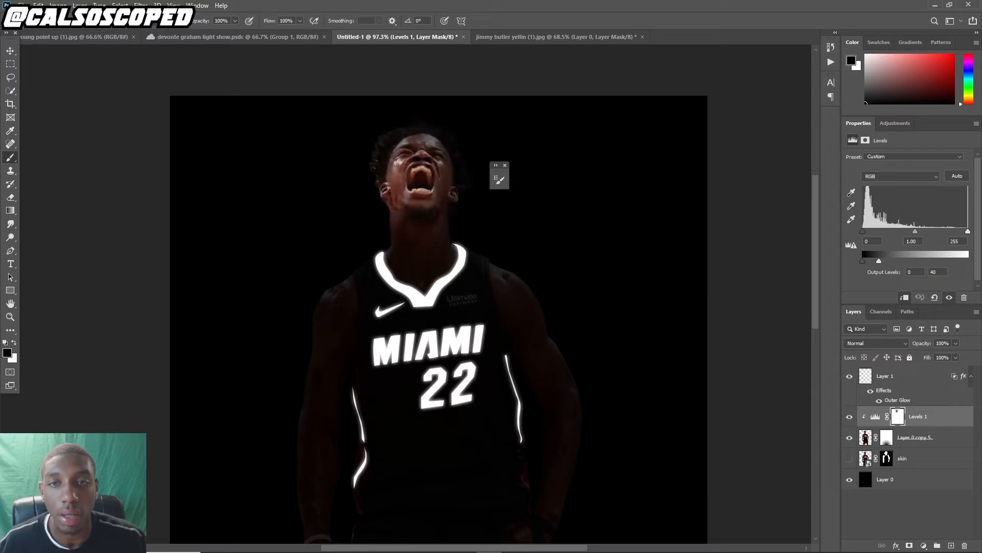
key(ctrl+z)
click(392, 288)
key(ctrl+z)
click(350, 315)
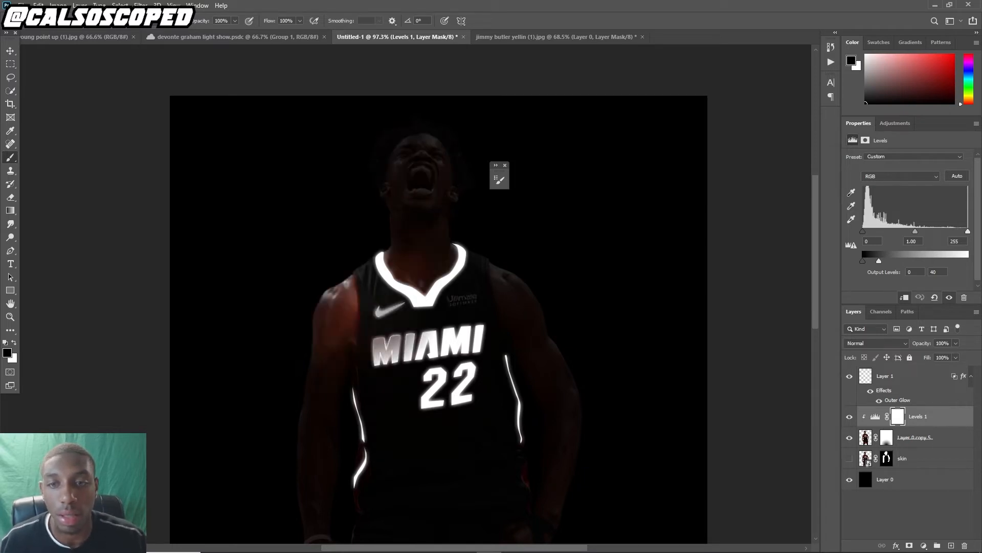
click(342, 385)
key(ctrl+z)
key(ctrl+z)
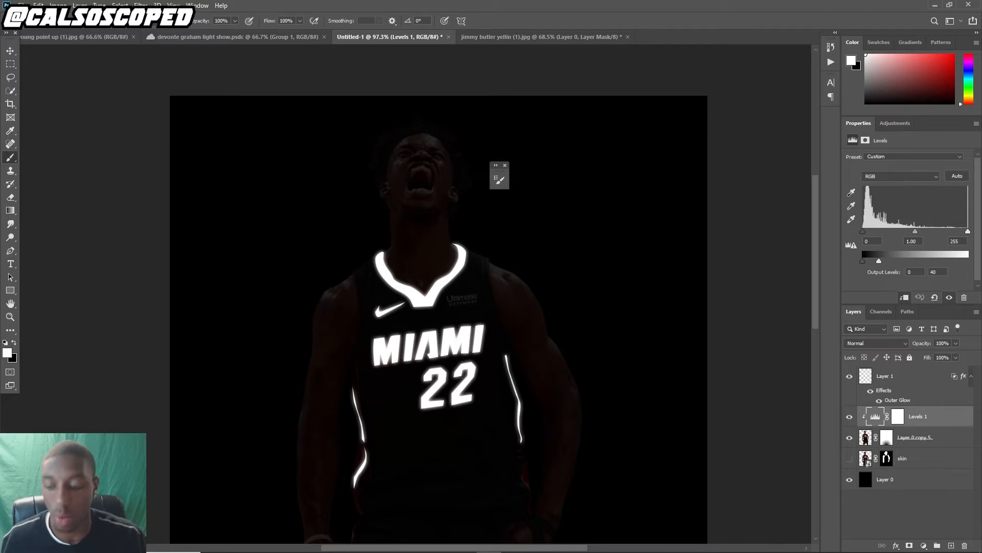
Try brushing the Levels mask again over the player's right shoulder and arm
click(898, 416)
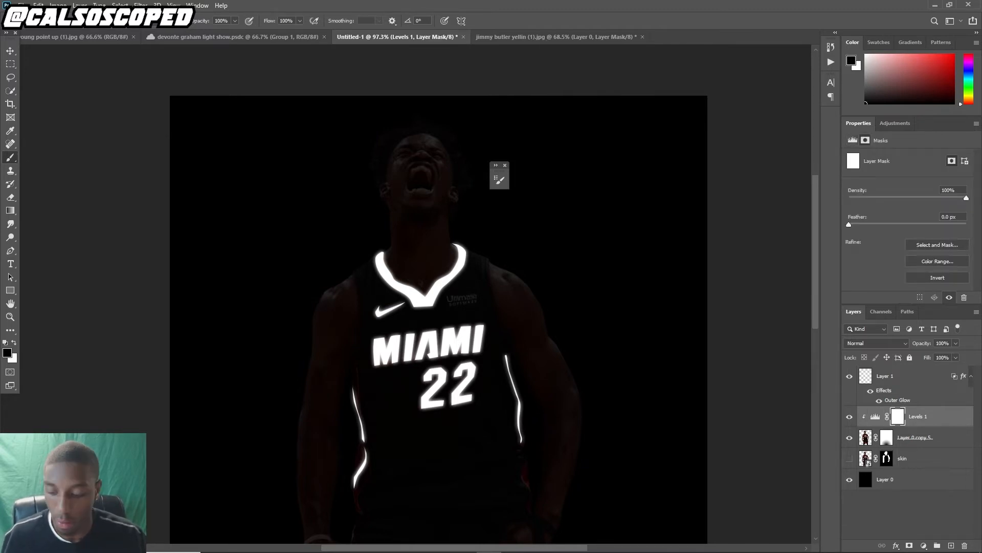
click(528, 319)
key(ctrl+z)
click(500, 307)
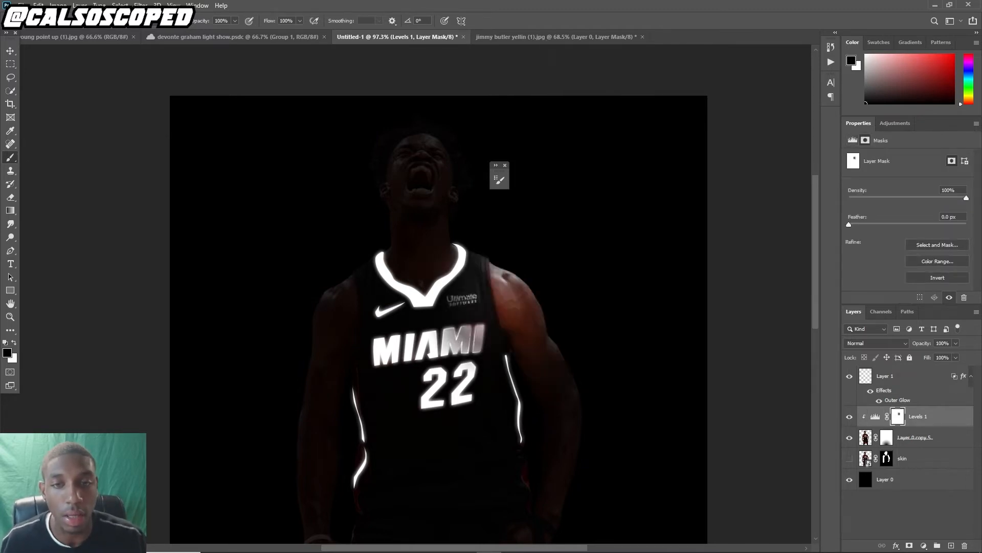
key(ctrl+z)
click(500, 309)
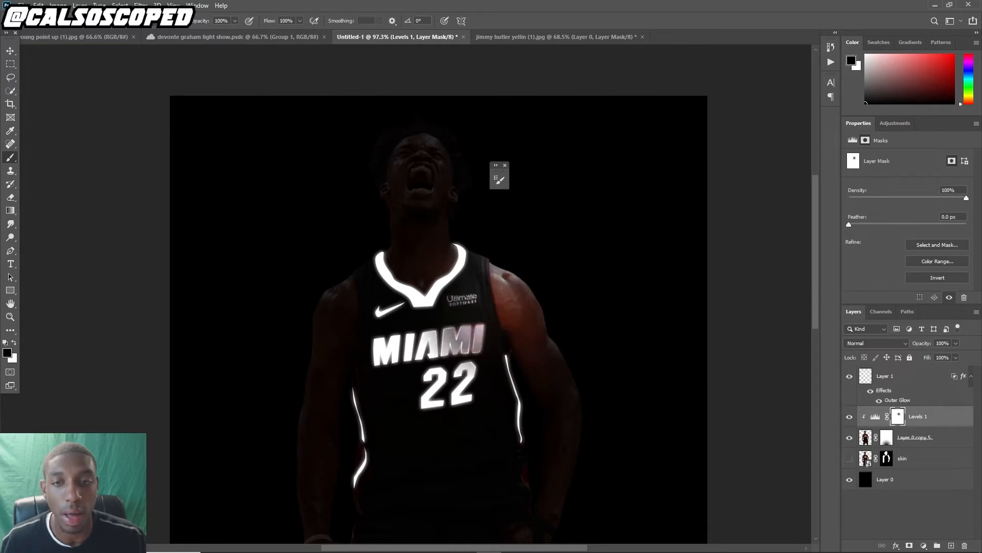
click(477, 313)
click(491, 349)
key(ctrl+z)
key(ctrl+z)
key(ctrl+z)
key(ctrl+z)
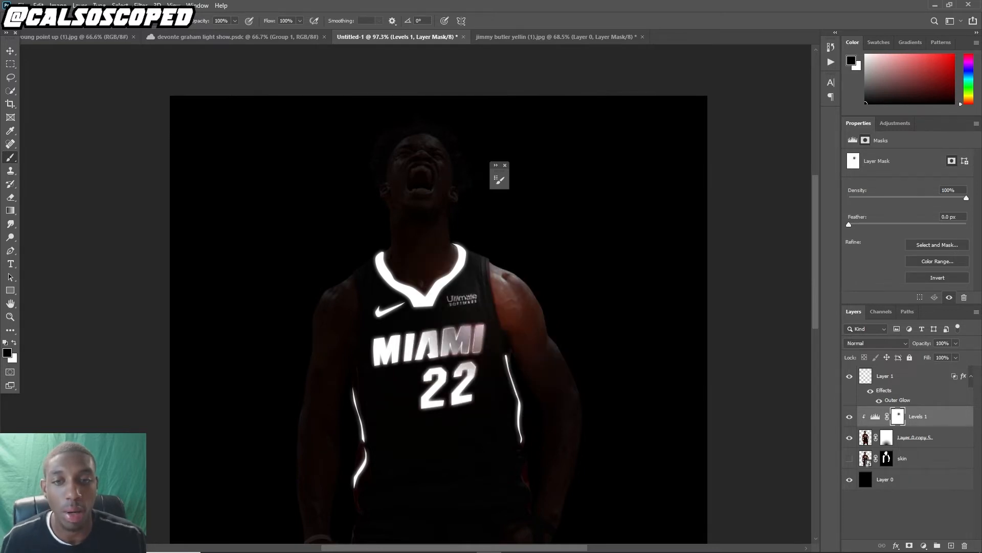
scroll(451, 318, down, 5)
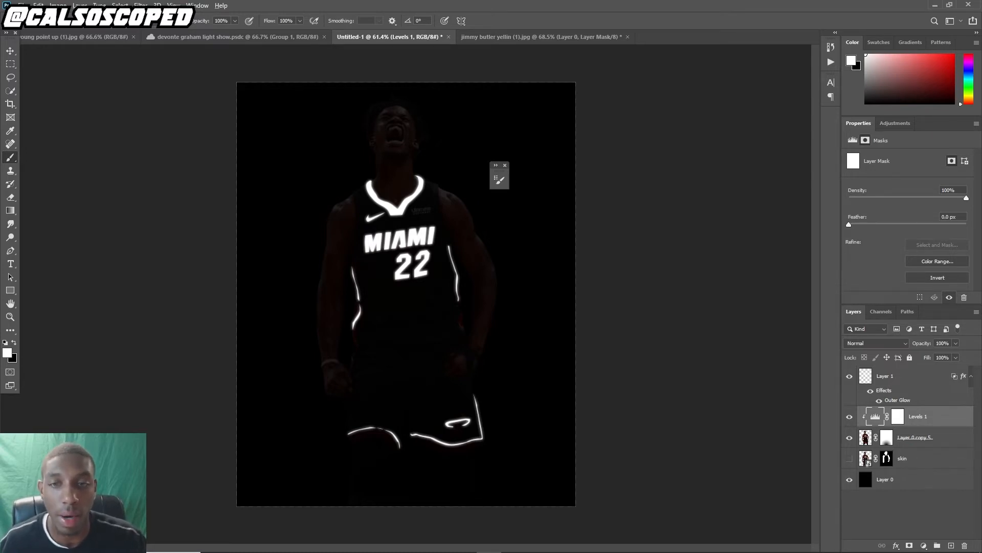
scroll(405, 238, up, 5)
scroll(406, 238, down, 5)
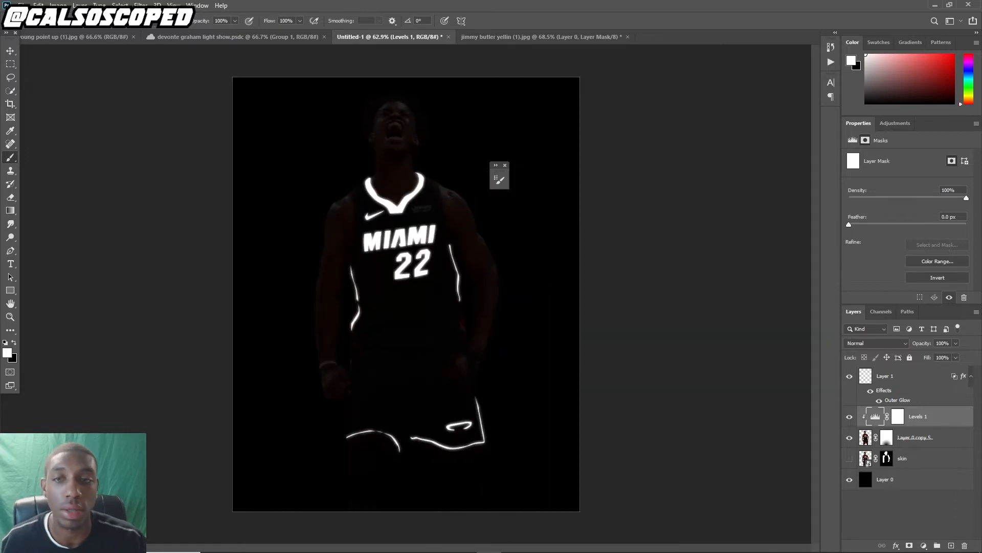
scroll(388, 209, up, 4)
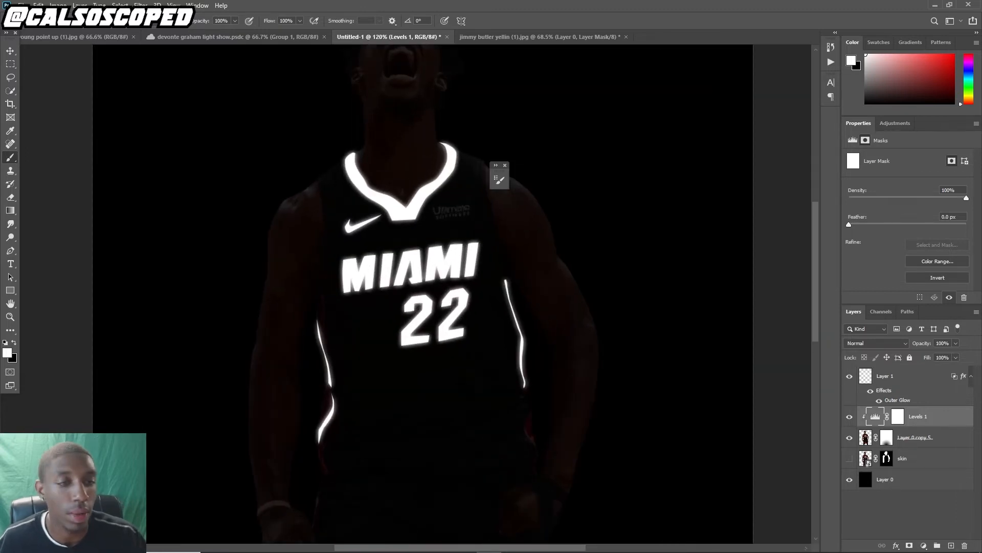
Set the brush flow to 33% and paint on the Levels mask to lighten the player's face, shoulders and arms
double_click(921, 377)
click(944, 205)
click(898, 417)
key(shift+3)
key(shift+3)
click(356, 187)
click(551, 353)
scroll(512, 256, up, 4)
scroll(532, 399, down, 4)
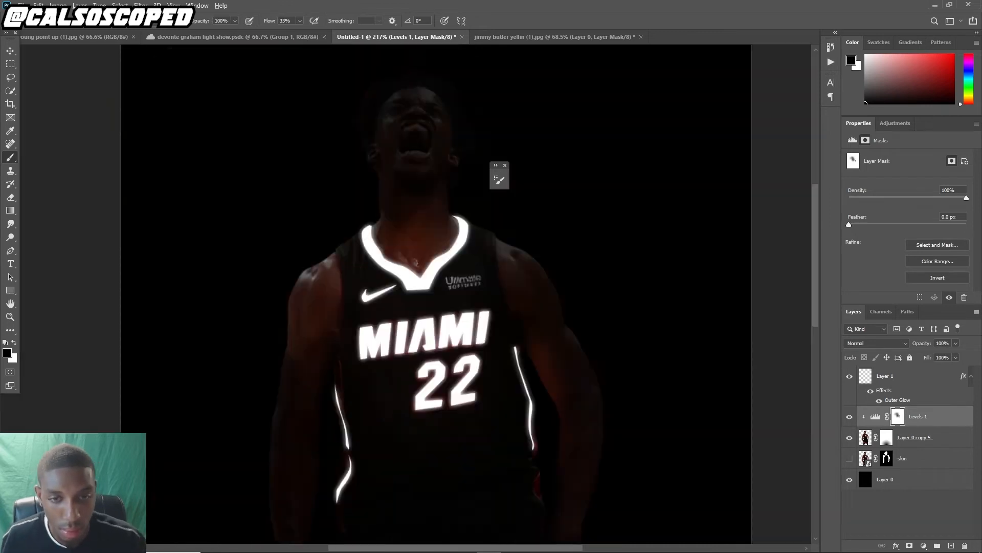
scroll(435, 307, down, 3)
scroll(435, 461, up, 4)
drag(327, 317, 335, 354)
drag(634, 279, 634, 332)
scroll(419, 205, down, 3)
key(v)
scroll(419, 205, down, 3)
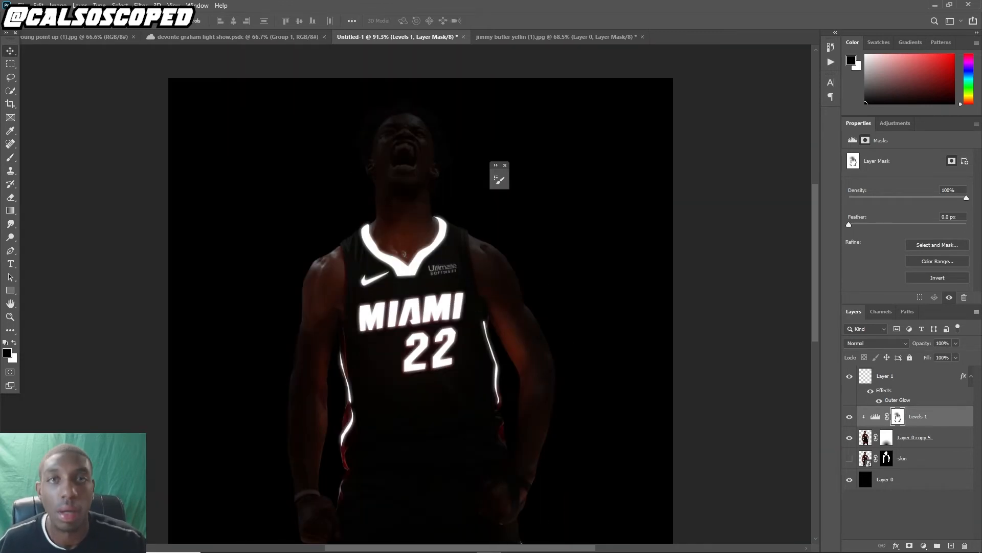
scroll(389, 115, up, 6)
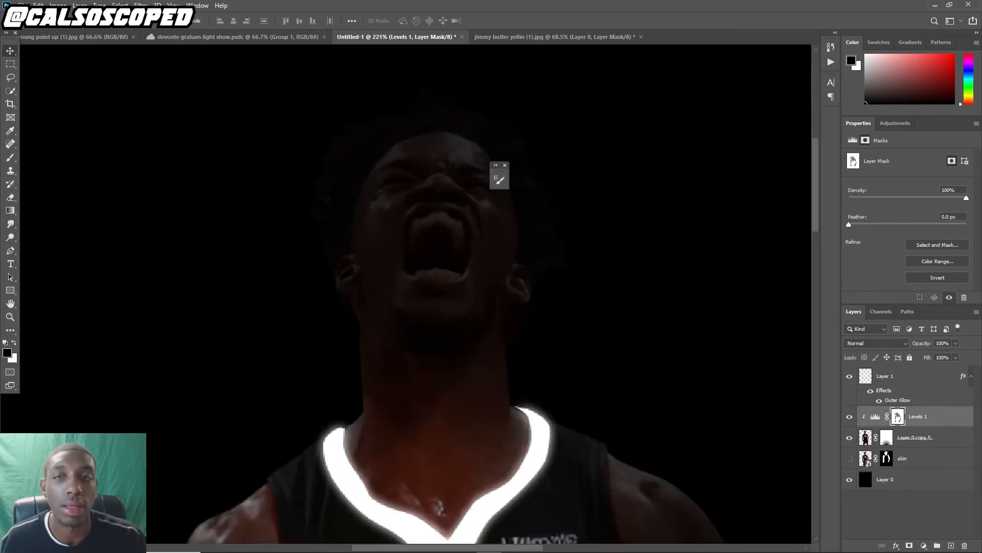
Select the white glow fill layer and switch to the Pen tool
click(886, 376)
key(p)
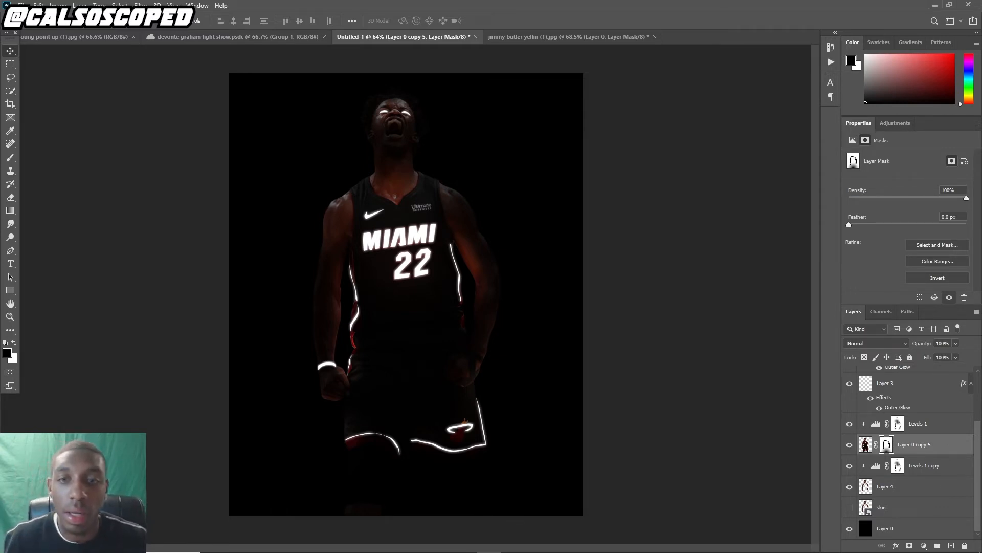
scroll(407, 229, up, 2)
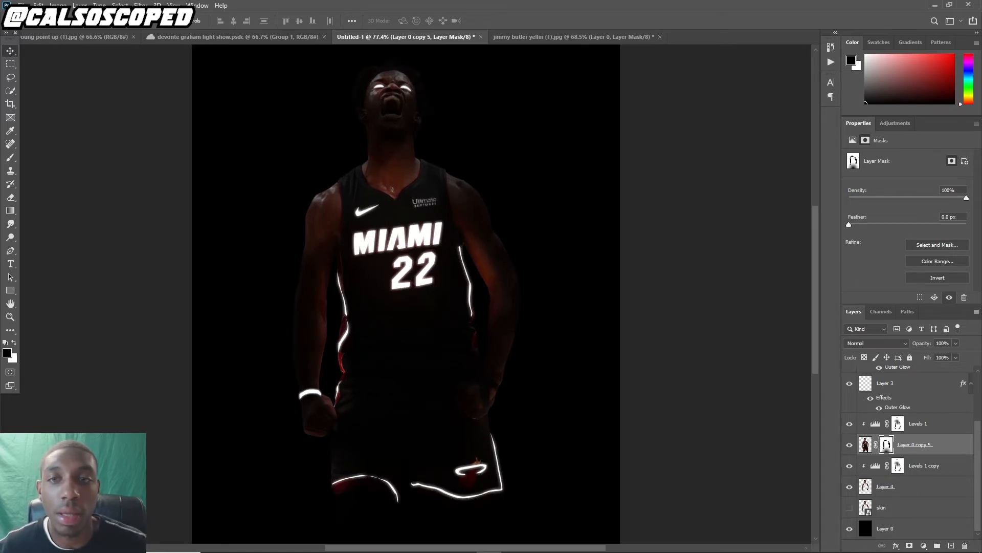
scroll(407, 294, down, 2)
Create a new empty layer above the topmost glow layer and pick the Brush tool
click(919, 423)
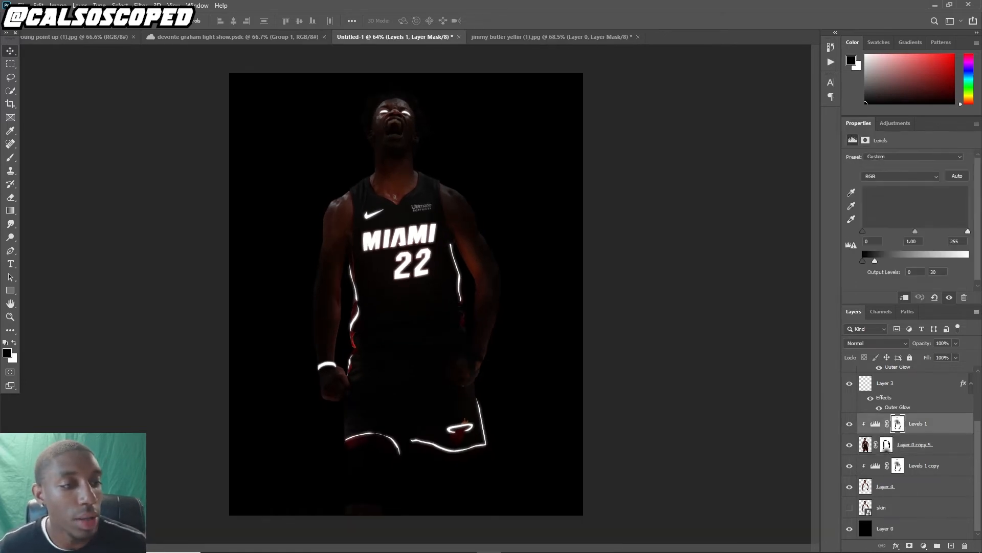
scroll(919, 424, up, 3)
click(911, 377)
click(951, 545)
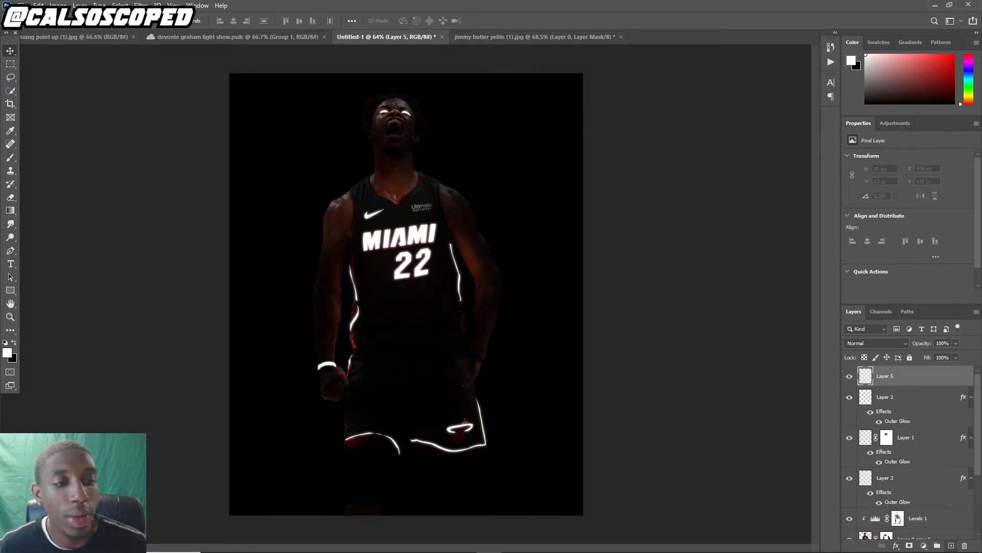
click(10, 157)
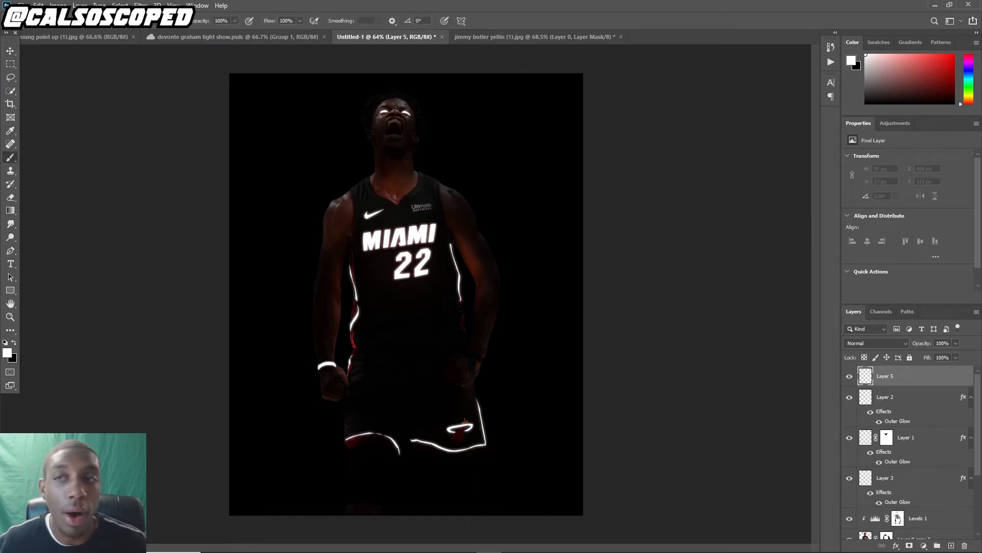
Open the brush settings and browse the installed brush sets, choosing the po2 brush from the Free Powder Photoshop Brushes 10 set
key(F5)
click(341, 195)
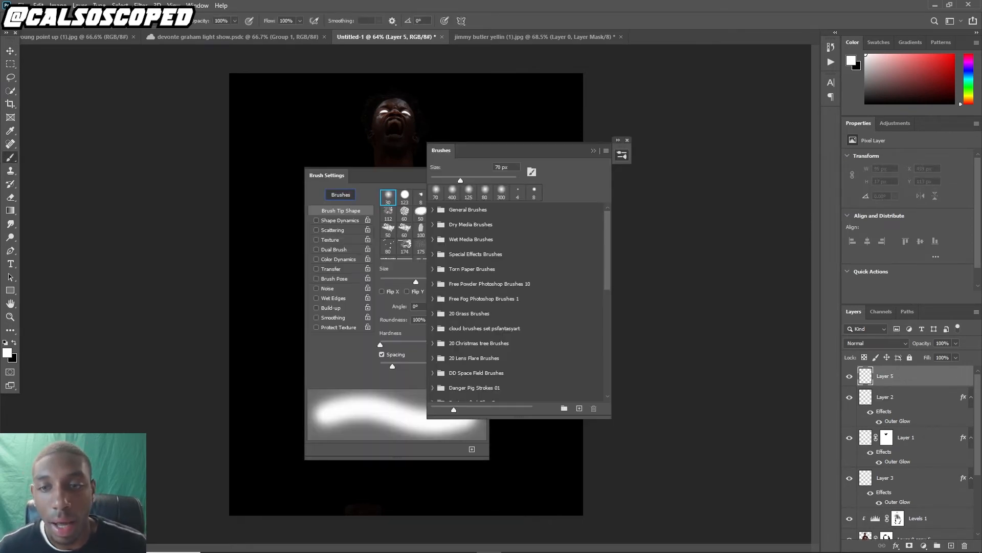
scroll(516, 304, down, 4)
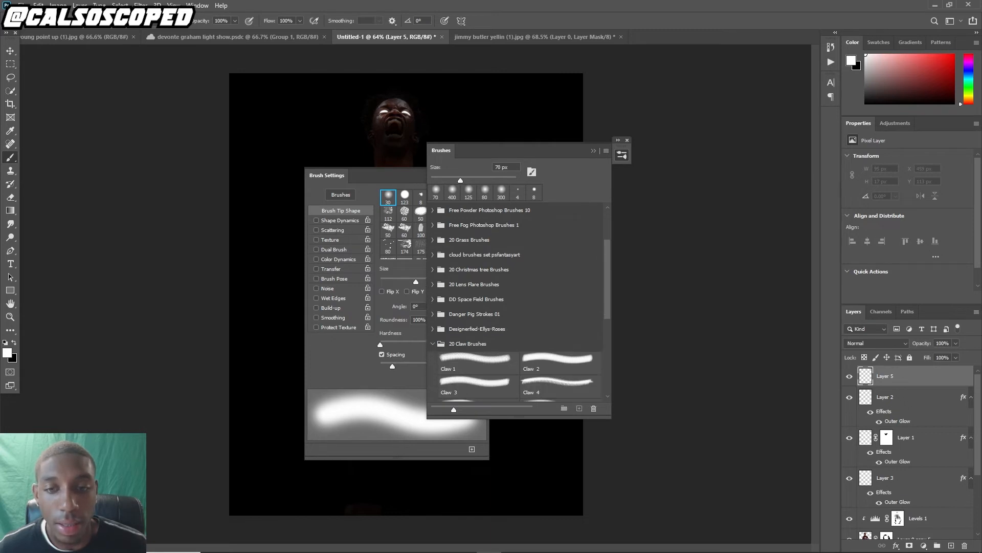
click(433, 344)
scroll(516, 301, up, 1)
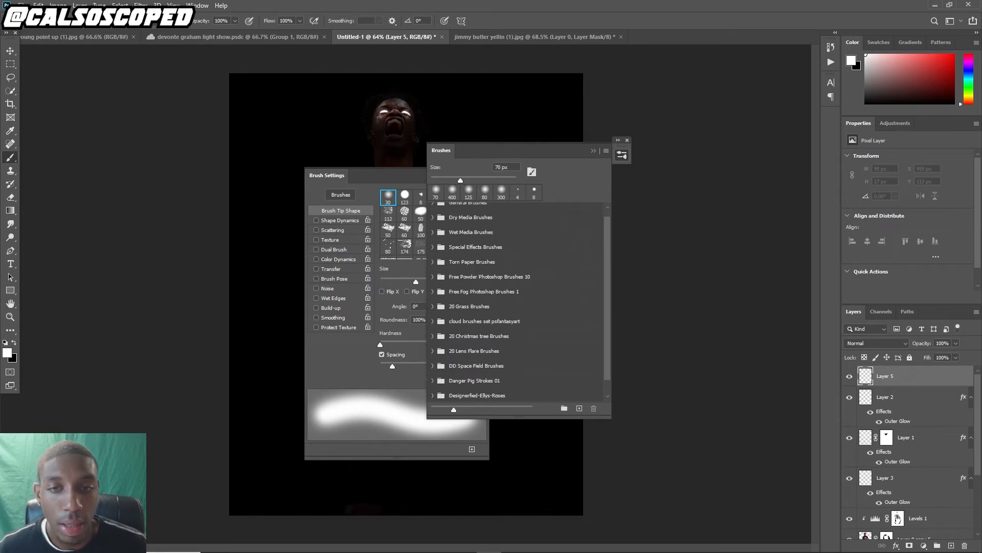
click(433, 291)
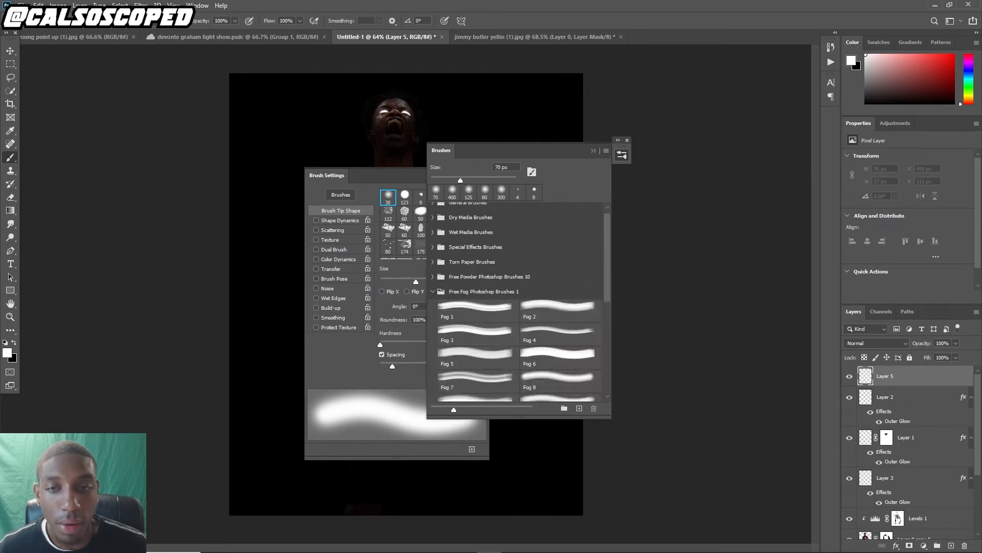
click(560, 309)
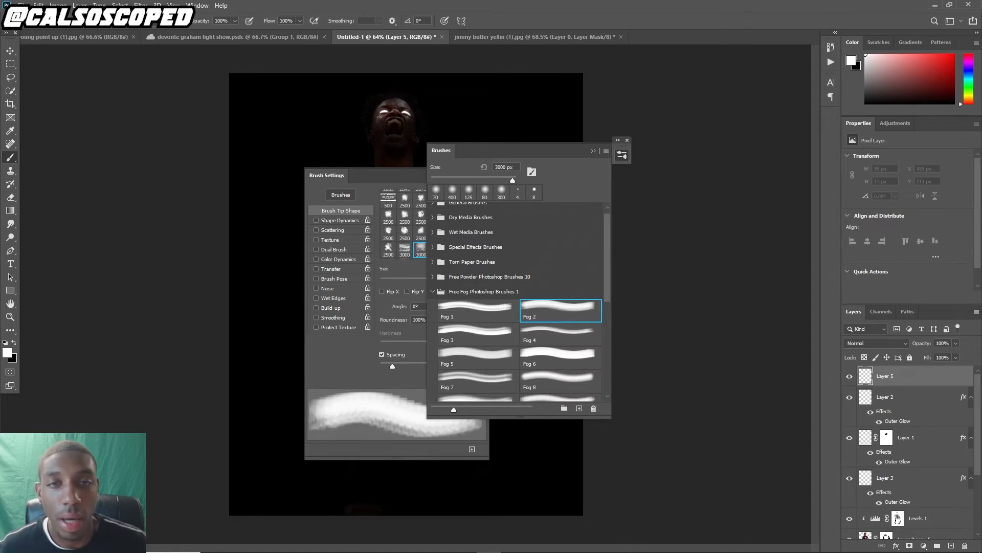
click(432, 291)
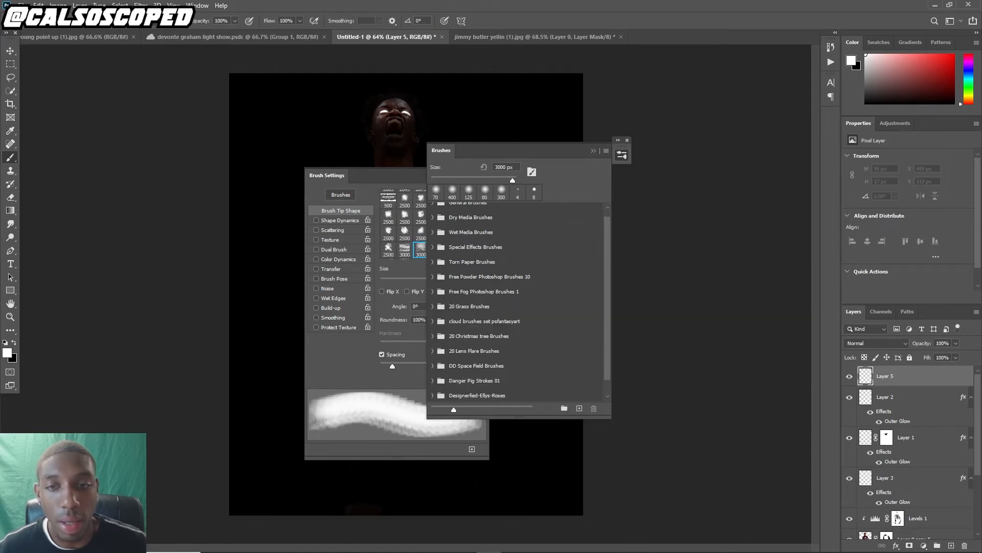
click(433, 277)
click(560, 294)
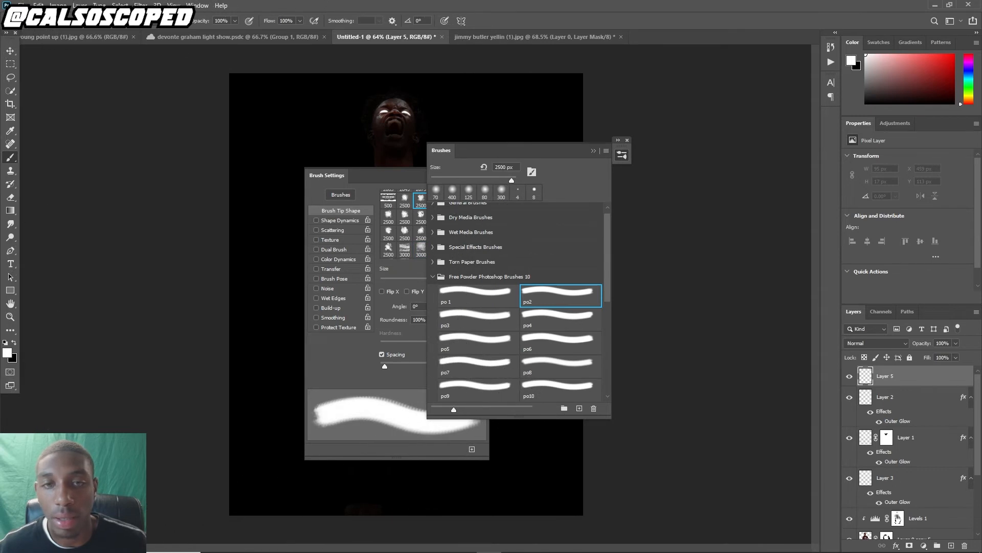
click(594, 150)
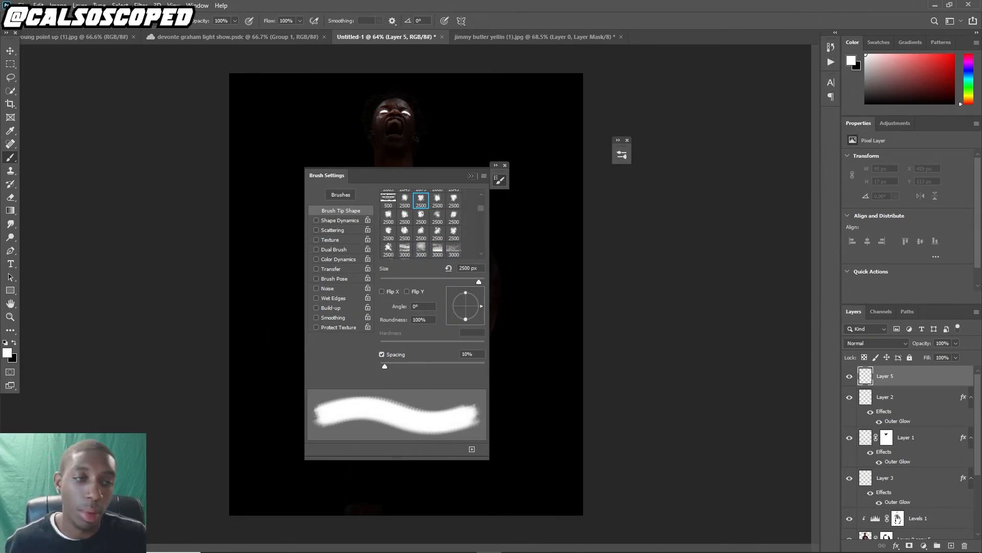
Stamp white powder smoke once across the bottom of the canvas on the new empty layer
click(471, 176)
scroll(406, 294, down, 4)
click(384, 487)
key(ctrl+z)
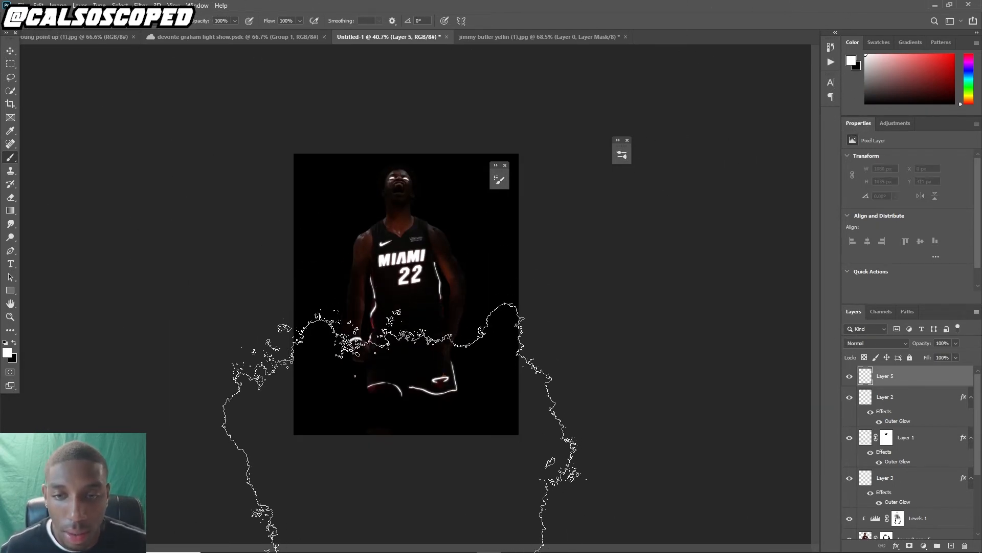
click(402, 499)
key(ctrl+z)
click(369, 504)
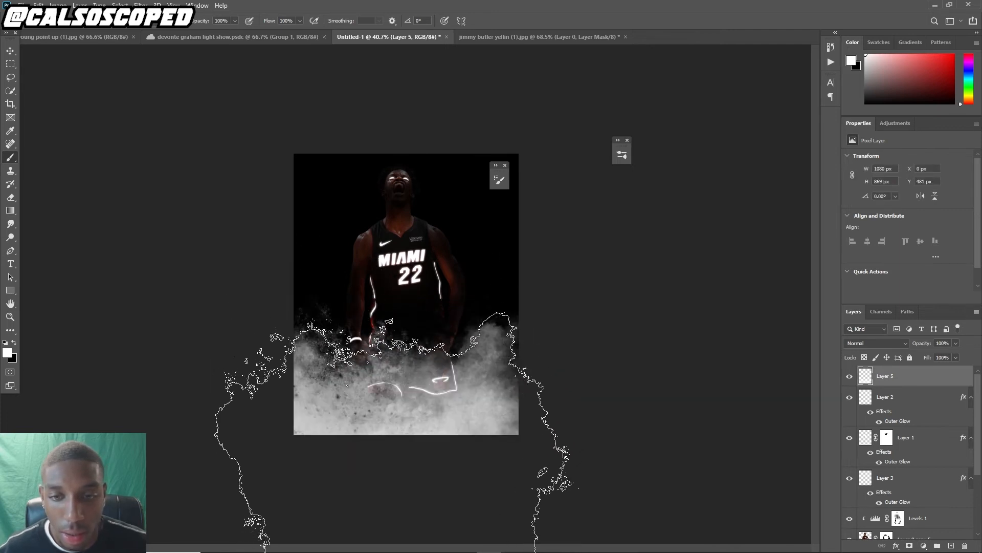
key(ctrl+z)
click(379, 491)
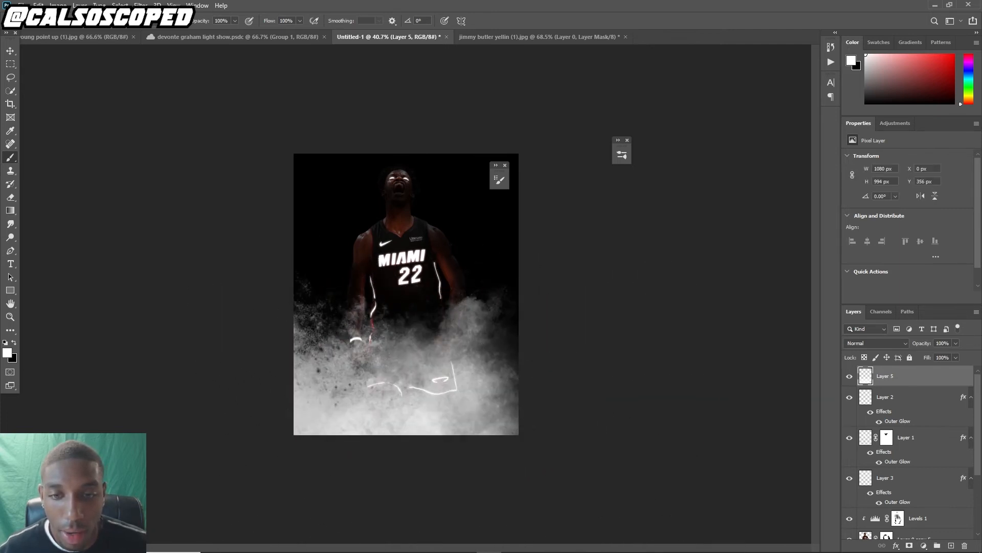
key(ctrl+z)
click(381, 493)
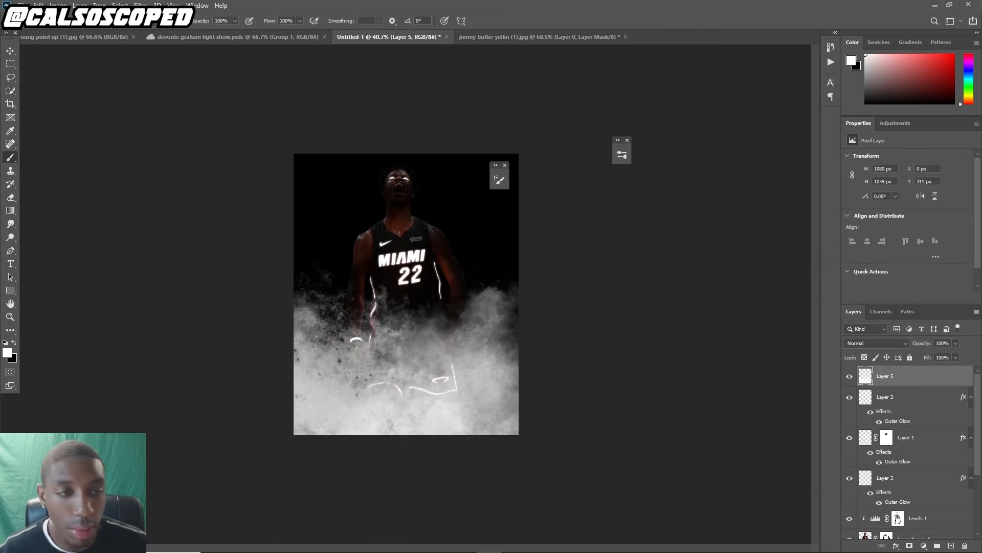
Convert the smoke layer to a smart object
right_click(903, 377)
click(798, 261)
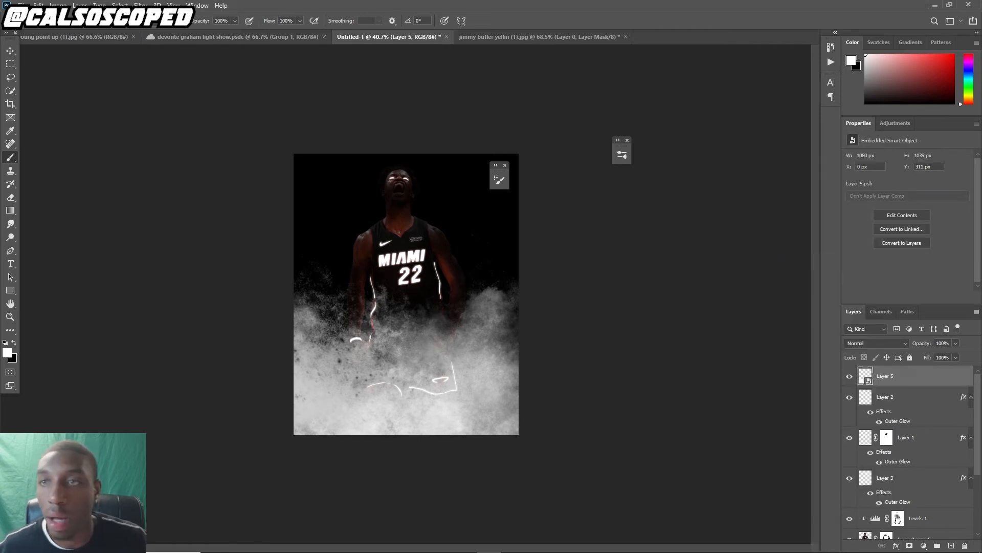
click(141, 5)
mouse_move(154, 121)
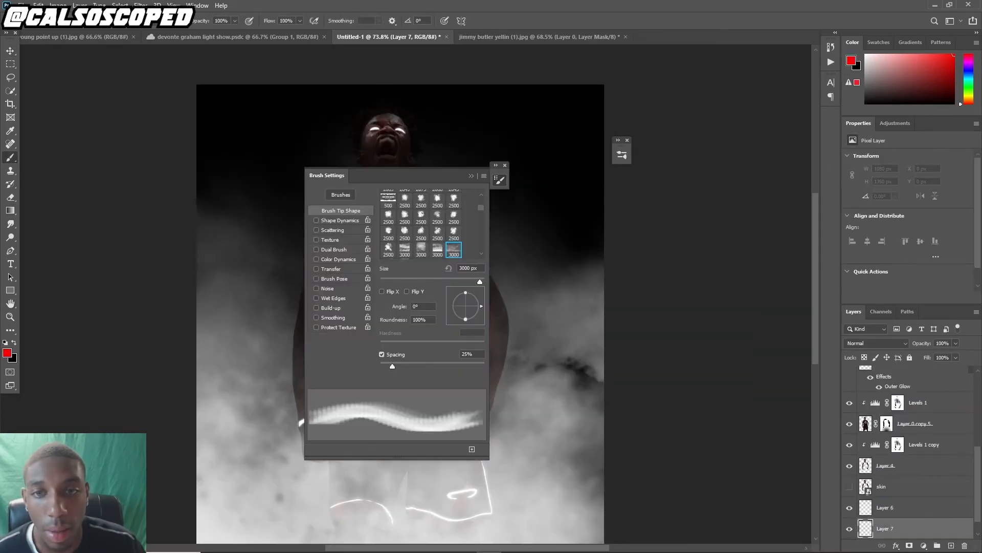
Choose the 30 px soft round brush and set its size jitter to 100% and scattering to 1000%
scroll(421, 224, up, 10)
click(388, 197)
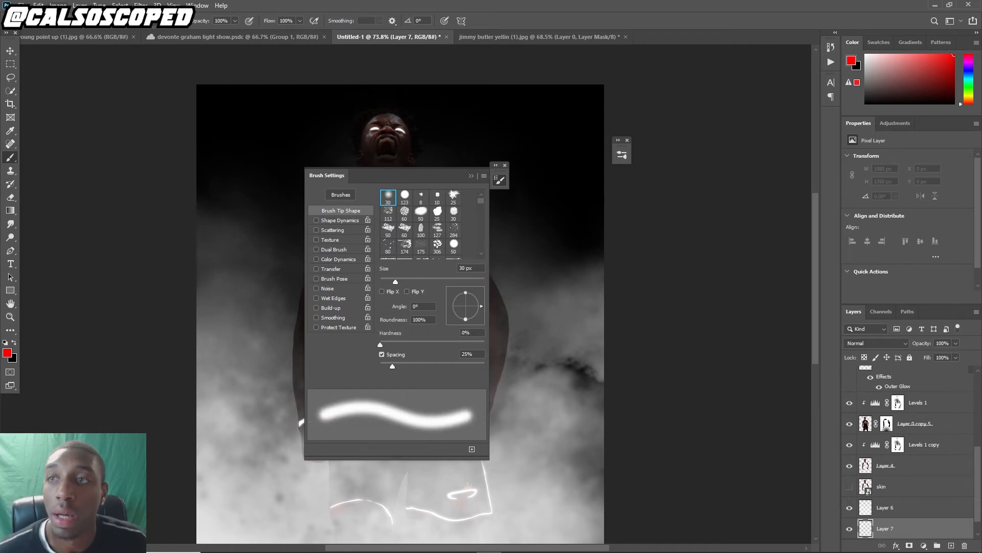
click(341, 194)
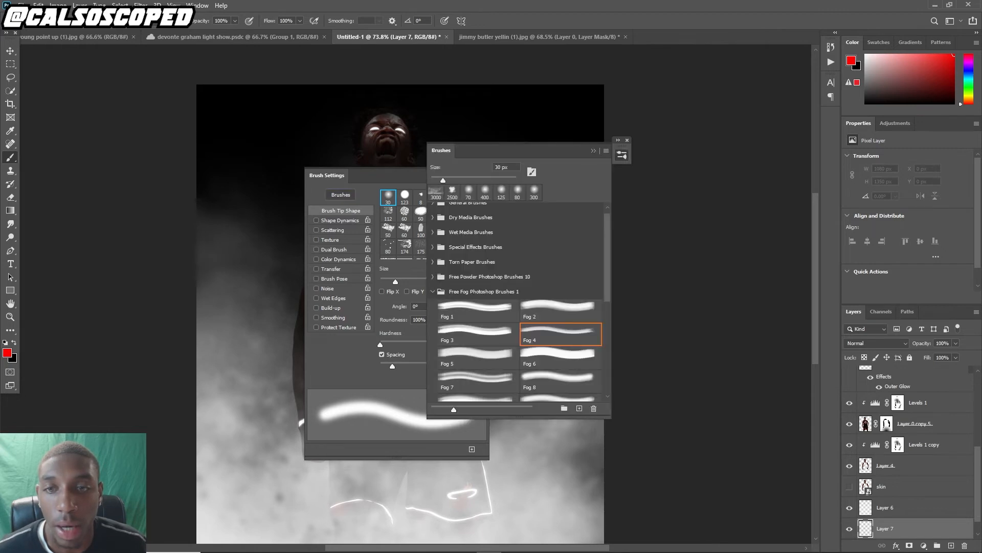
click(341, 194)
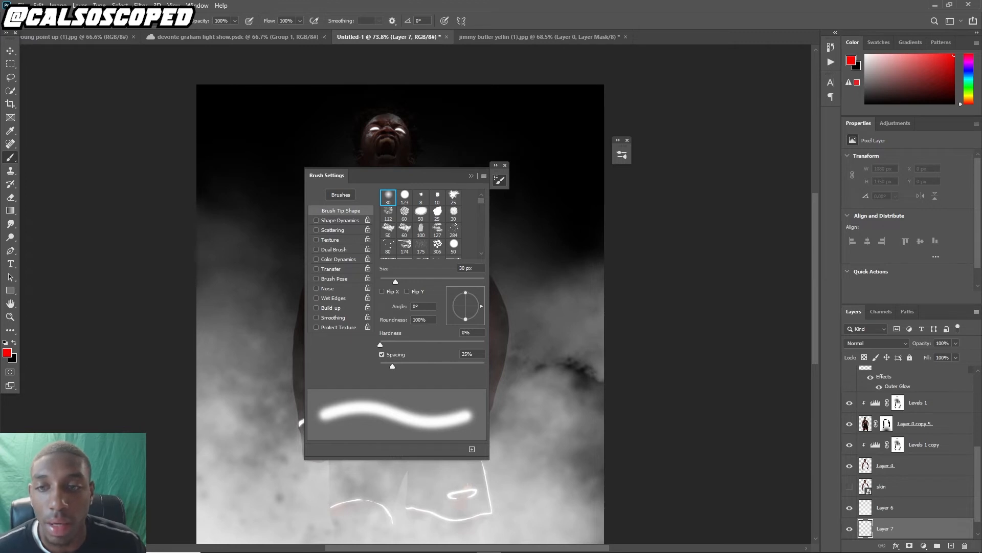
click(340, 220)
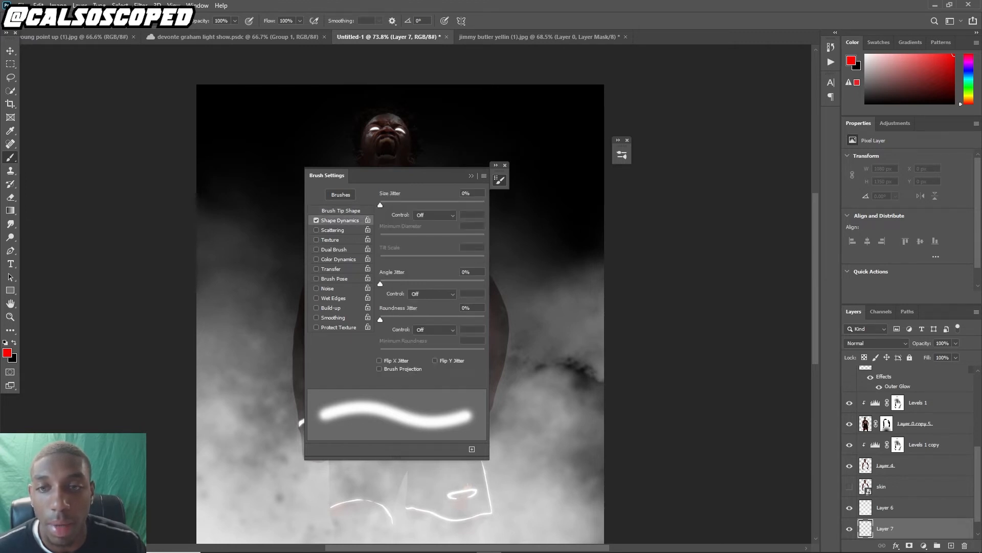
drag(381, 205, 484, 205)
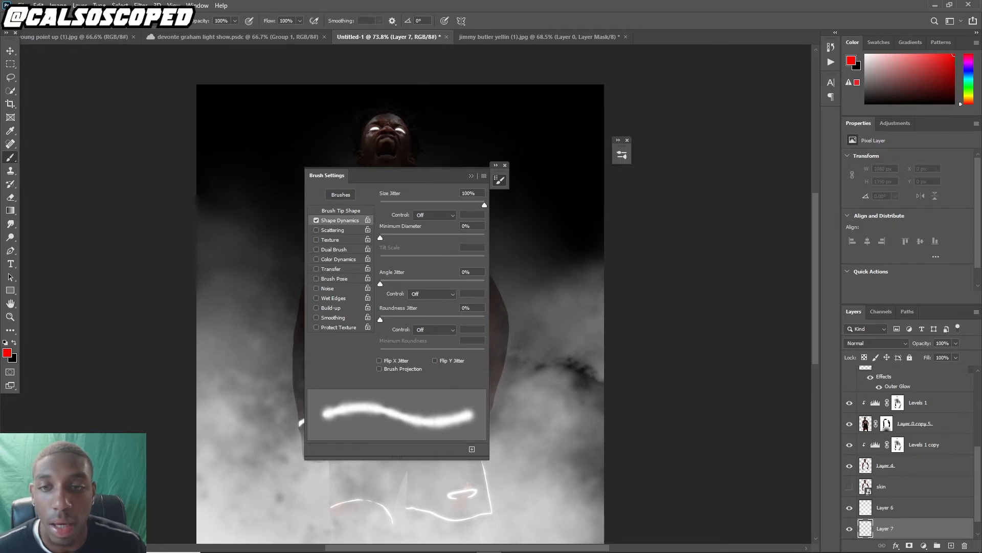
click(333, 230)
drag(380, 205, 485, 205)
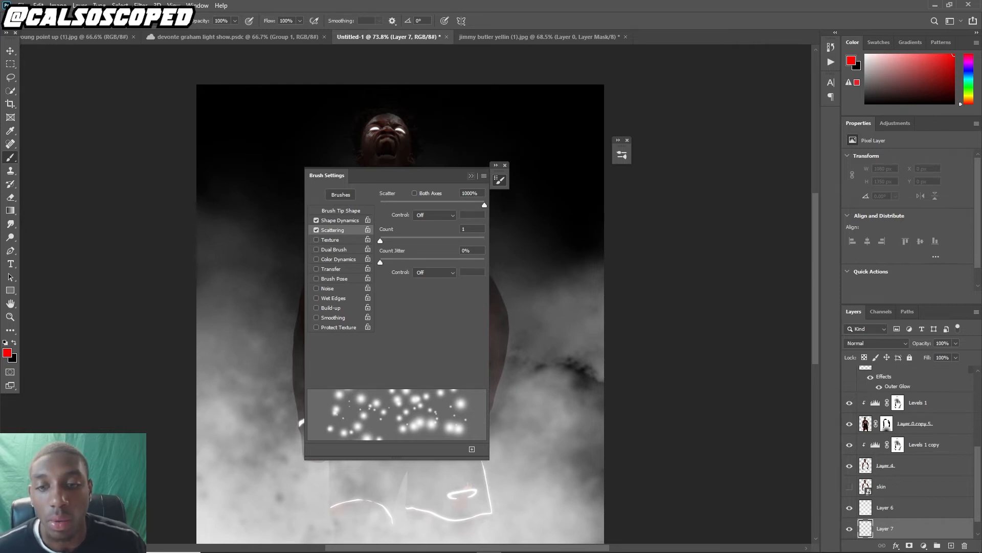
Paint scattered red spots across the canvas on Layer 7, redoing the stroke until satisfied
click(471, 176)
drag(256, 146, 544, 328)
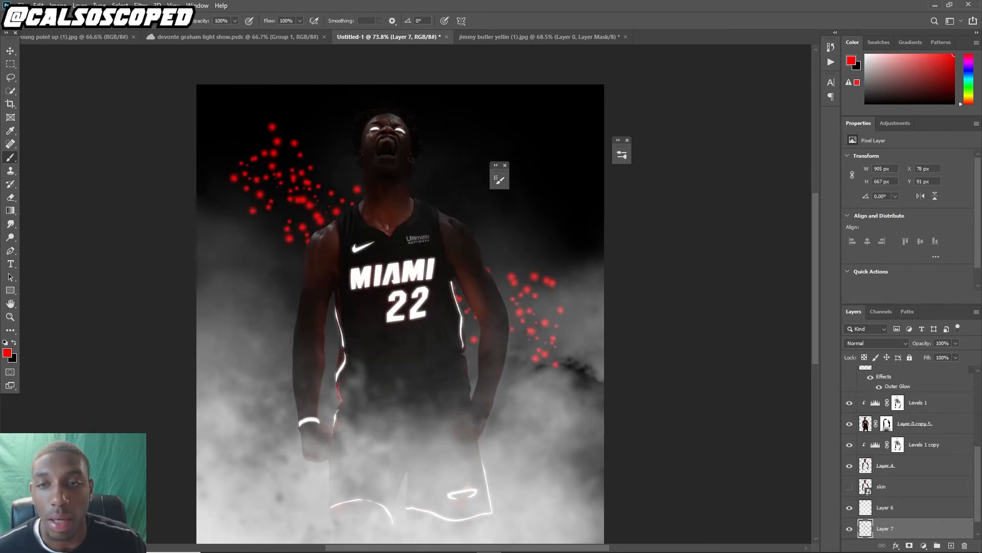
key(ctrl+z)
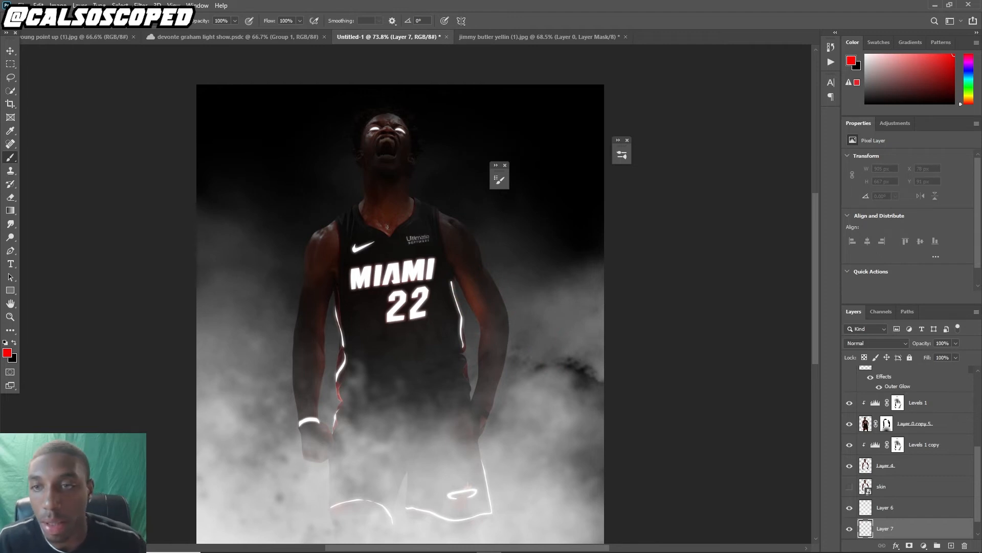
mouse_move(224, 303)
mouse_down()
mouse_move(235, 286)
mouse_move(530, 198)
mouse_up()
key(ctrl+z)
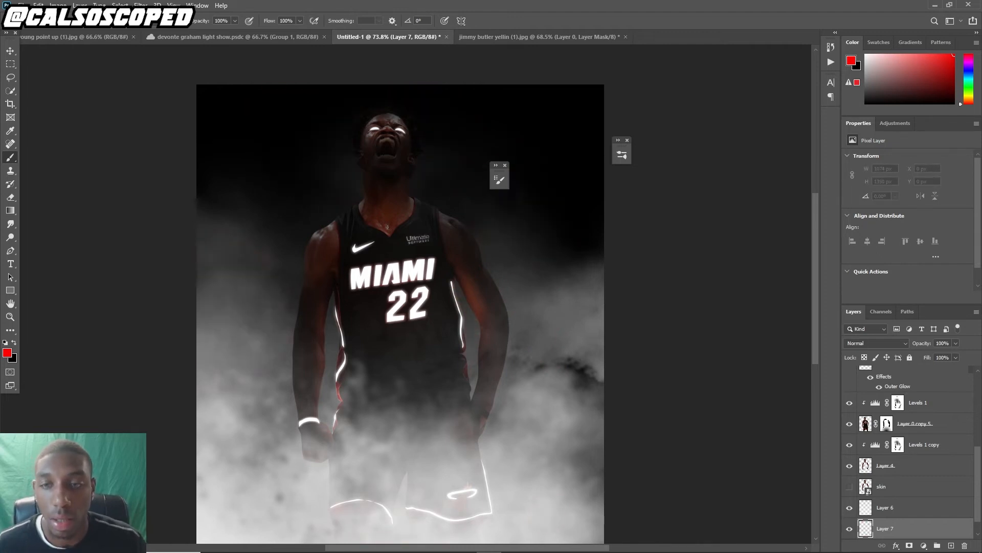
drag(240, 220, 552, 256)
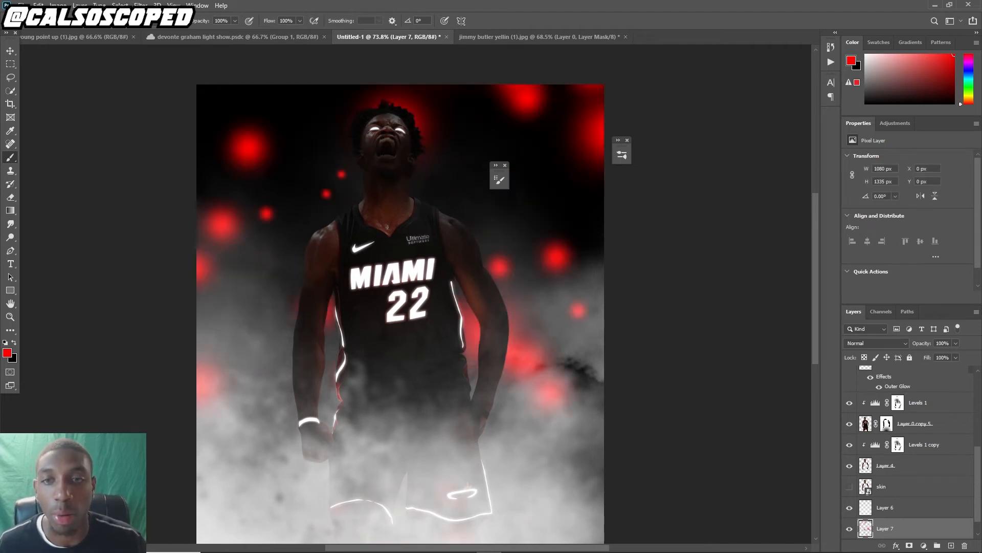
Convert the red spots layer to a smart object and apply a Gaussian Blur to soften it
right_click(885, 528)
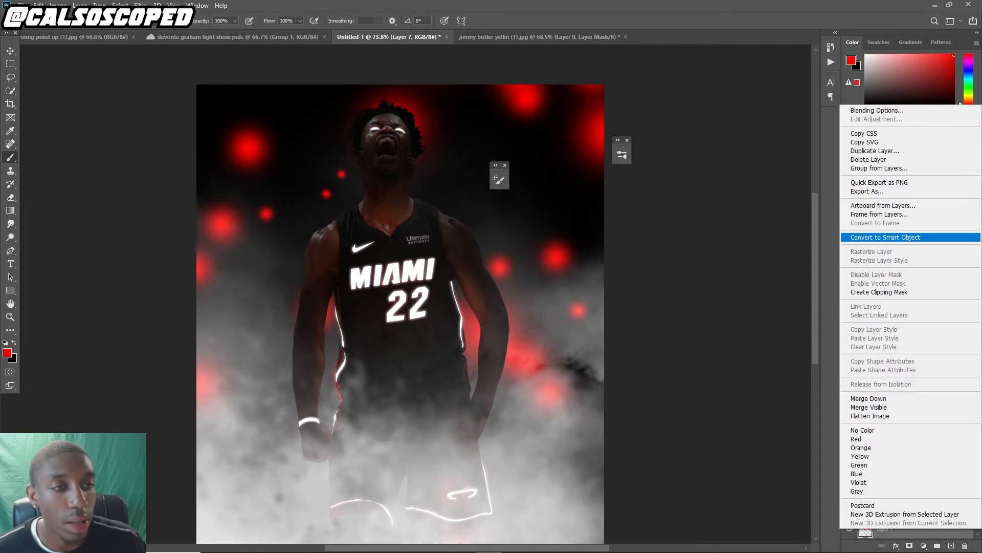
click(886, 237)
click(141, 5)
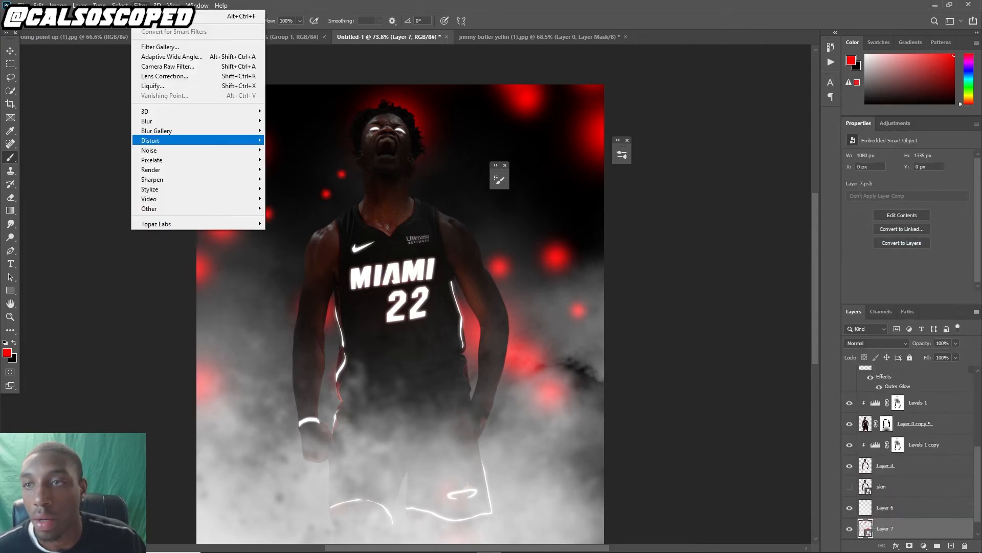
mouse_move(153, 121)
click(292, 159)
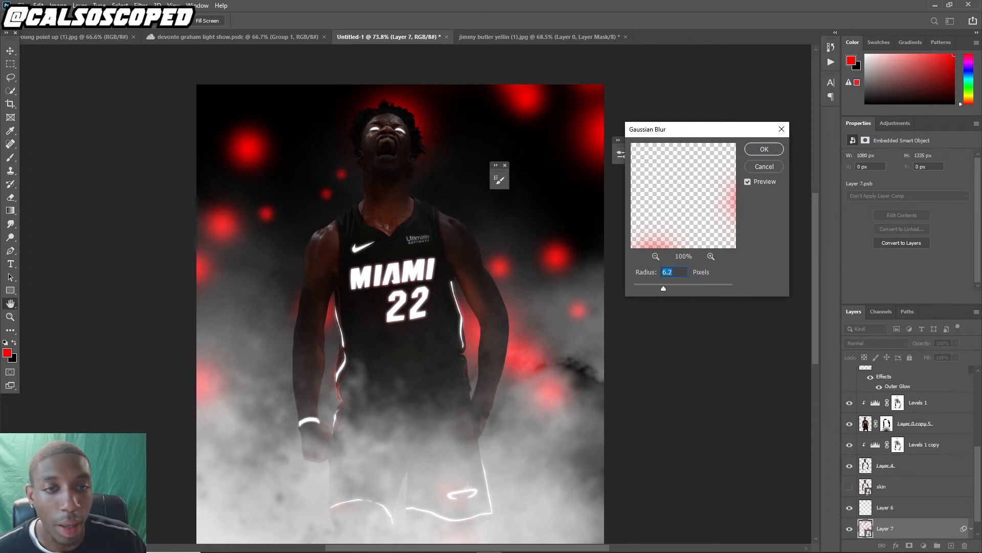
drag(664, 288, 692, 288)
key(Return)
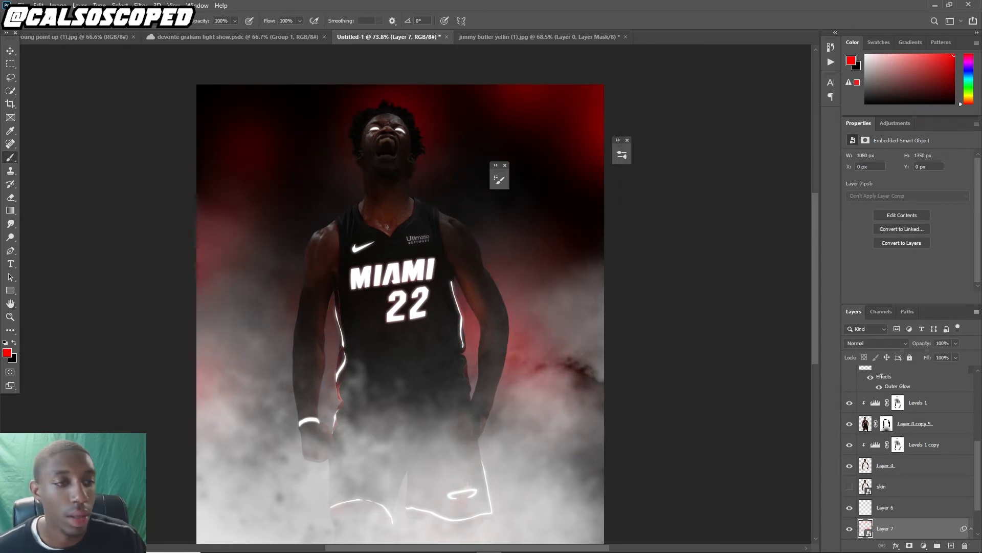
Lower the red spots layer's fill to 22%
drag(956, 357, 919, 369)
scroll(406, 295, down, 4)
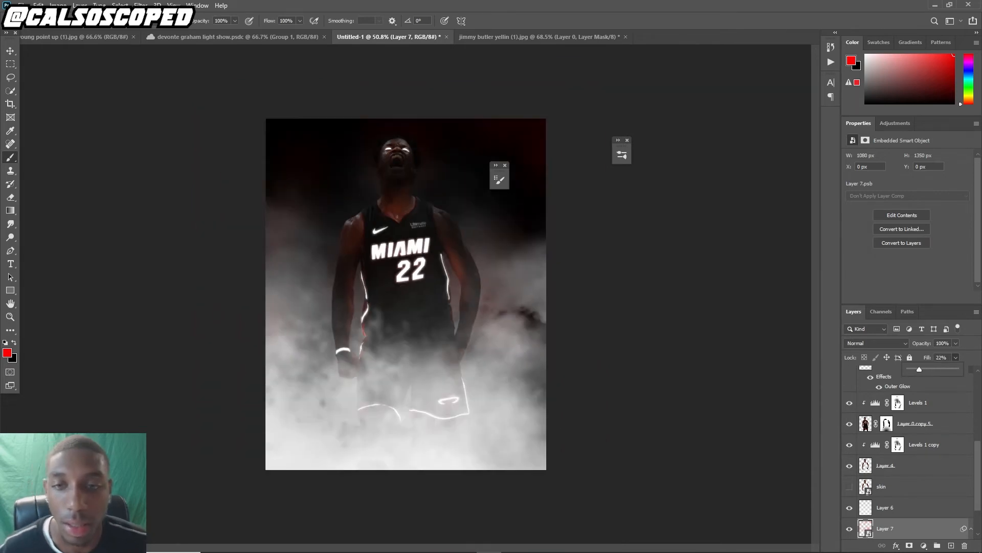
scroll(410, 245, up, 6)
scroll(410, 246, up, 1)
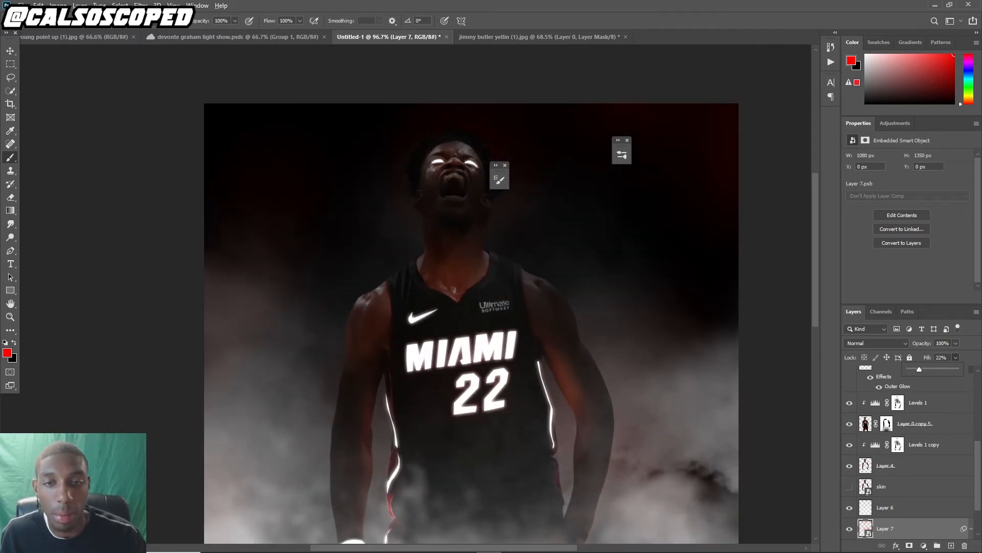
scroll(414, 255, down, 6)
scroll(424, 259, up, 7)
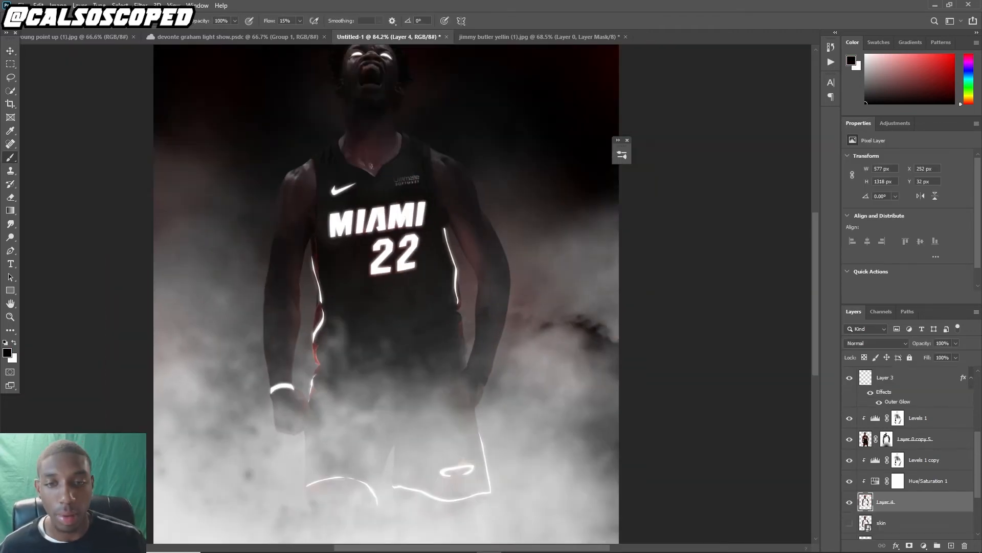
Add a layer mask to the red spots layer and paint black on it over the player
click(909, 545)
key(x)
drag(485, 376, 476, 401)
drag(281, 417, 291, 429)
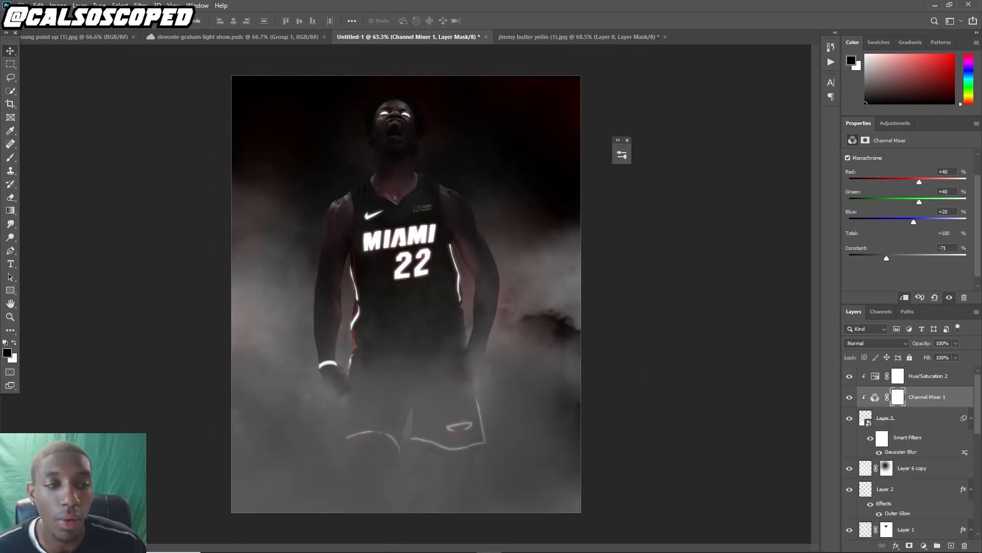
Undo two Channel Mixer edits, redo one, and select the Channel Mixer adjustment layer
key(ctrl+z)
key(ctrl+z)
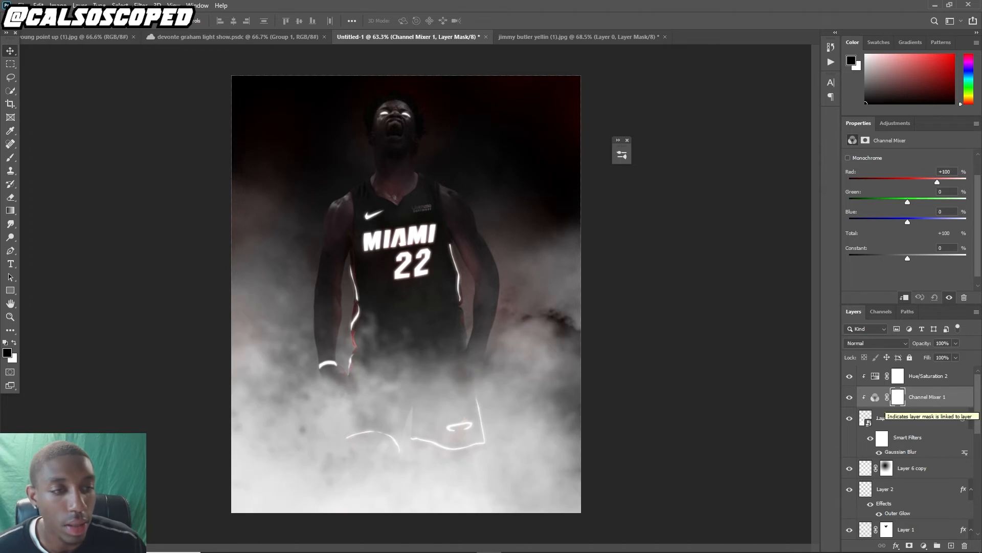
key(ctrl+shift+z)
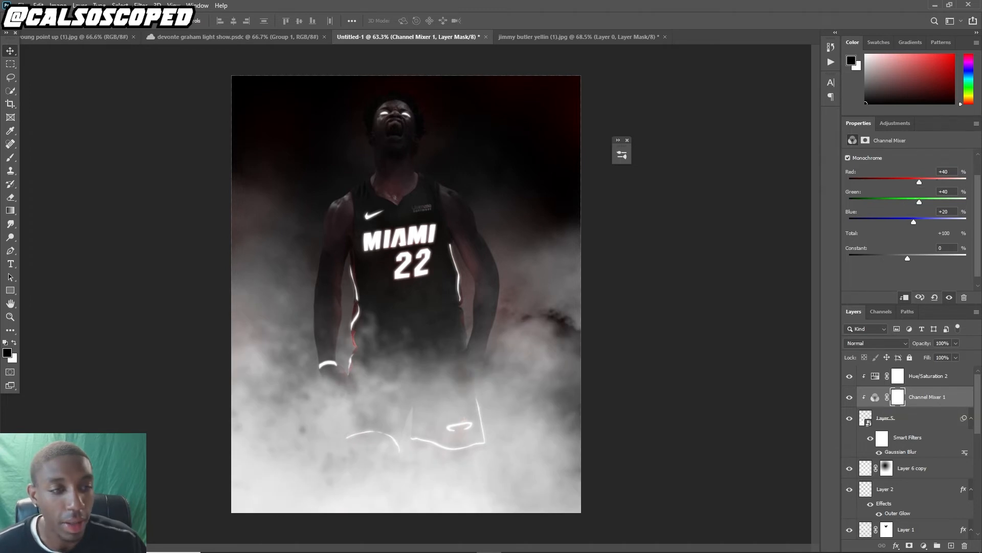
click(876, 397)
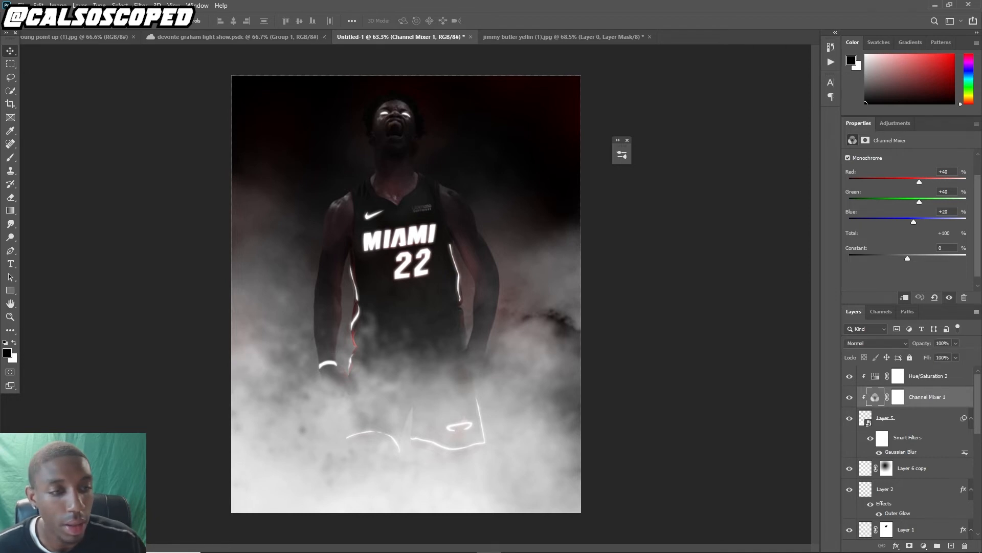
Rename the blurred smart object layer to fog
click(911, 418)
double_click(886, 418)
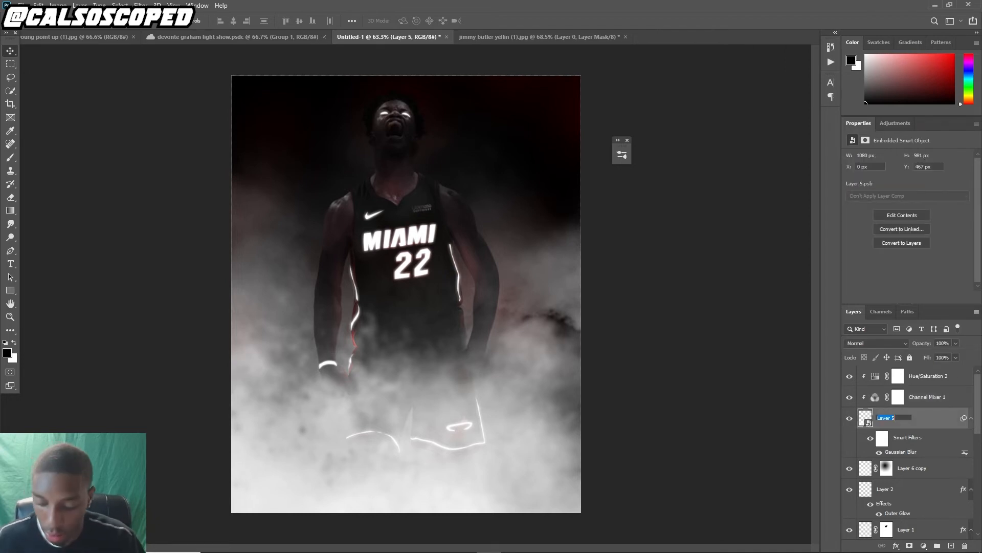
text(fog)
key(Return)
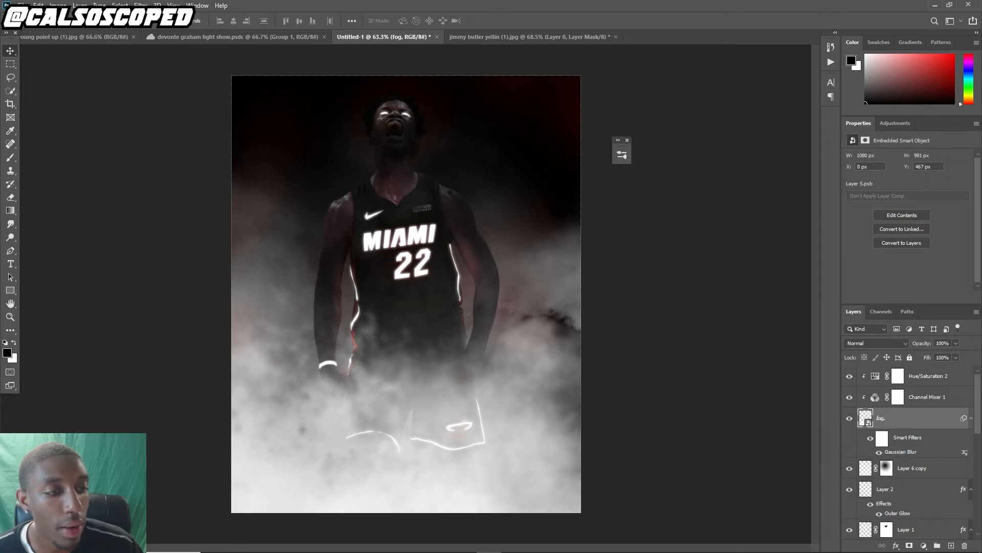
Set the Channel Mixer adjustment's Constant to -76 to darken the fog
click(928, 397)
click(929, 376)
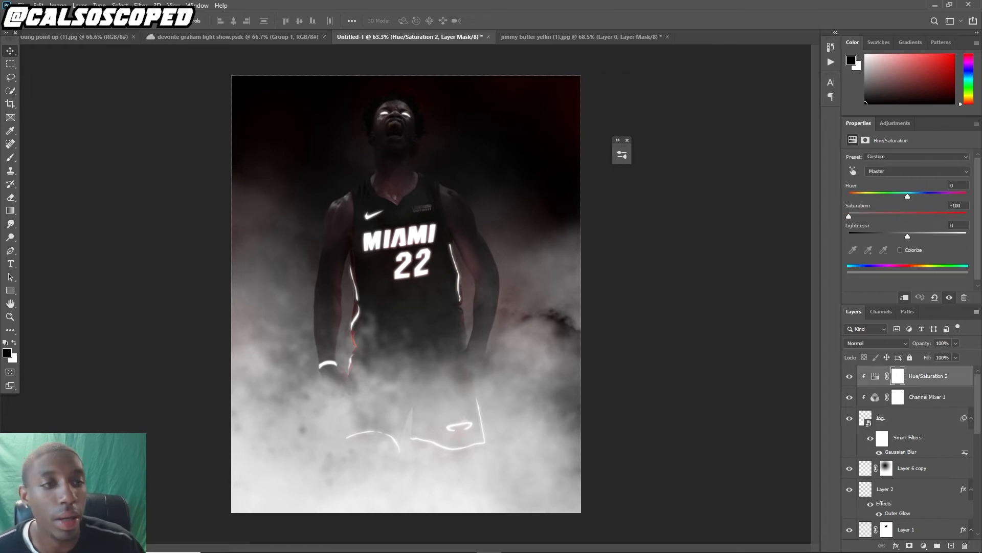
click(927, 397)
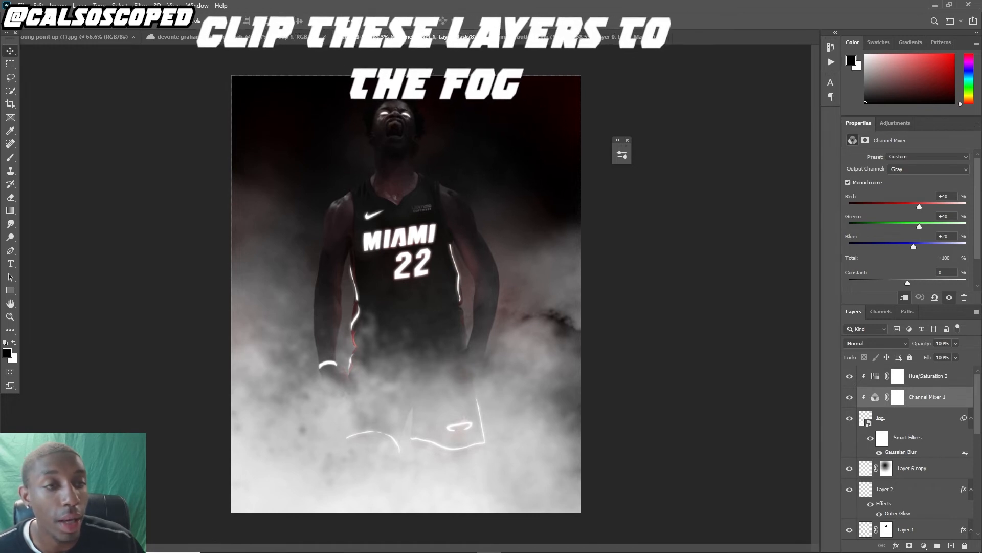
scroll(908, 276, down, 1)
drag(908, 274, 884, 274)
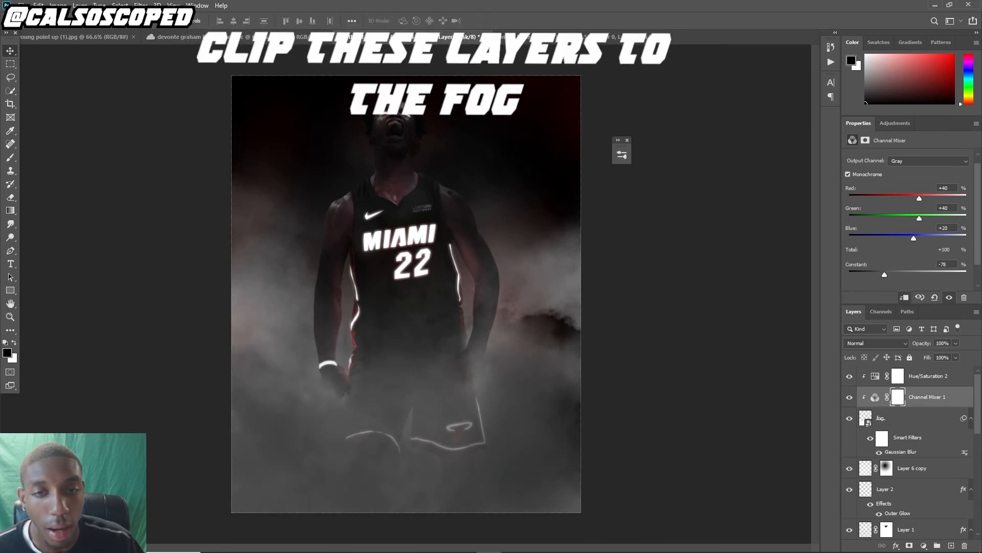
Duplicate the Hue/Saturation and Channel Mixer adjustments above Layer 6 copy and clip them to it
click(921, 468)
click(929, 376)
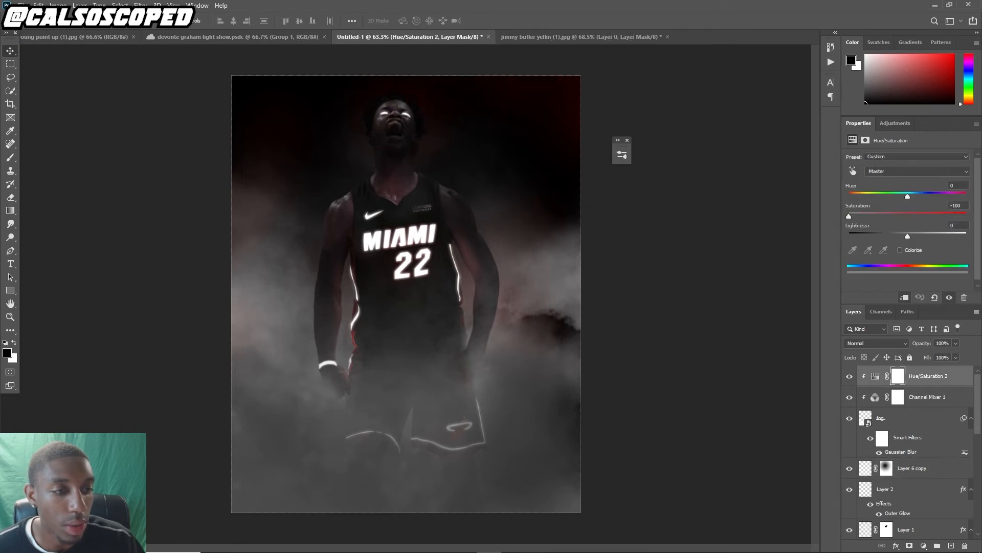
shift+click(928, 397)
click(921, 468)
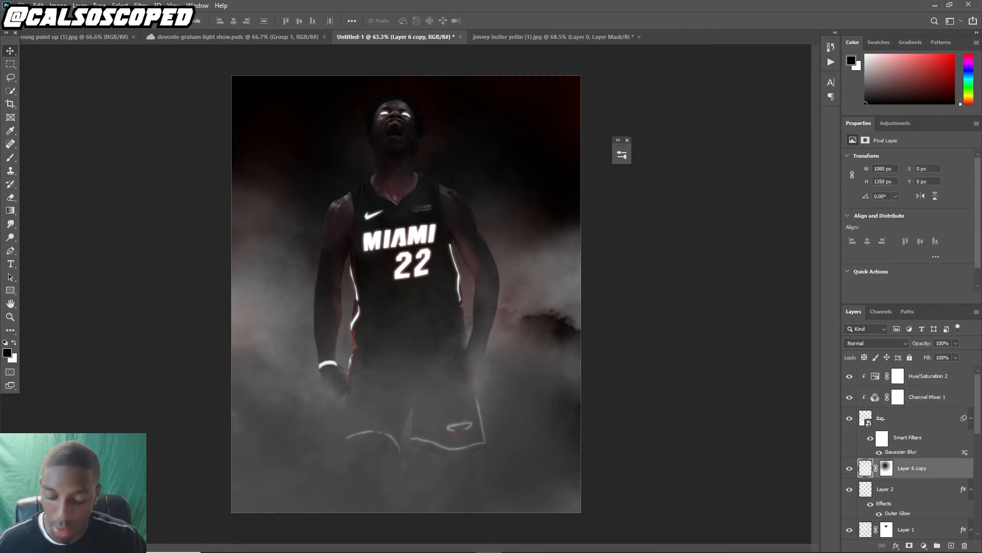
key(ctrl+v)
key(ctrl+alt+g)
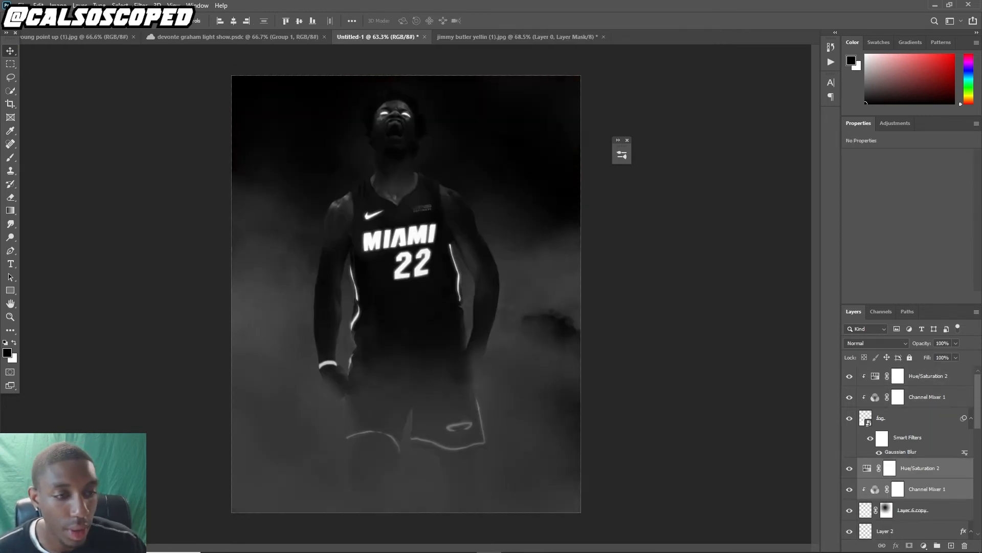
Open light debris.png from the effects folder and place it into the poster above the duplicated adjustments
click(898, 468)
scroll(406, 294, down, 6)
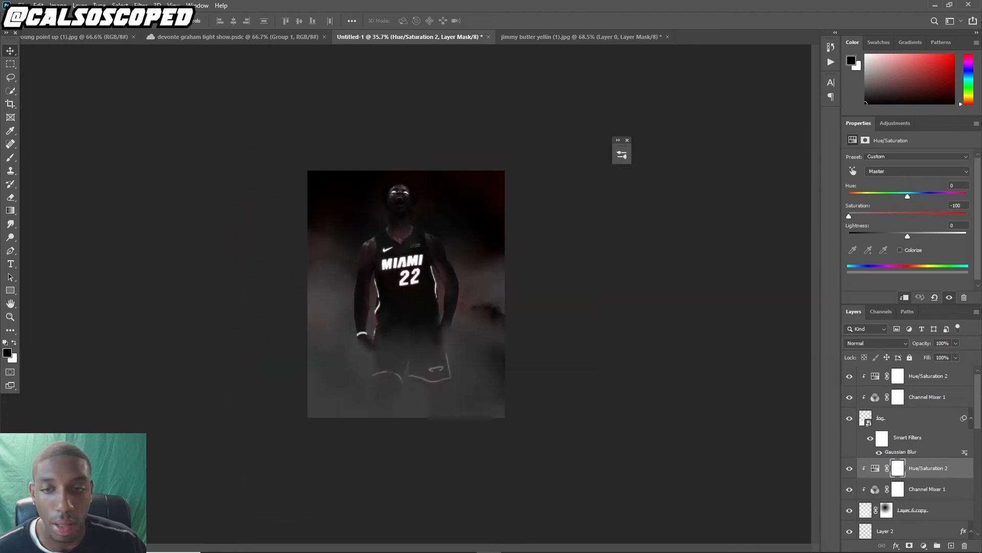
scroll(406, 294, up, 4)
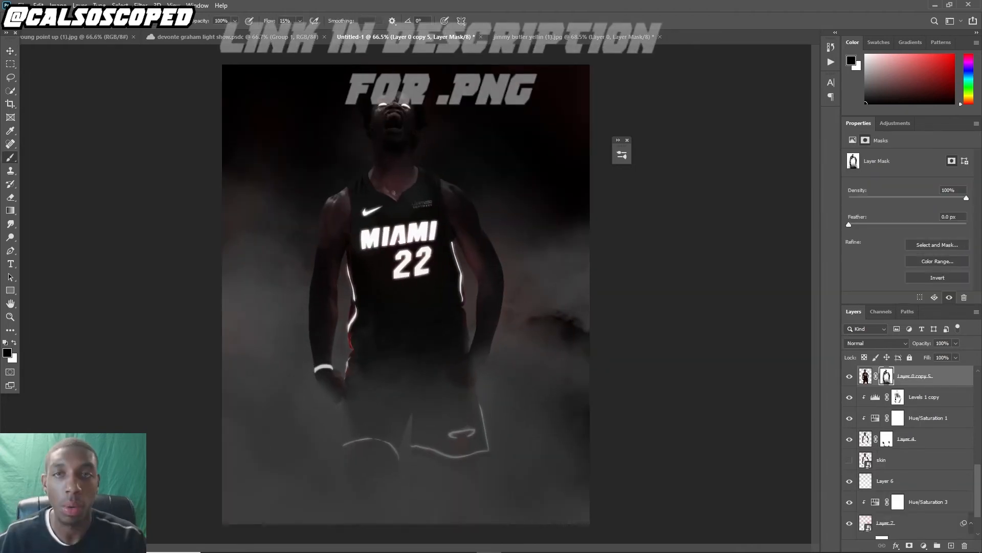
click(21, 6)
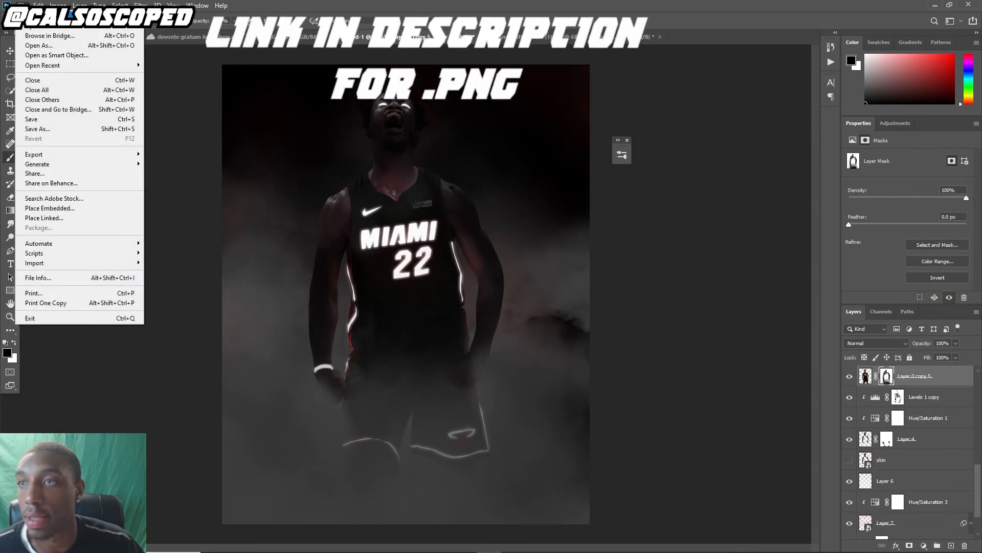
click(32, 25)
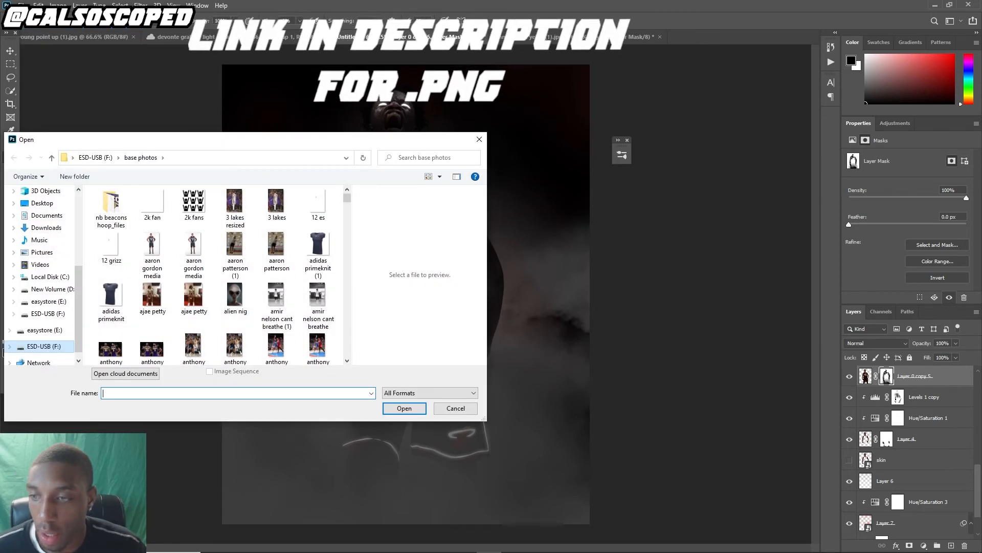
click(44, 346)
double_click(114, 325)
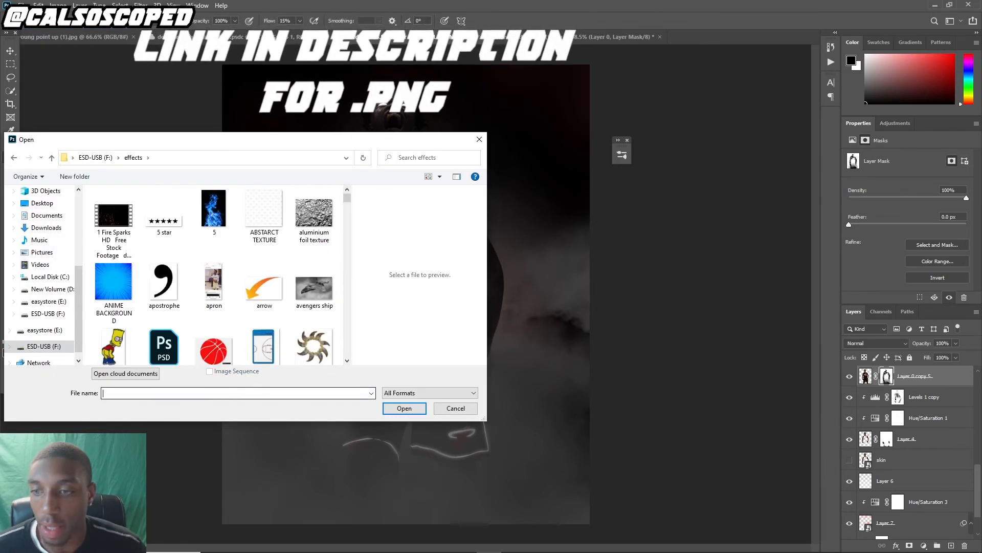
text(light)
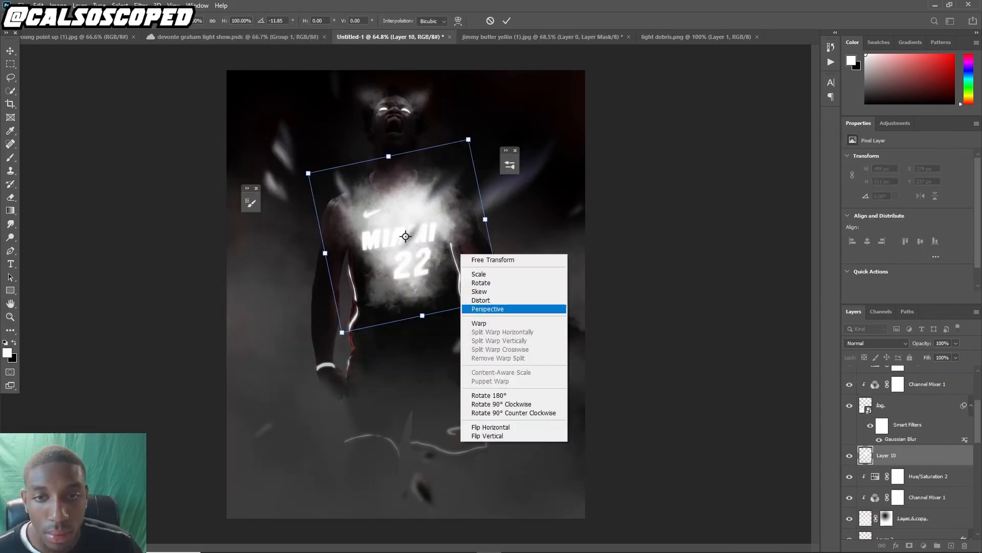
click(488, 309)
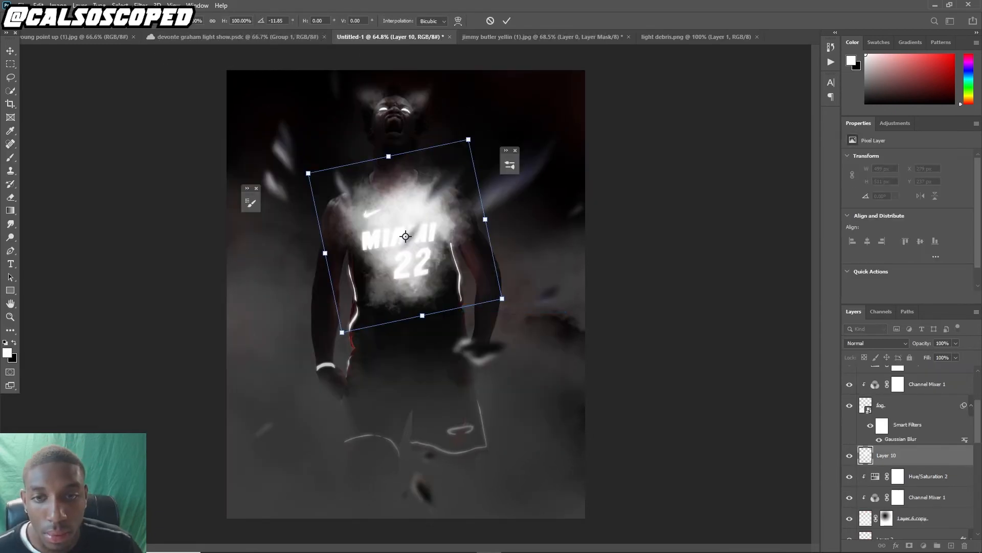
Rotate and distort the light debris layer into a tilted glow over the player's chest
drag(502, 298, 431, 249)
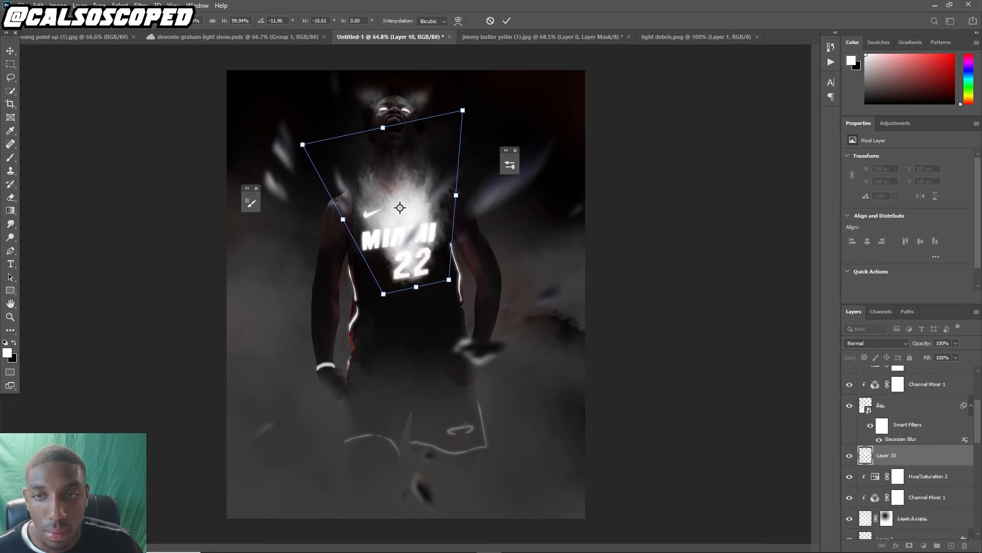
drag(302, 144, 294, 146)
drag(357, 169, 352, 172)
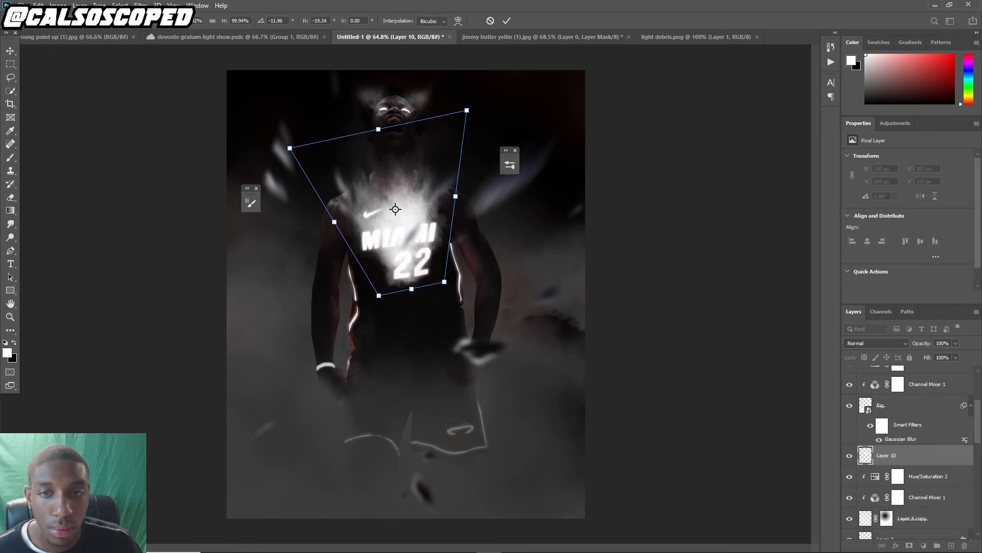
key(Return)
Set the light layer's blend mode to Screen and compare it with visibility toggled off and on
key(b)
click(876, 342)
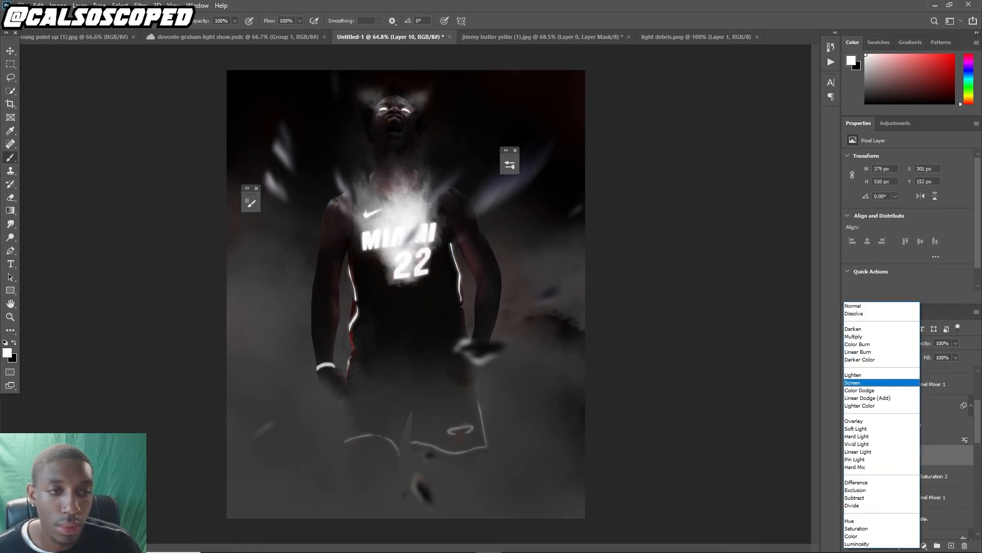
click(870, 383)
click(850, 456)
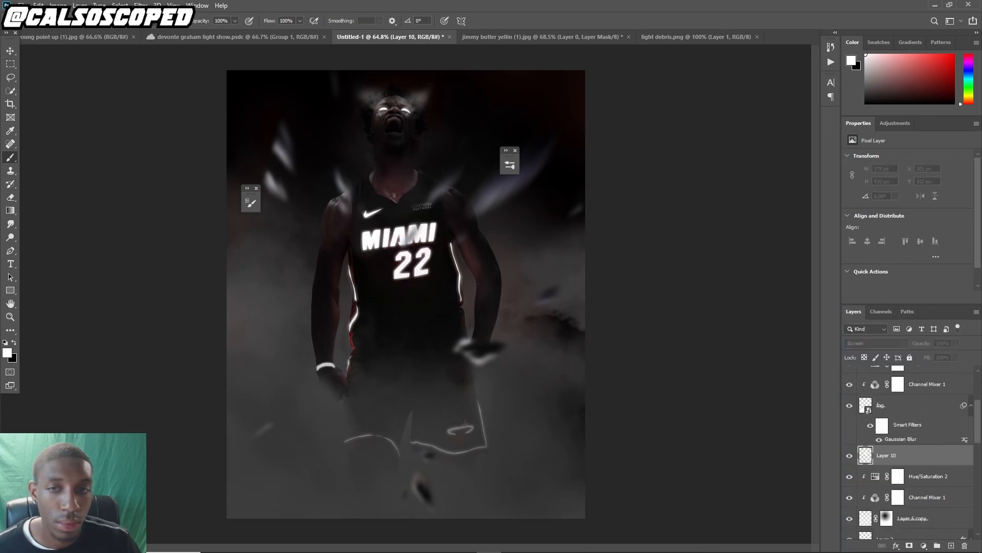
click(850, 456)
Convert the light layer to a smart object and apply a Gaussian Blur with a 49.8 pixel radius
right_click(887, 456)
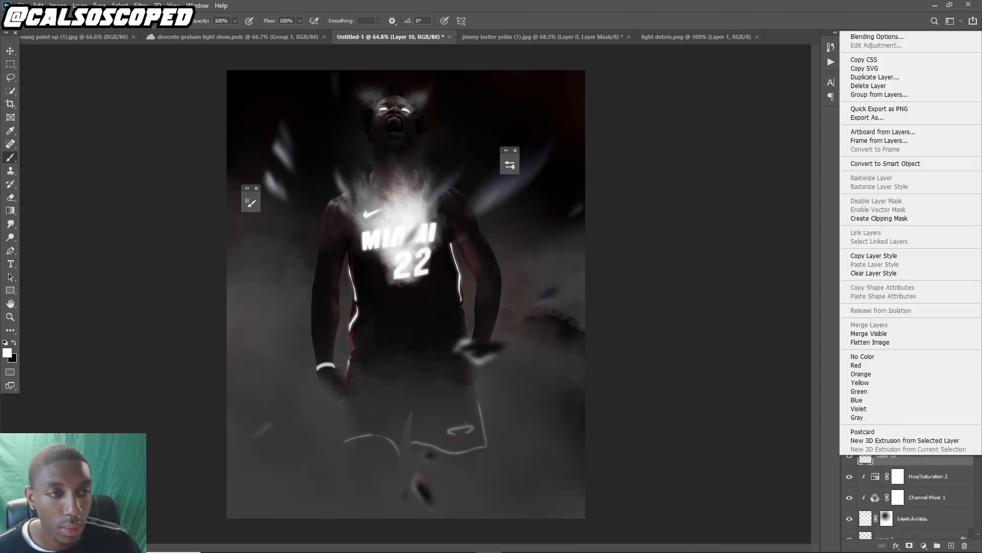
click(885, 163)
click(141, 5)
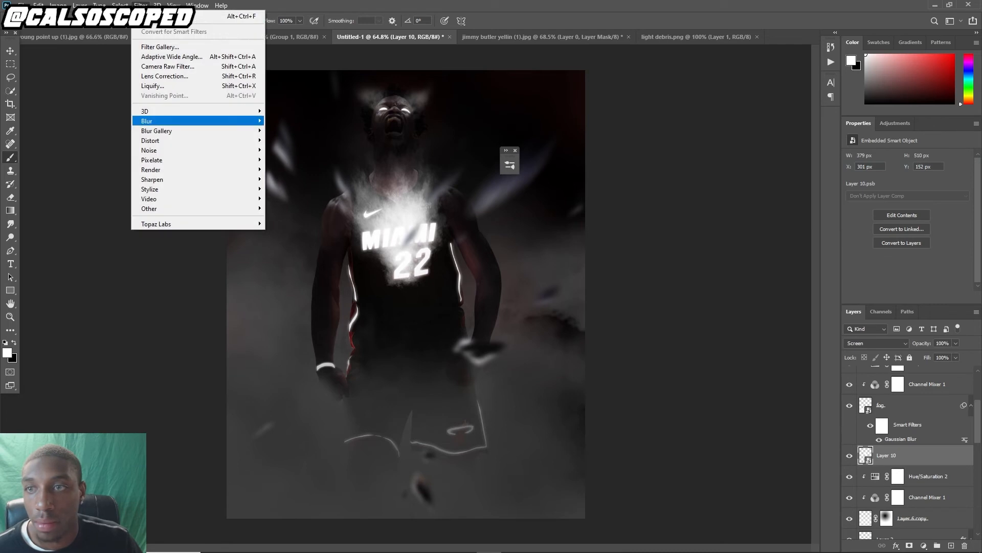
mouse_move(154, 121)
click(292, 159)
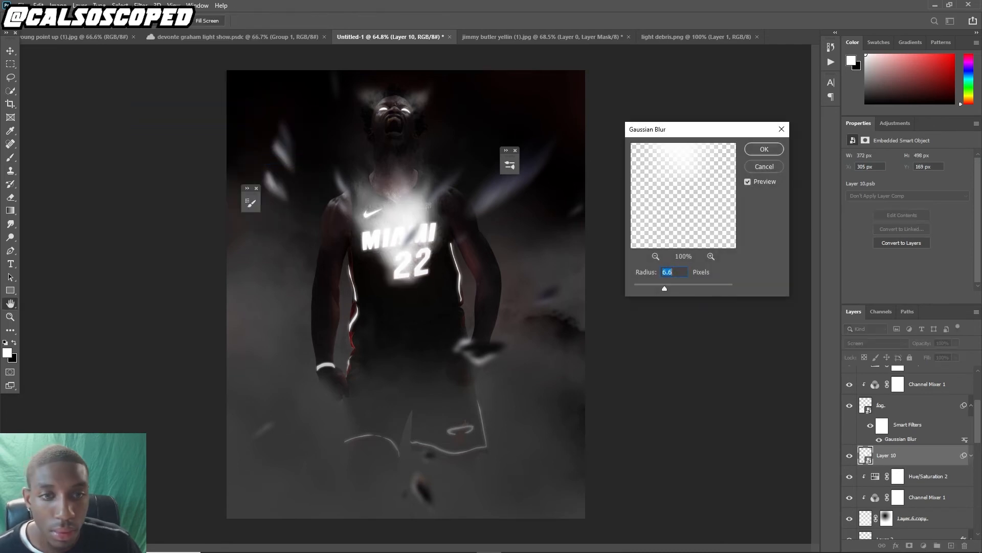
drag(664, 288, 689, 288)
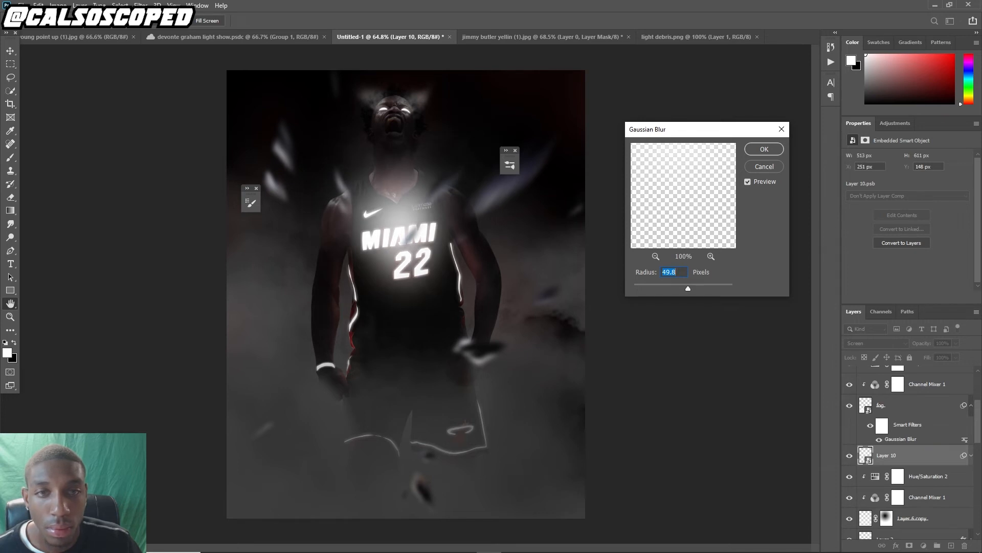
click(764, 149)
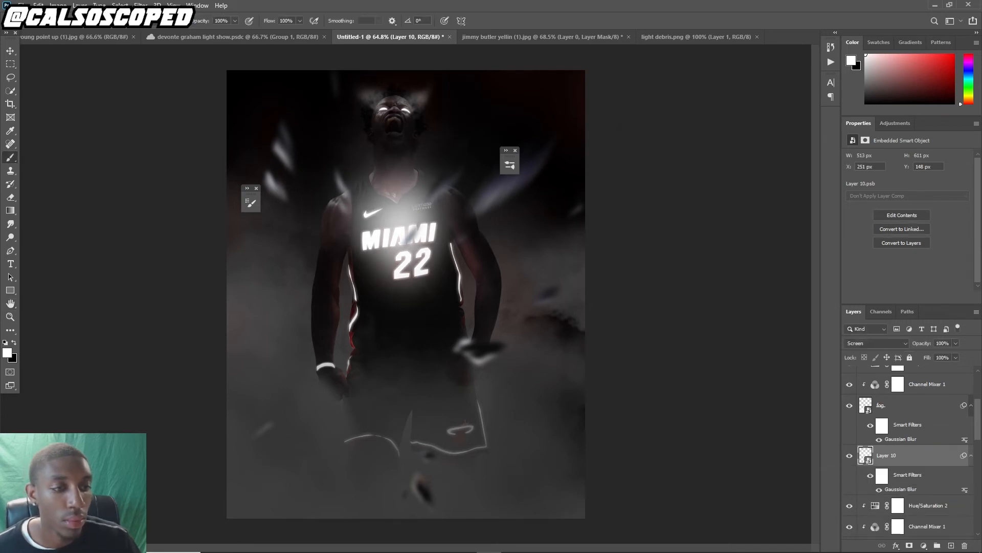
Add a layer mask to the light layer, try gradients on it, and invert the mask
click(909, 545)
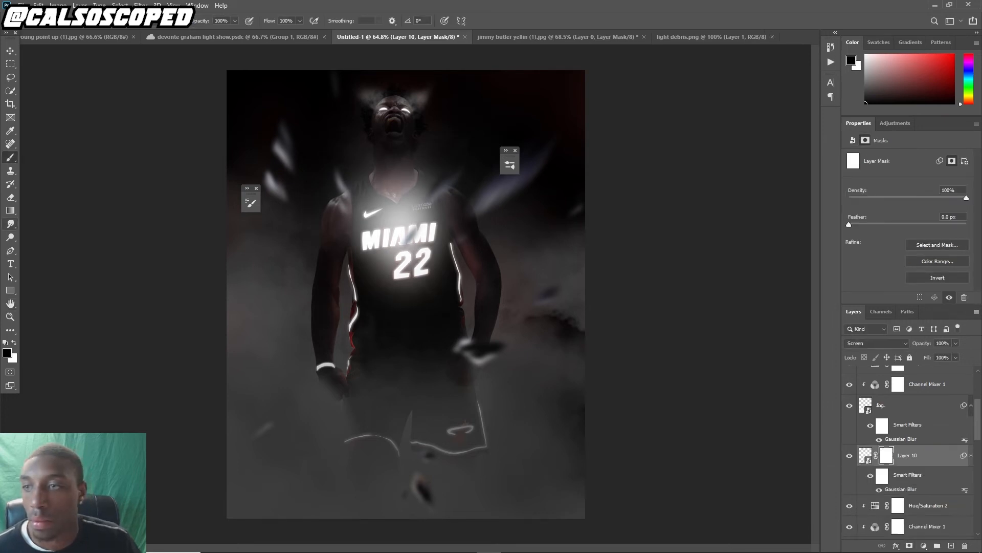
click(10, 210)
drag(391, 217, 419, 235)
key(ctrl+z)
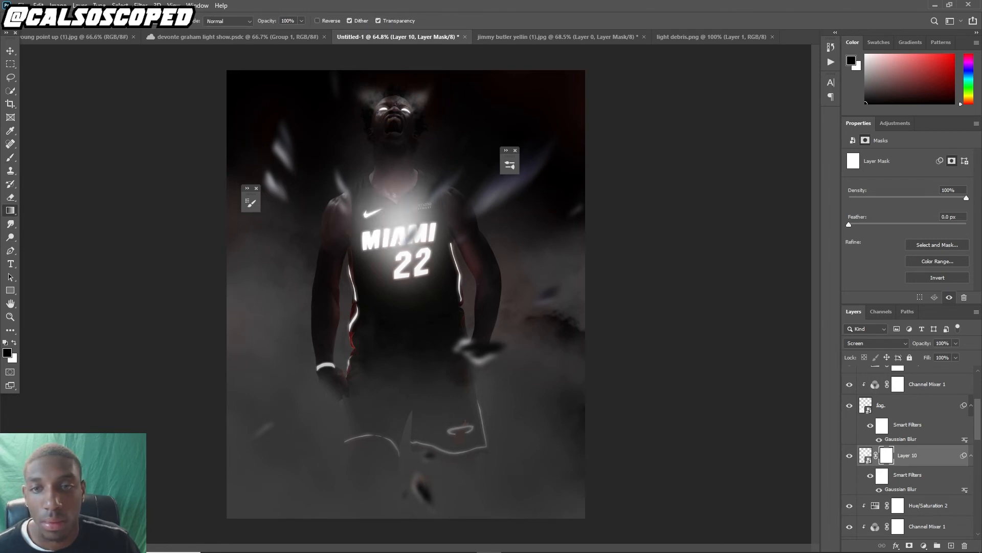
key(ctrl+shift+z)
key(ctrl+z)
key(x)
key(ctrl+shift+z)
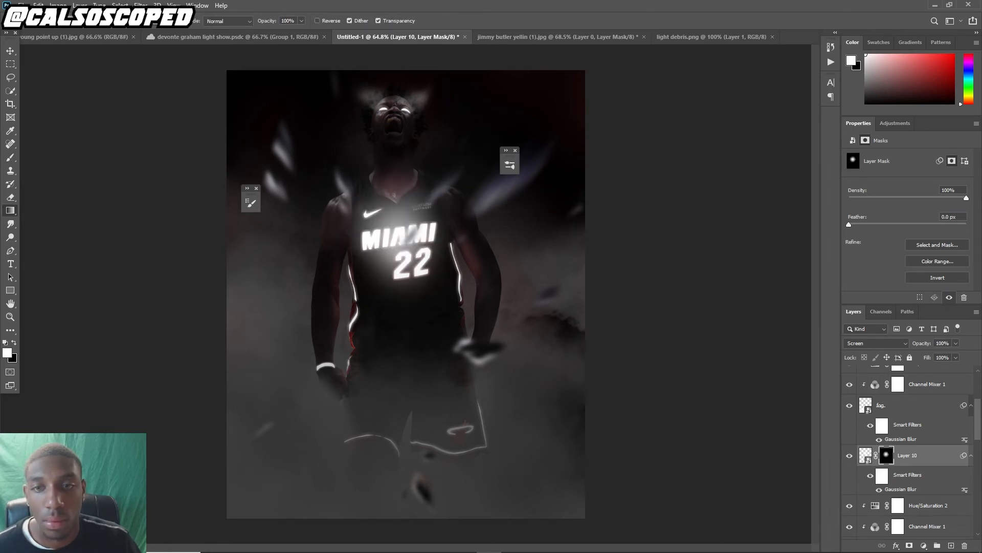
key(ctrl+z)
key(ctrl+shift+z)
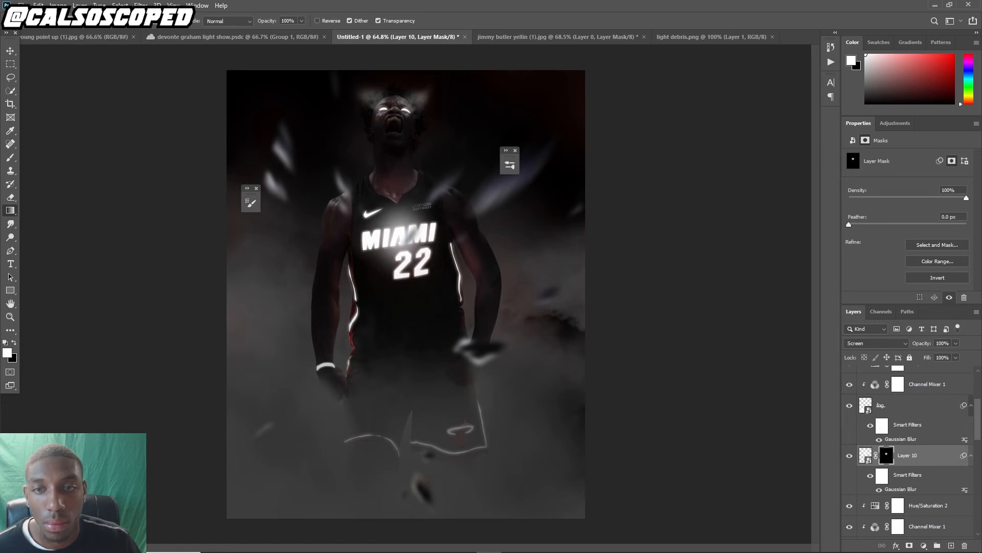
key(ctrl+i)
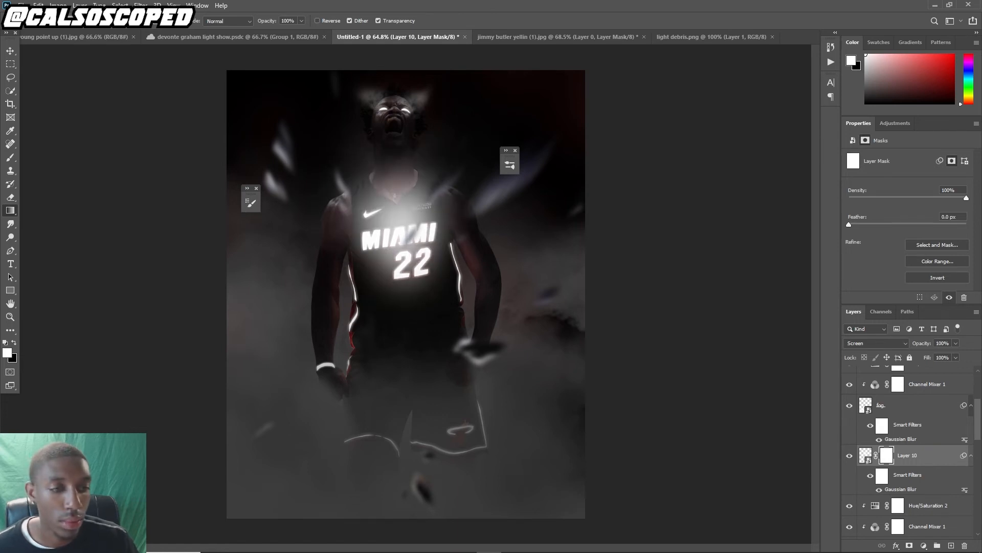
Stretch the light layer upward toward the player's head with Free Transform
click(865, 455)
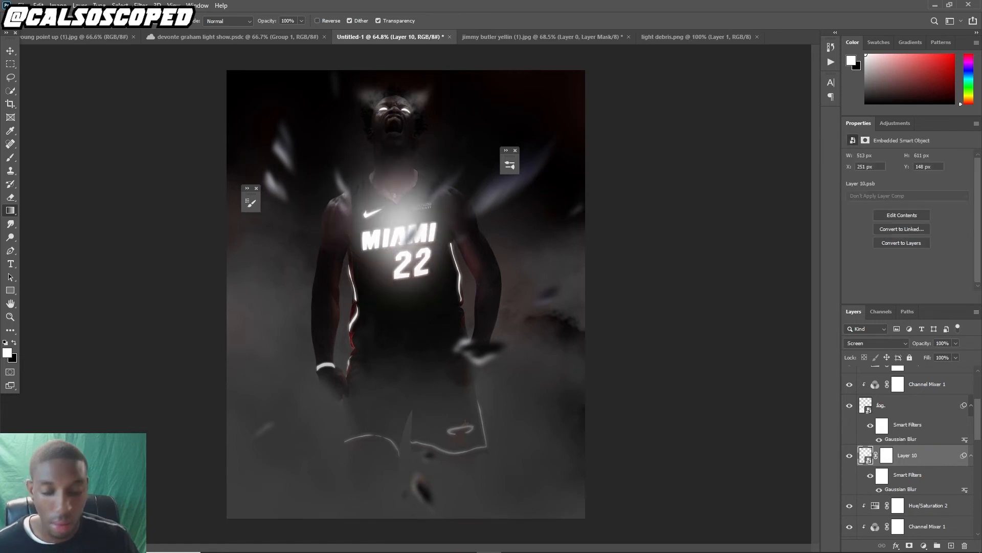
key(ctrl+t)
drag(394, 118, 399, 97)
drag(400, 136, 401, 136)
key(Return)
Draw a gradient on the light layer's mask from the neck down to the chest
key(g)
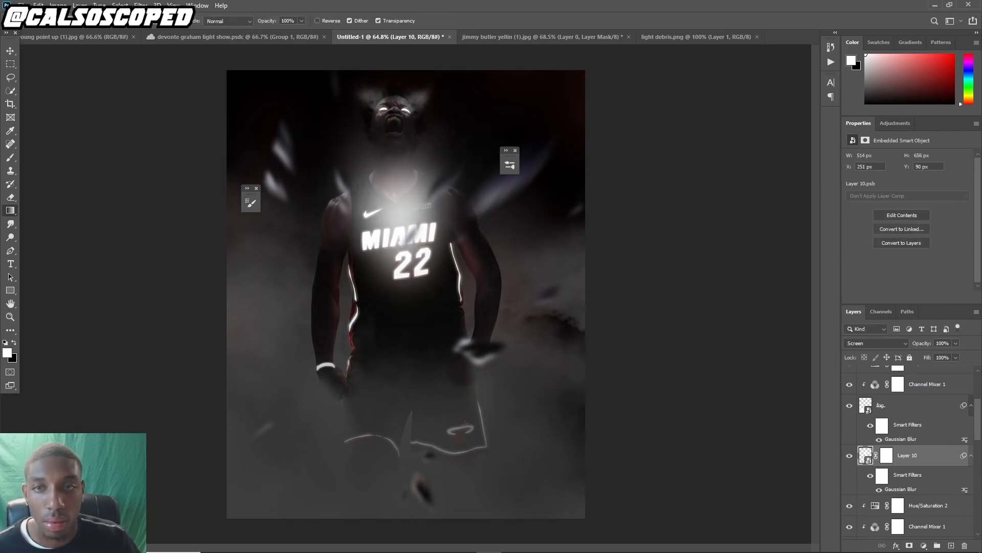
scroll(397, 163, down, 1)
scroll(397, 164, up, 4)
click(956, 357)
mouse_move(957, 369)
mouse_down()
mouse_move(938, 369)
mouse_move(956, 369)
mouse_up()
click(887, 455)
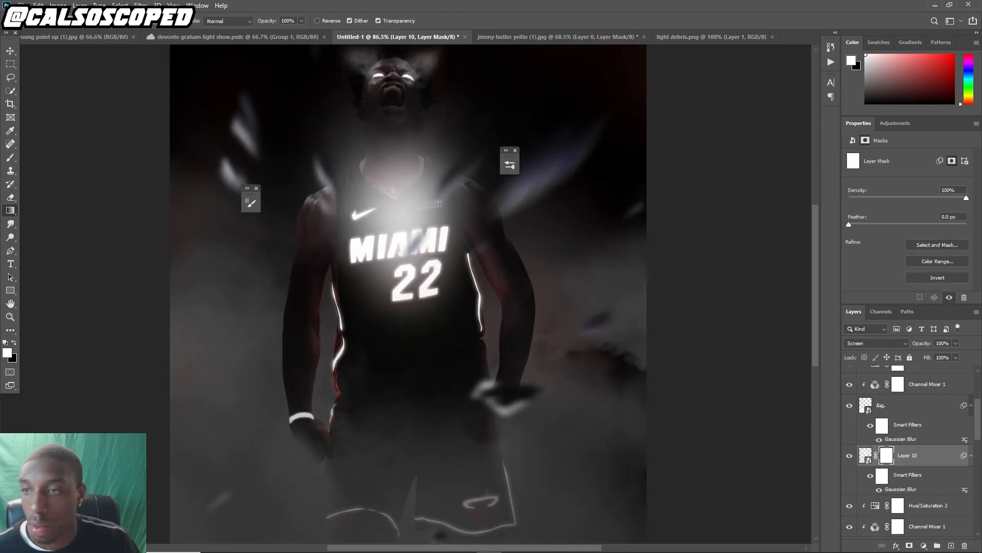
key(ctrl+i)
key(ctrl+i)
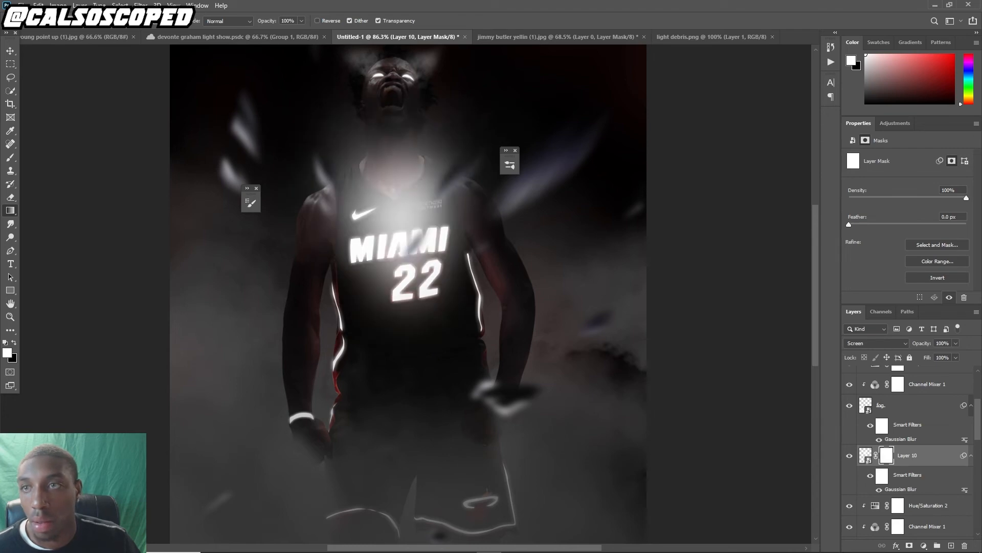
drag(394, 138, 407, 256)
key(ctrl+z)
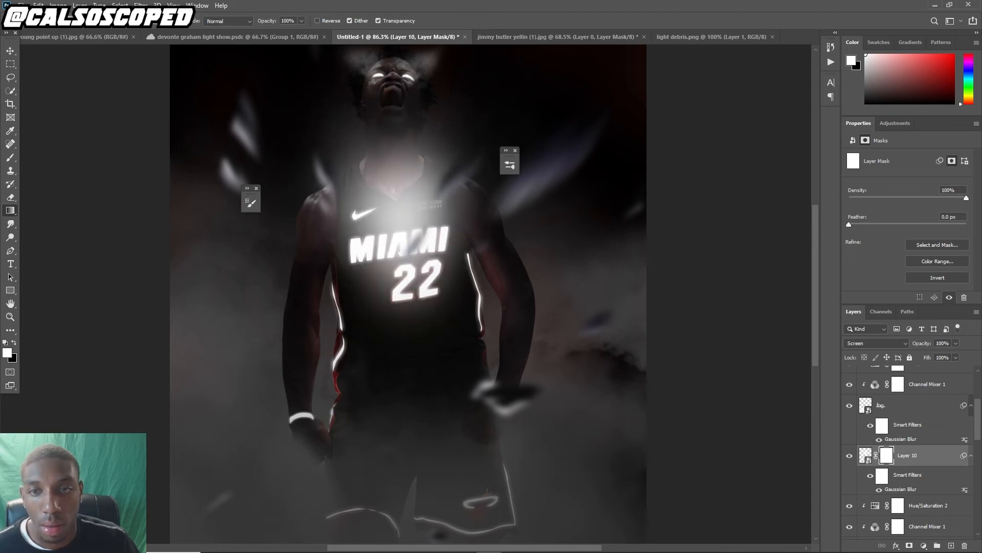
key(x)
drag(392, 123, 410, 256)
Add a new layer, paint a soft white light with a soft round brush, set it to Screen, and mask it with a gradient
scroll(259, 336, up, 1)
key(b)
click(951, 546)
click(251, 203)
click(298, 218)
scroll(409, 328, down, 2)
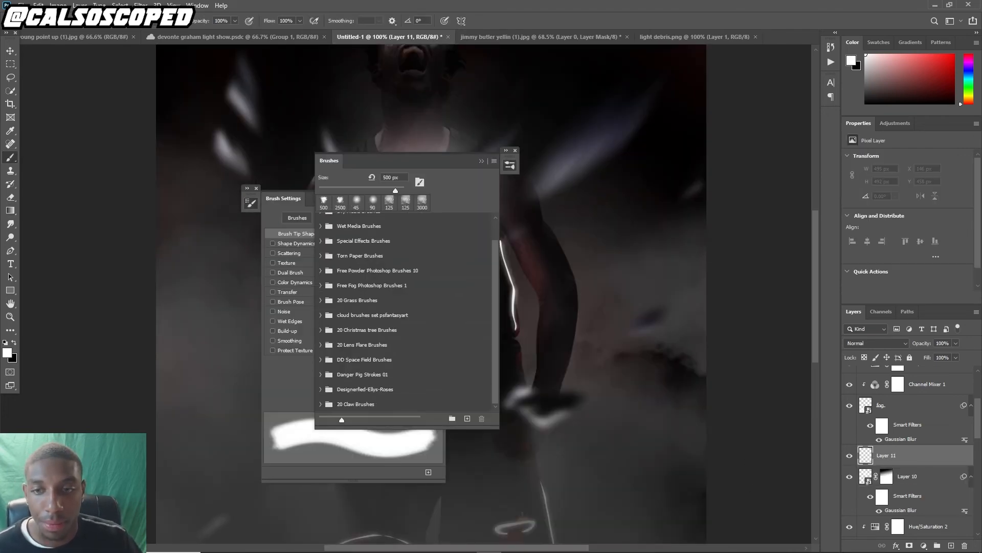
click(251, 203)
scroll(365, 254, down, 3)
click(250, 203)
click(344, 218)
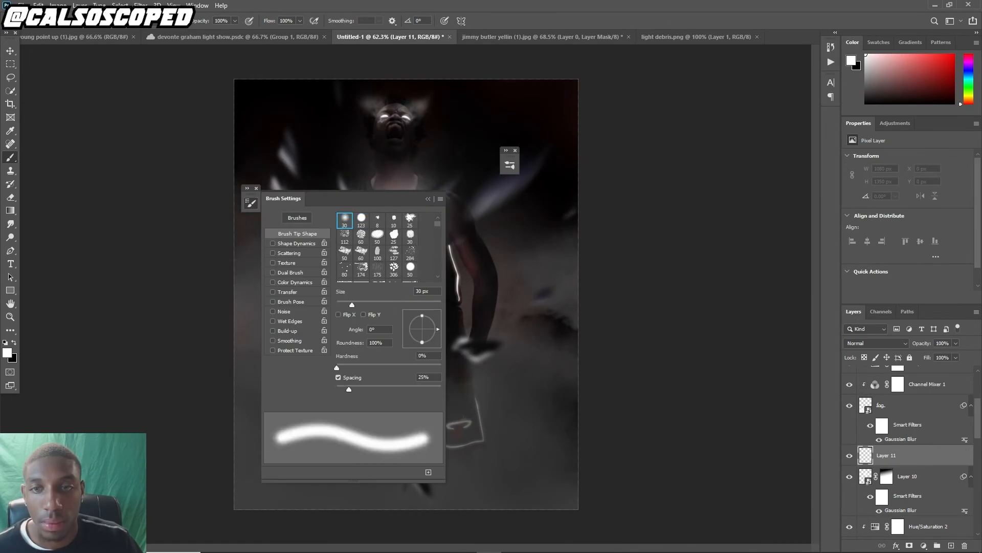
click(250, 203)
scroll(381, 274, up, 4)
drag(306, 313, 191, 322)
click(876, 343)
click(865, 380)
click(909, 546)
key(g)
drag(256, 317, 327, 313)
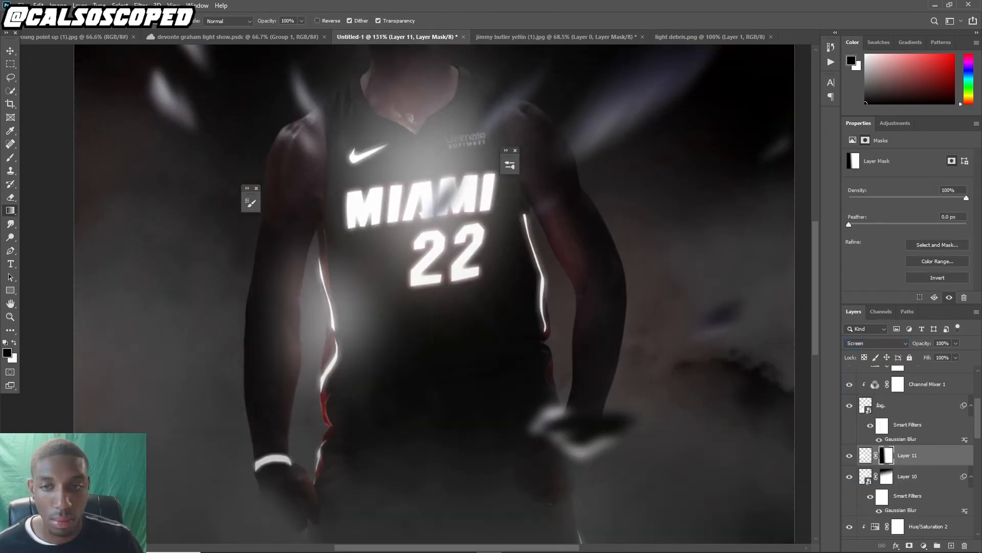
Add another new light layer over the jersey with a soft brush
key(b)
click(952, 546)
click(444, 257)
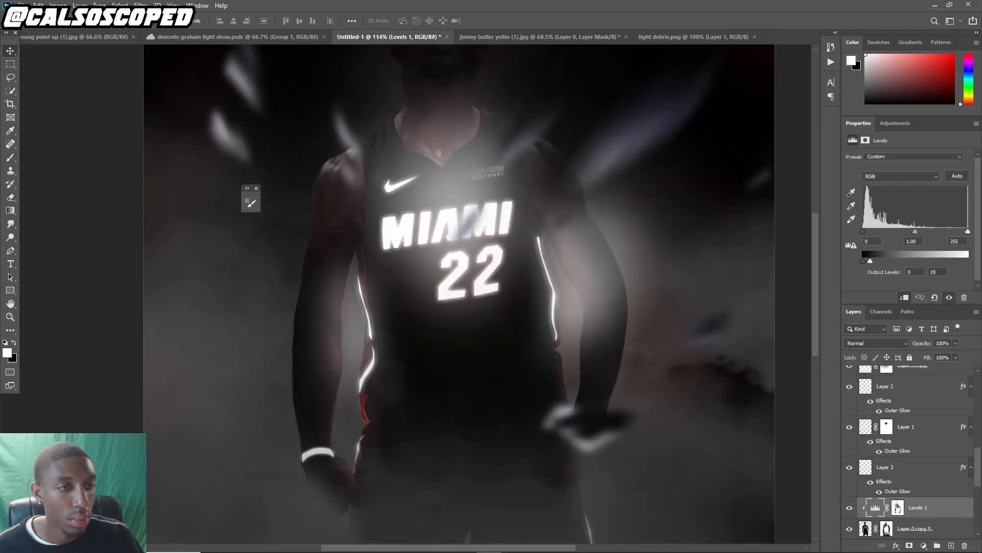
Paint on the Levels 1 adjustment layer's mask with a soft brush at 40% flow
scroll(911, 451, down, 1)
click(898, 444)
key(b)
key(x)
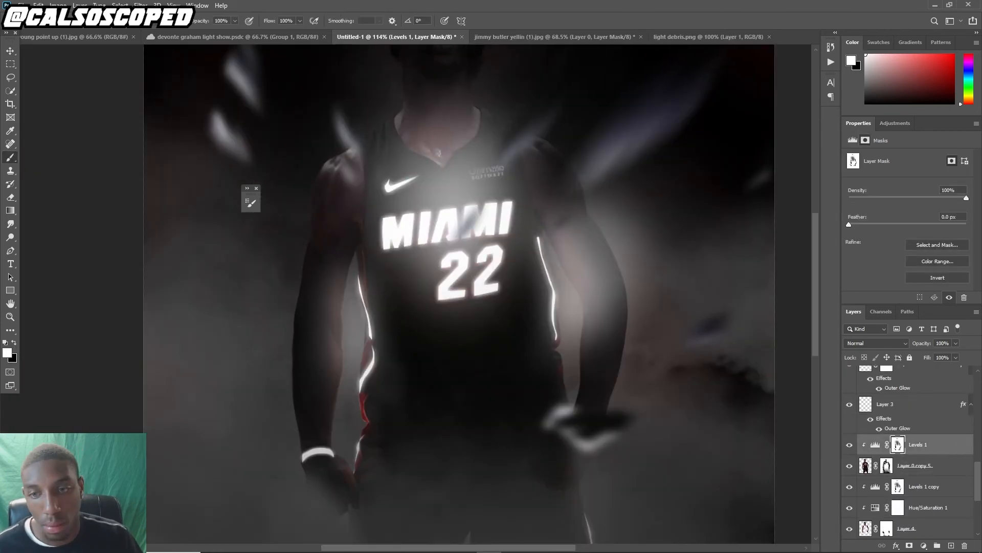
key(x)
click(251, 202)
key(F5)
key(shift+4)
key(x)
click(559, 380)
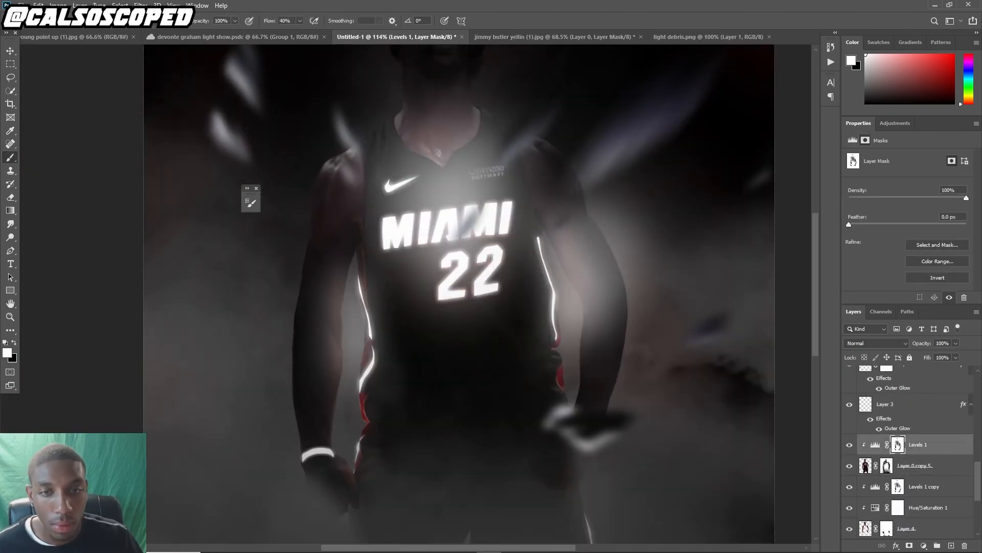
key(x)
Select the Hue/Saturation 1 and Levels 1 copy adjustment layers and brush over the figure on their masks
scroll(417, 307, down, 4)
scroll(404, 77, up, 5)
scroll(913, 450, up, 2)
scroll(913, 450, down, 4)
click(928, 402)
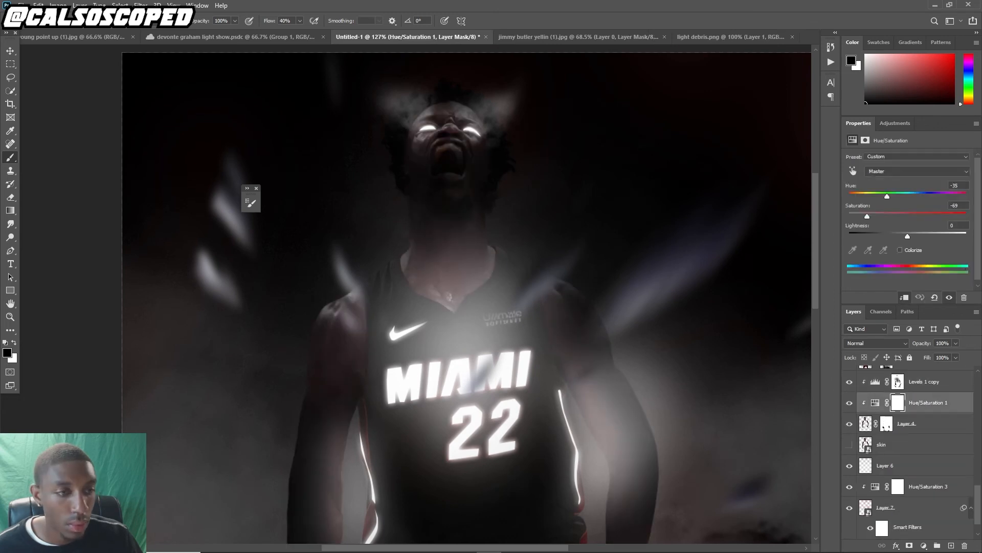
click(924, 382)
scroll(353, 123, down, 4)
scroll(364, 235, up, 1)
drag(333, 317, 403, 133)
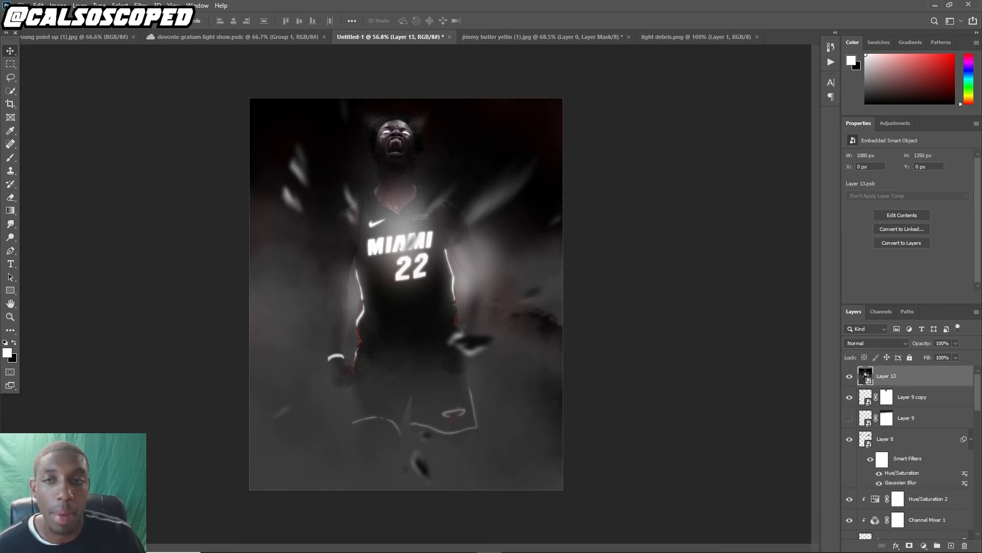
Stamp all visible layers into a new layer above Layer 9 copy and convert it to a smart object
click(912, 397)
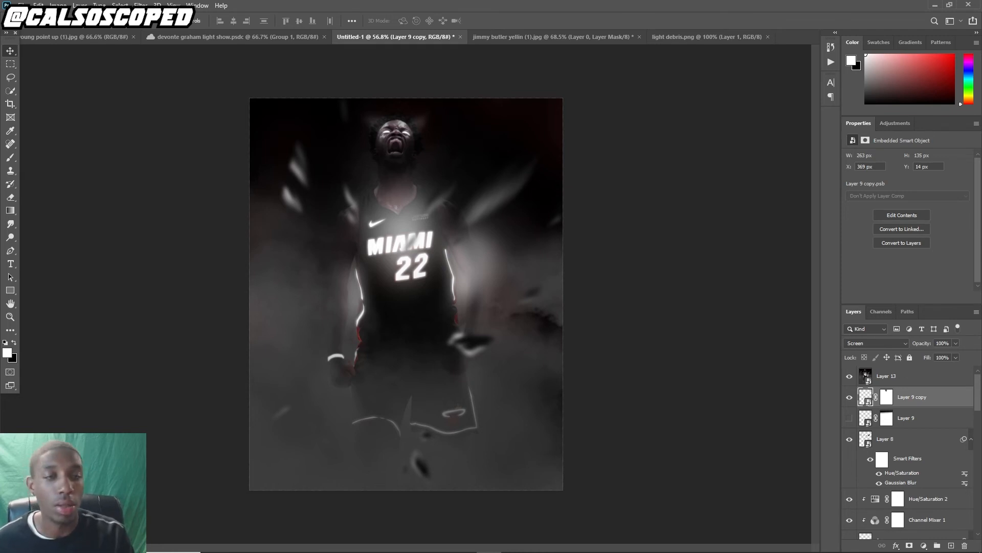
key(ctrl+shift+alt+e)
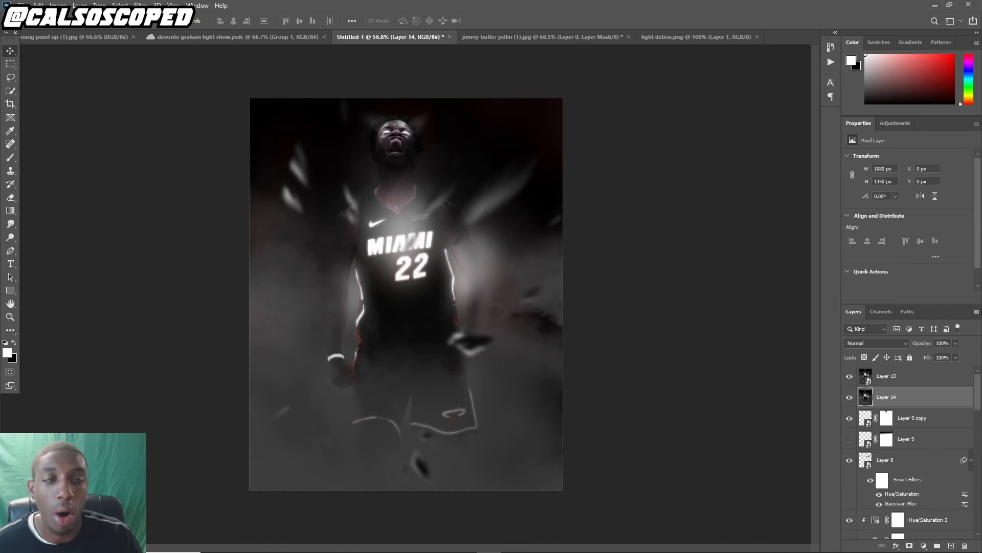
right_click(884, 396)
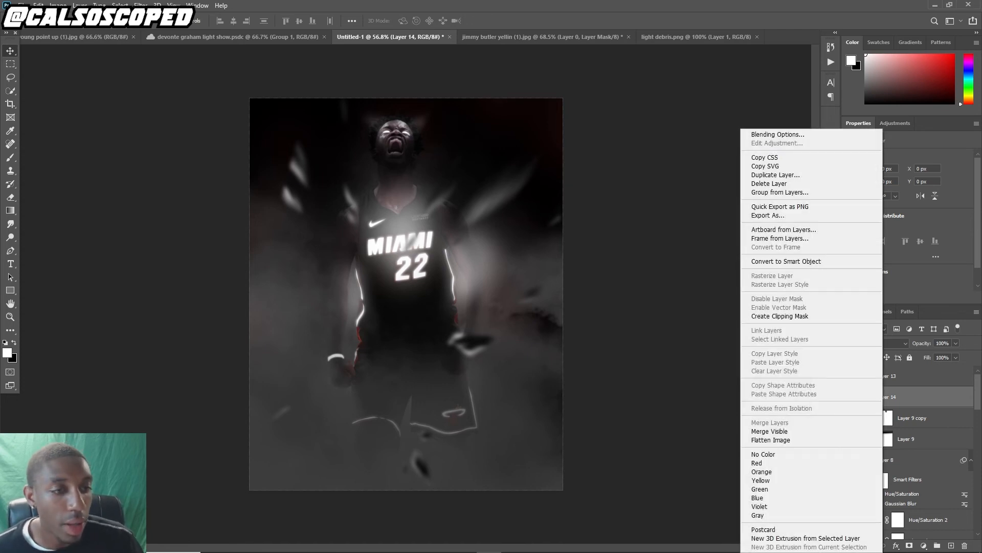
click(786, 261)
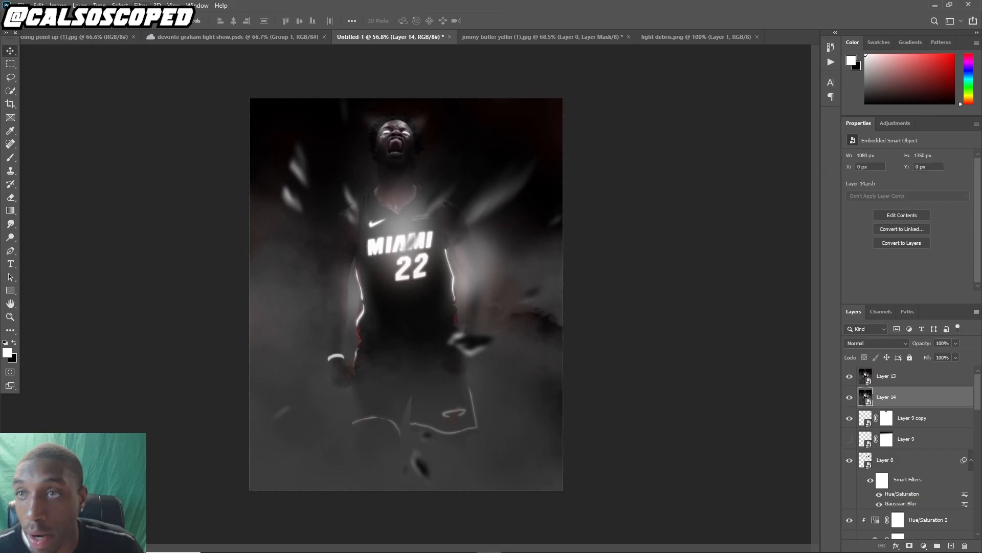
Open Camera Raw Filter and set Temperature -21, Tint -29, Exposure -0.15, Contrast -7, Highlights +20, Shadows -20, Blacks -32
click(141, 6)
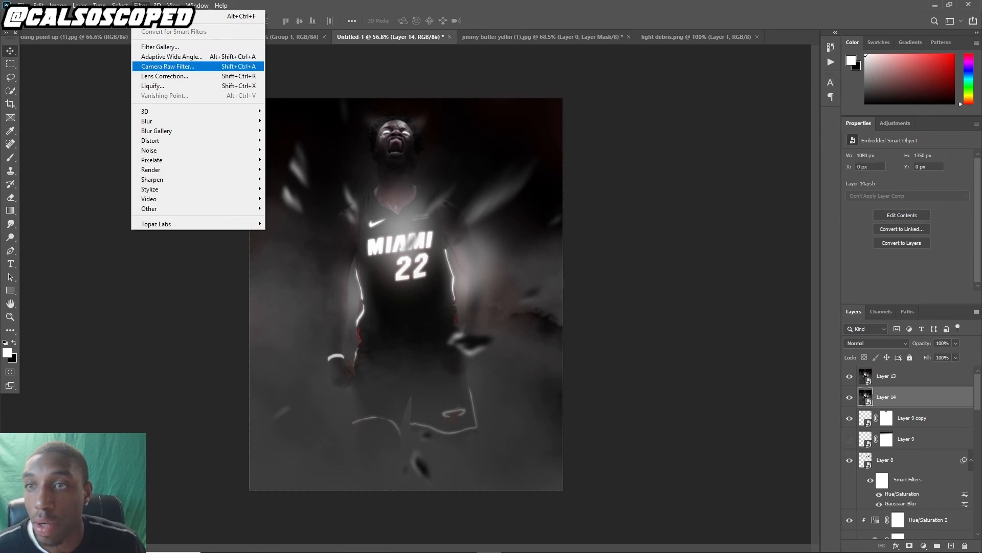
key(Return)
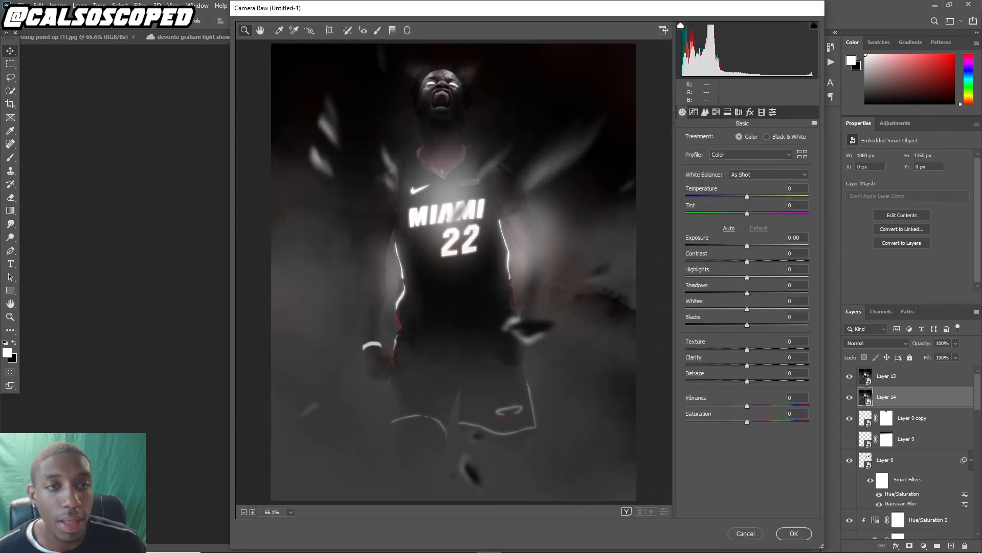
drag(747, 197, 729, 213)
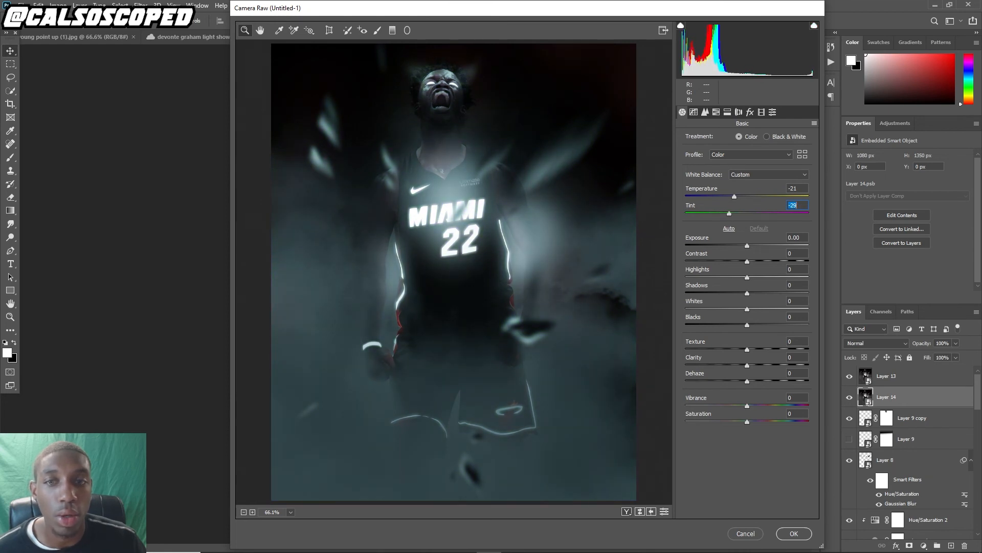
drag(747, 246, 727, 325)
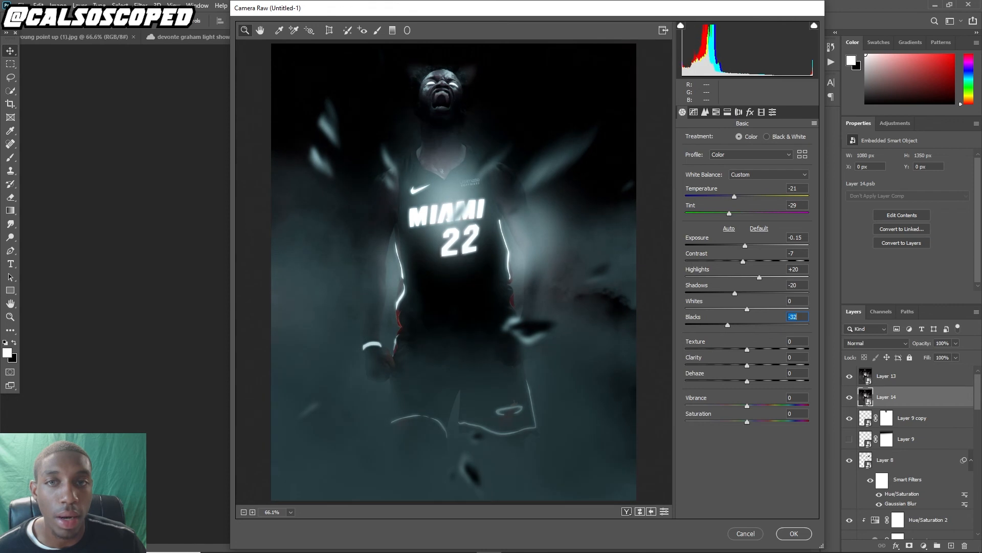
Add an S-shaped point tone curve in Camera Raw
click(694, 112)
drag(726, 273, 760, 255)
drag(727, 289, 722, 285)
mouse_move(778, 233)
mouse_down()
mouse_move(764, 224)
mouse_move(775, 231)
mouse_up()
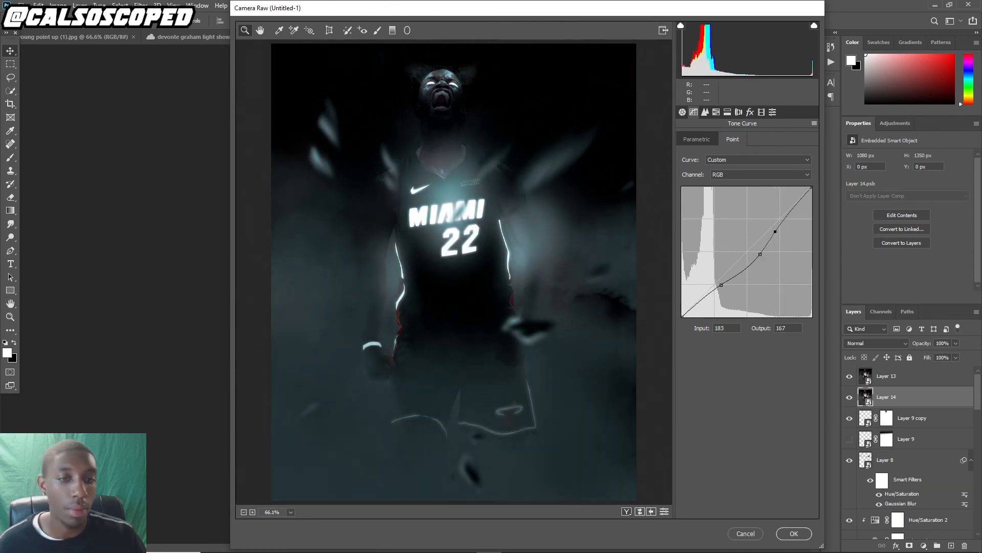
Open the Split Toning panel and apply the Camera Raw filter
click(727, 112)
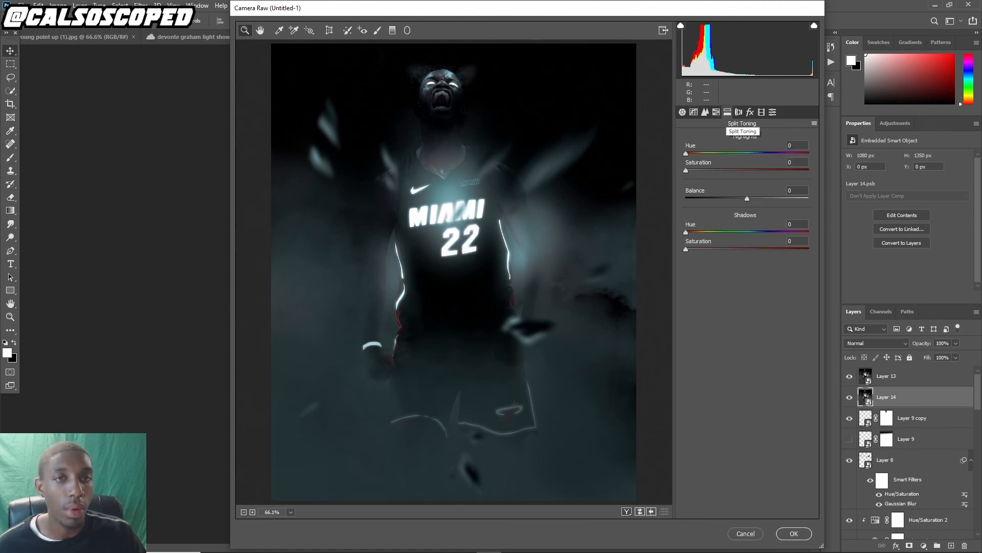
mouse_move(686, 153)
mouse_down()
mouse_move(730, 153)
mouse_move(686, 154)
mouse_up()
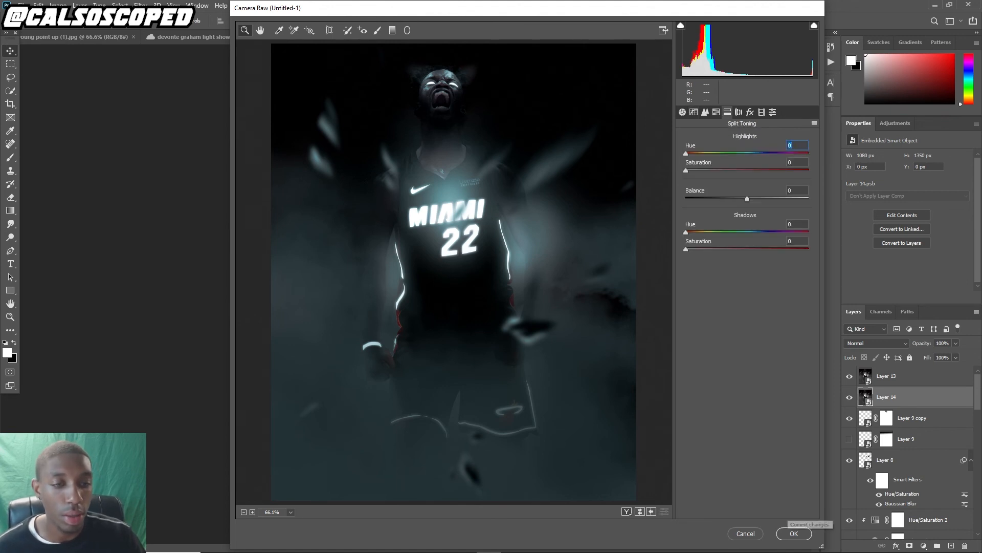
click(794, 534)
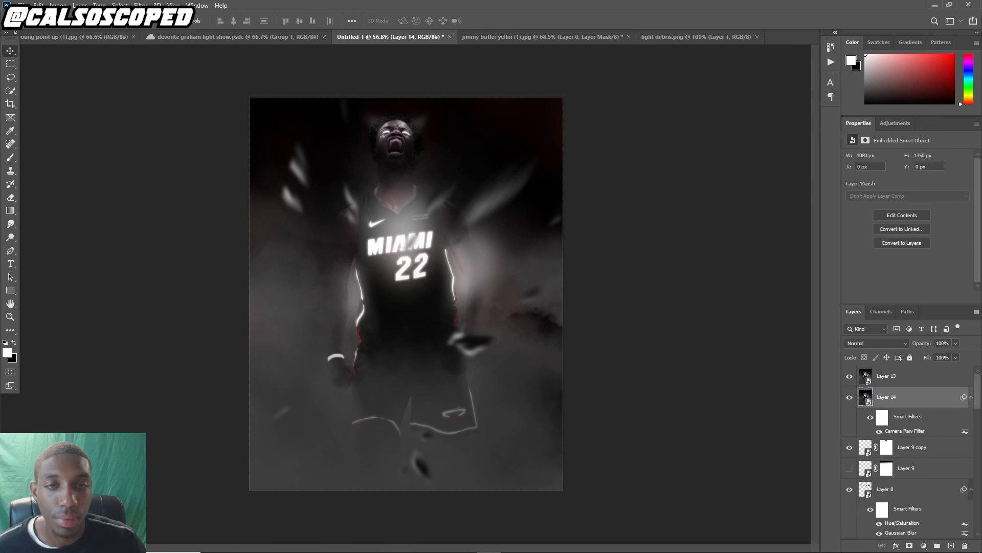
Toggle Layer 13's visibility to compare, leaving it hidden
click(849, 376)
click(850, 376)
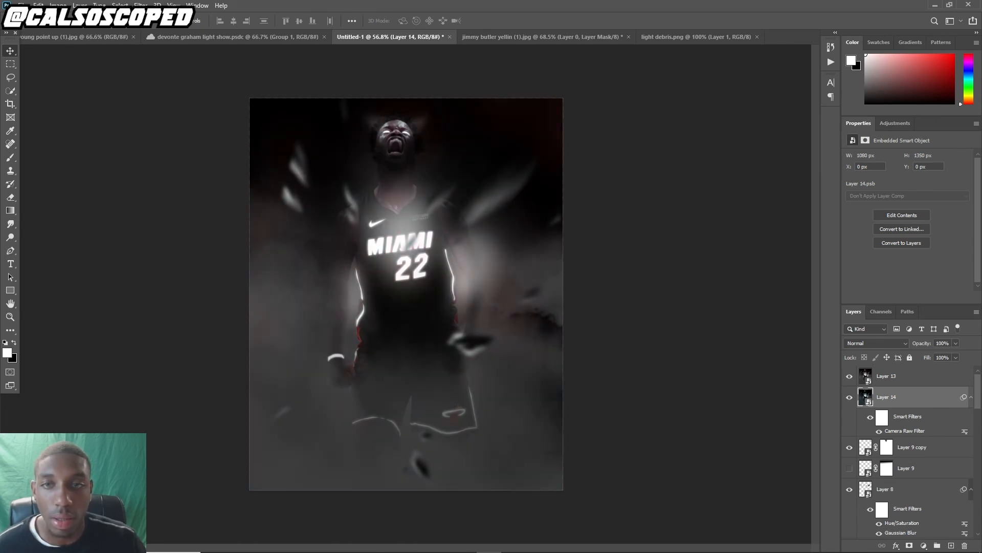
click(850, 376)
click(849, 376)
click(849, 376)
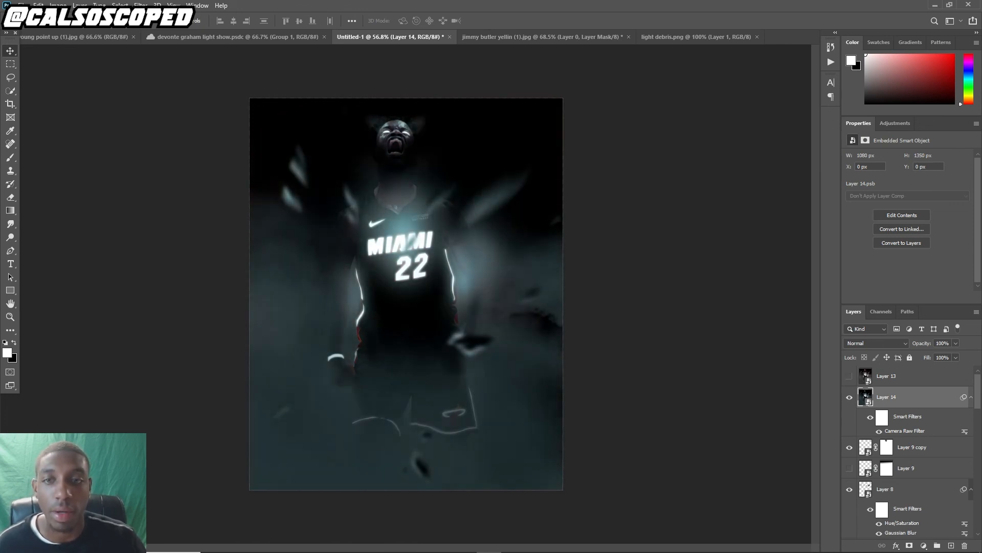